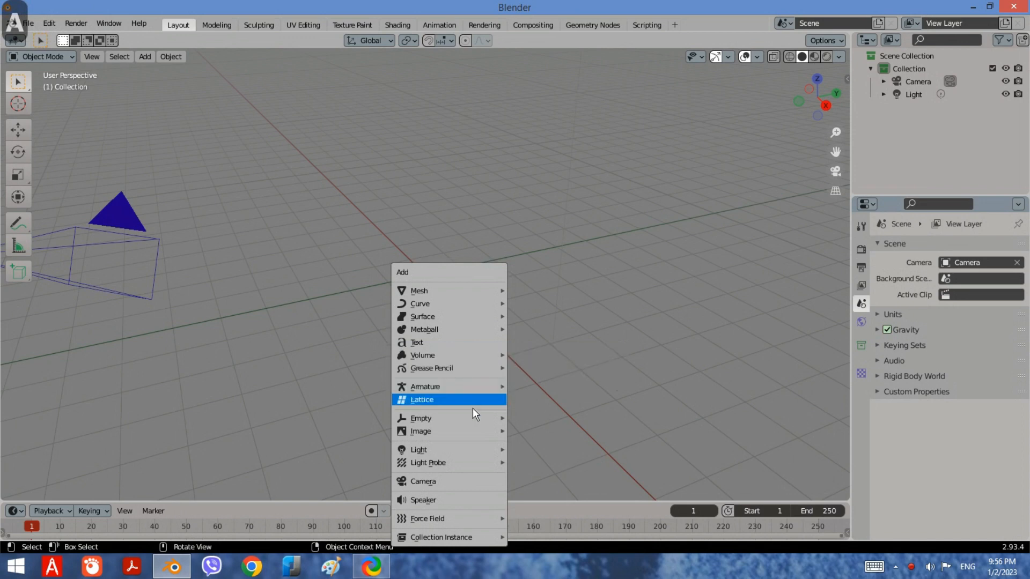
Add "side view2.png" from the banana folder under Blender\New folder as a reference image
{"action": "mouse_move", "coordinate": [472, 434]}
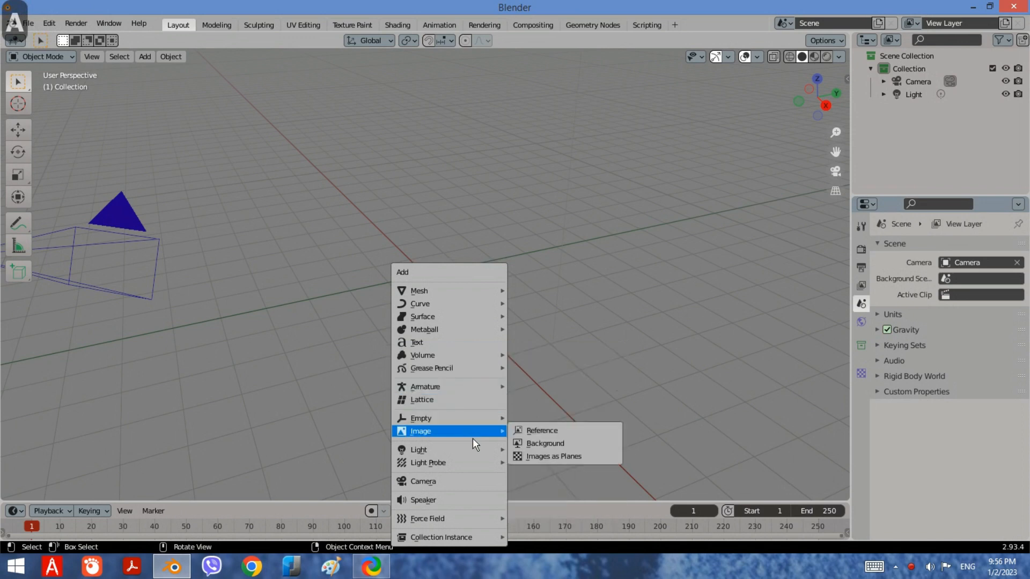
{"action": "left_click", "coordinate": [529, 430]}
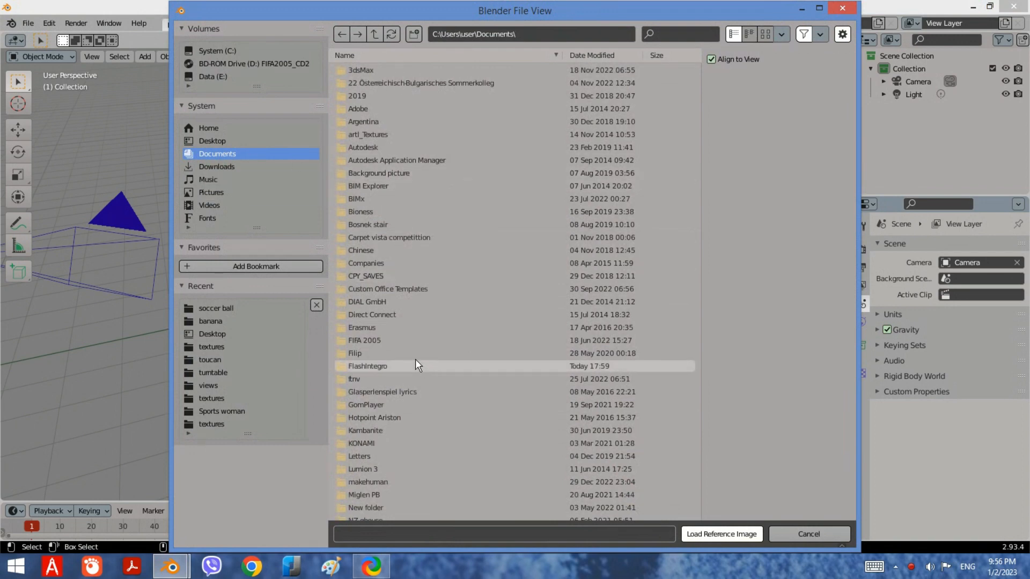
{"action": "scroll", "coordinate": [404, 354], "scroll_direction": "down", "scroll_amount": 2}
{"action": "scroll", "coordinate": [404, 349], "scroll_direction": "down", "scroll_amount": 10}
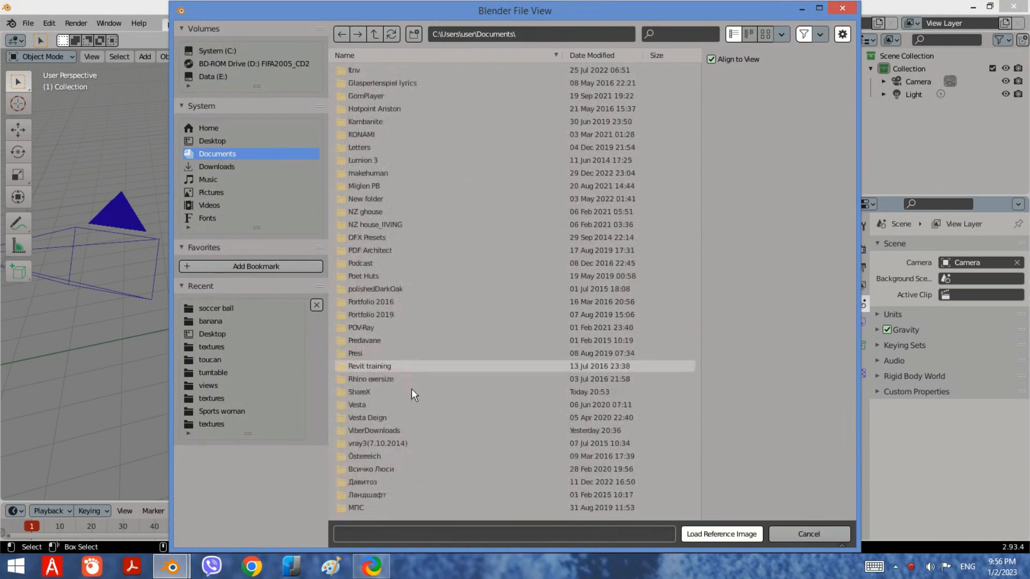
{"action": "scroll", "coordinate": [421, 480], "scroll_direction": "down", "scroll_amount": 3}
{"action": "double_click", "coordinate": [429, 326]}
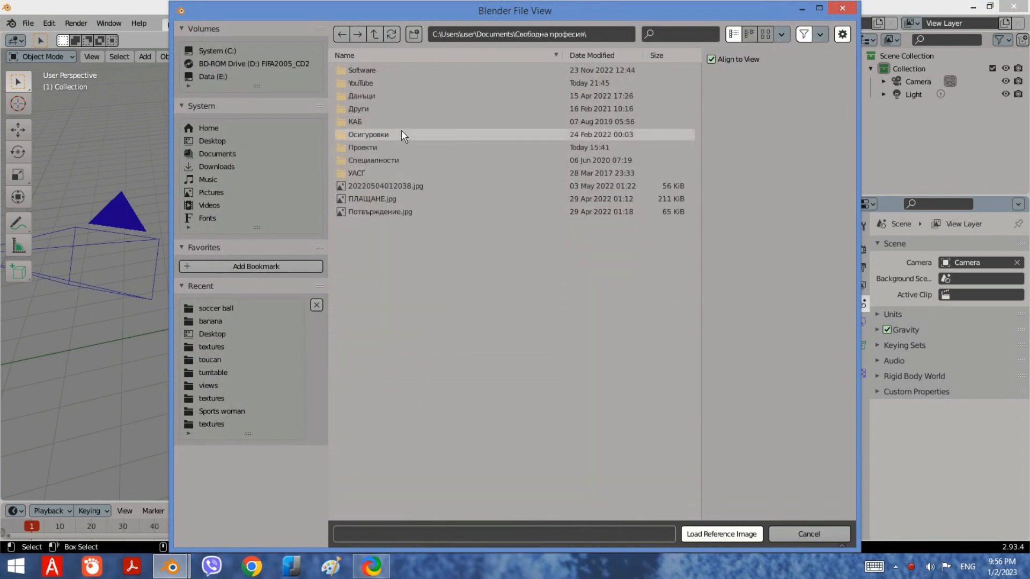
{"action": "double_click", "coordinate": [367, 70]}
{"action": "double_click", "coordinate": [367, 93]}
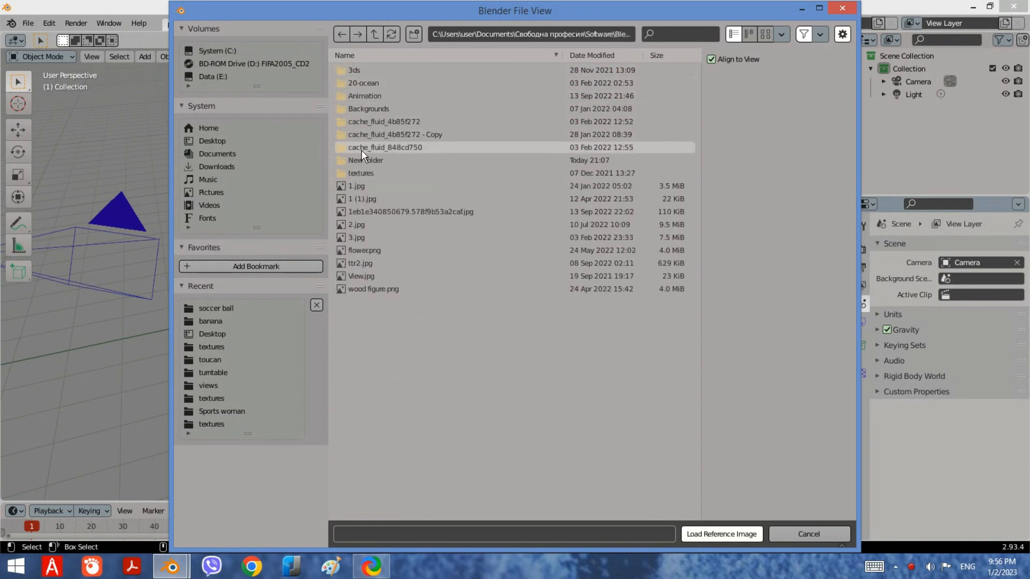
{"action": "double_click", "coordinate": [367, 160]}
{"action": "double_click", "coordinate": [372, 98]}
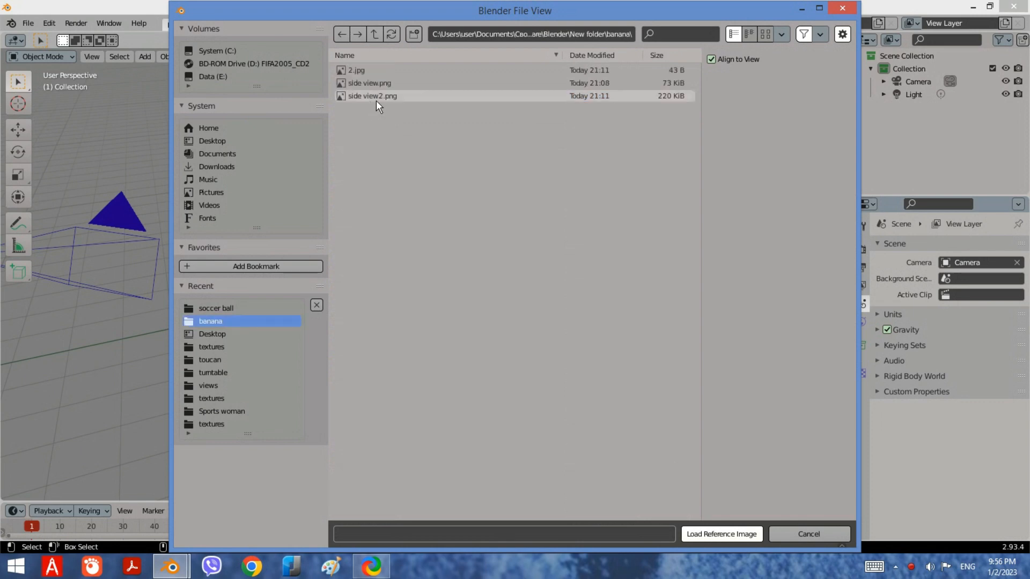
{"action": "left_click", "coordinate": [389, 95]}
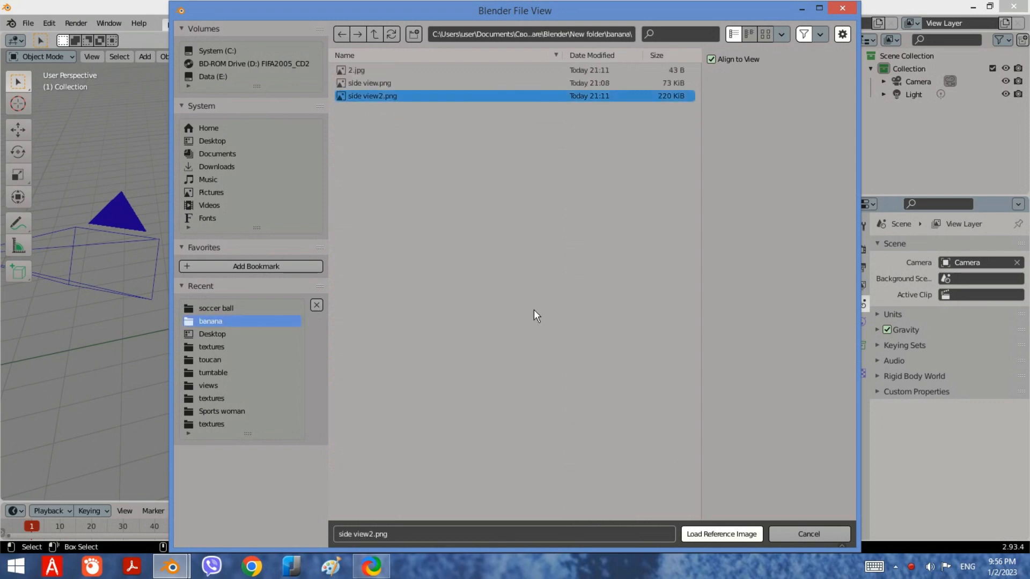
{"action": "left_click", "coordinate": [691, 536]}
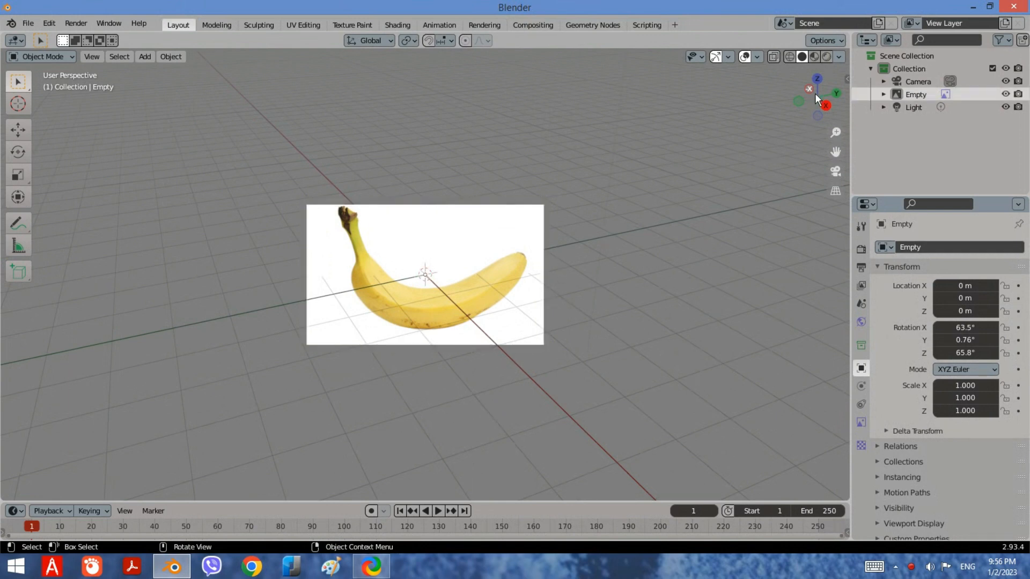
Set the banana reference image's rotation to X 90°, Y 0° and Z 0°
{"action": "left_click", "coordinate": [844, 80]}
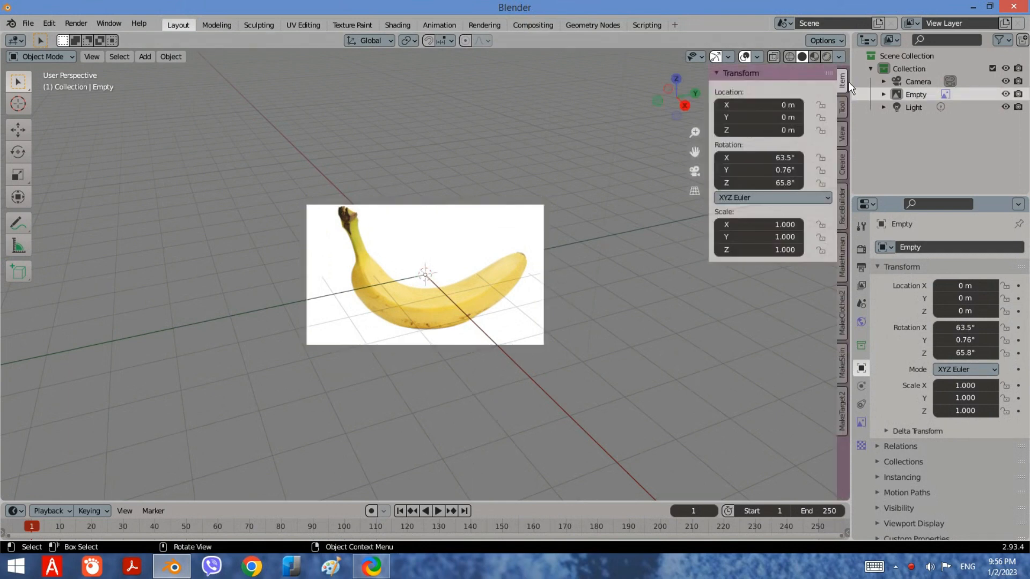
{"action": "left_click", "coordinate": [772, 183]}
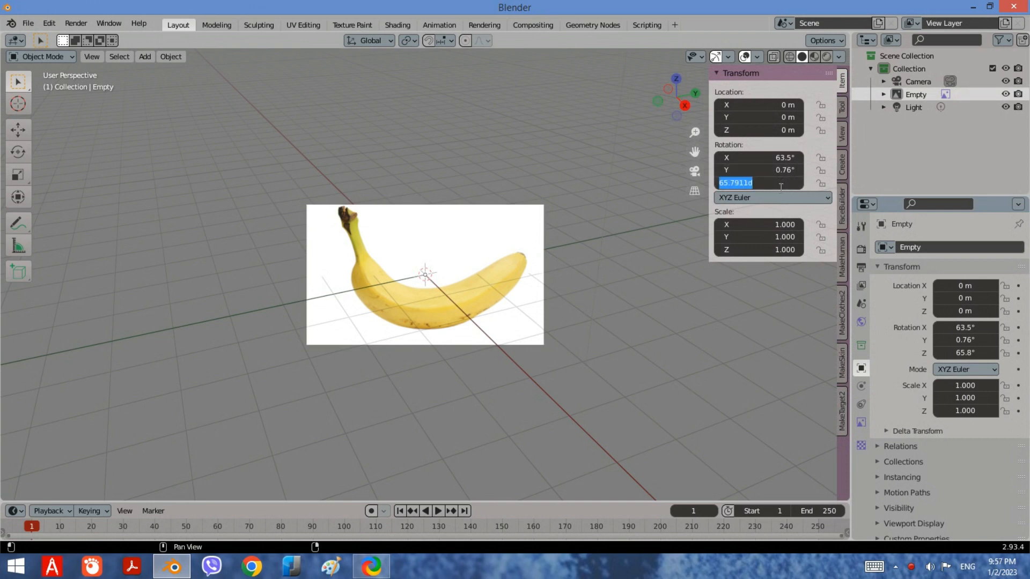
{"action": "type", "text": "0"}
{"action": "key", "text": "Return"}
{"action": "left_click", "coordinate": [774, 170]}
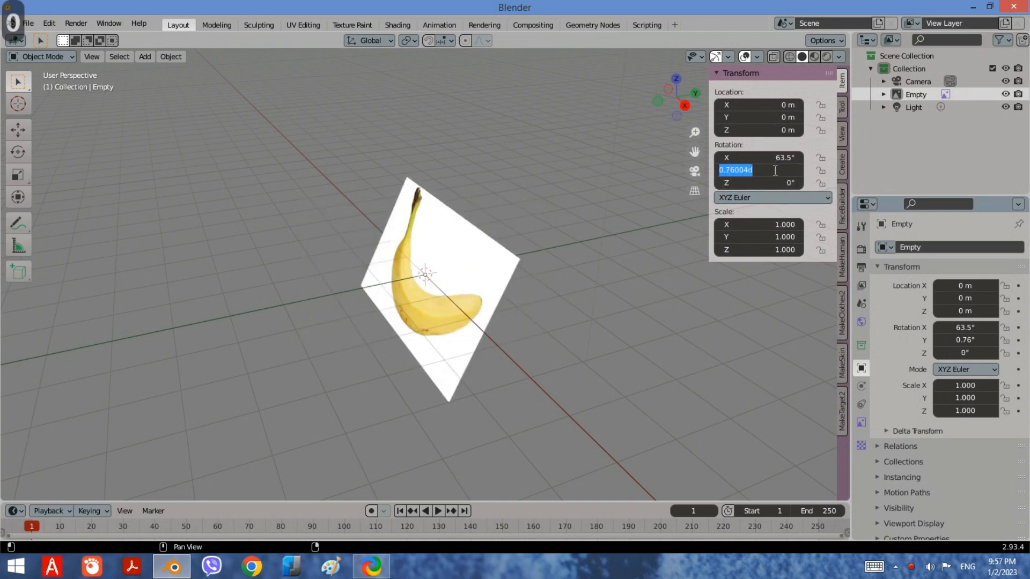
{"action": "type", "text": "0"}
{"action": "key", "text": "Return"}
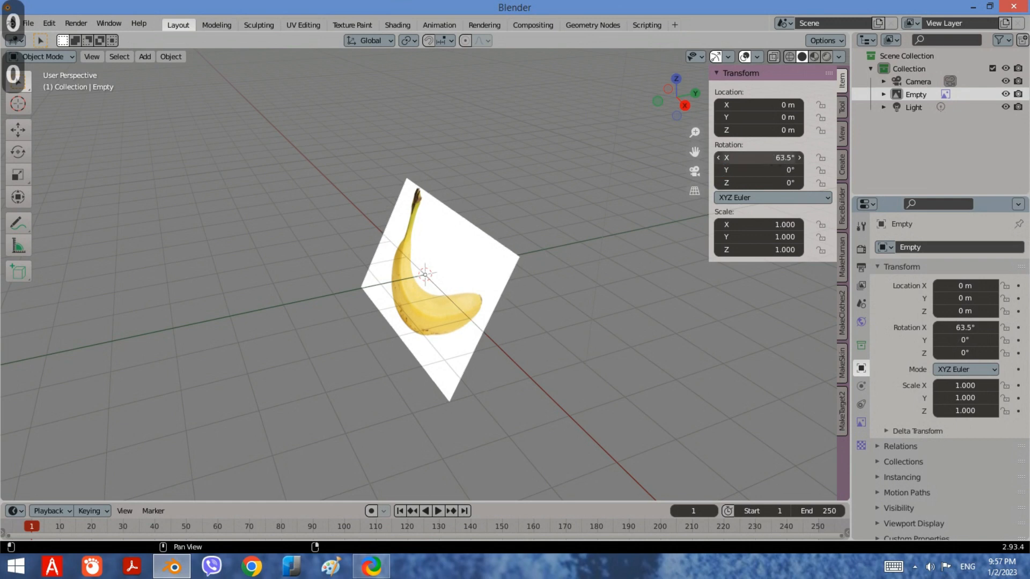
{"action": "left_click", "coordinate": [777, 156]}
{"action": "type", "text": "90"}
{"action": "key", "text": "Return"}
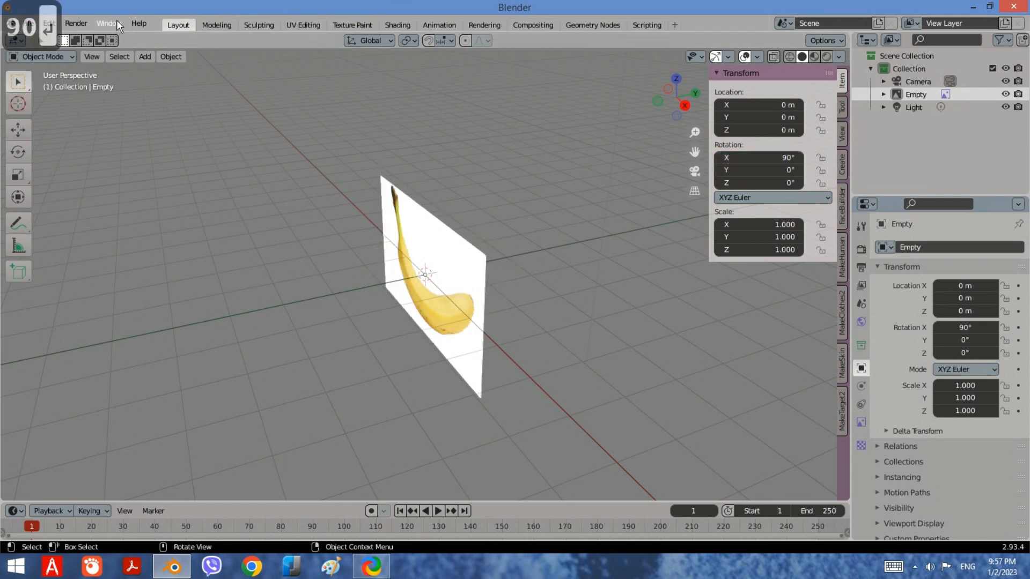
Switch the viewport to the front view to face the banana reference image
{"action": "left_click", "coordinate": [95, 57]}
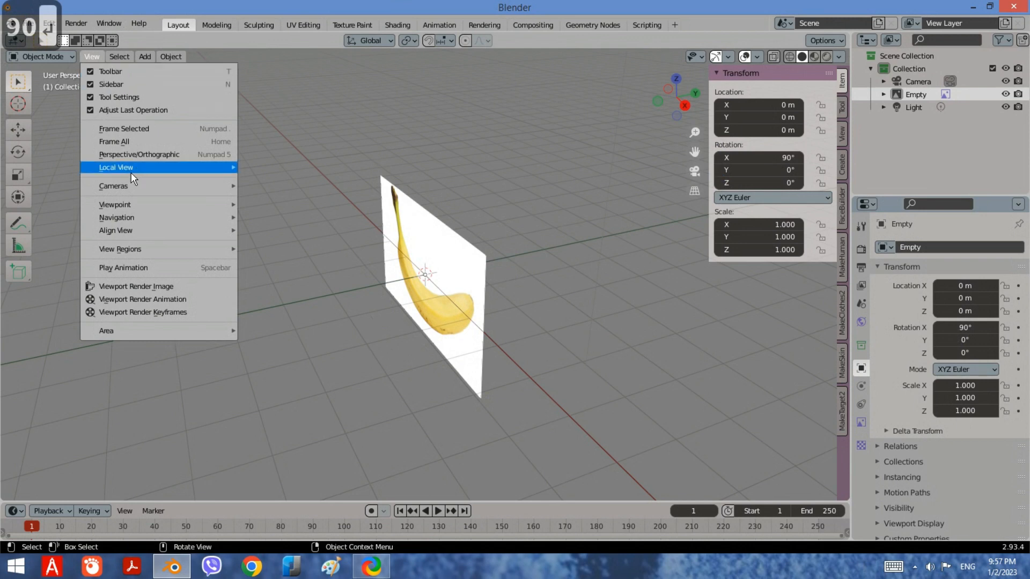
{"action": "mouse_move", "coordinate": [131, 170]}
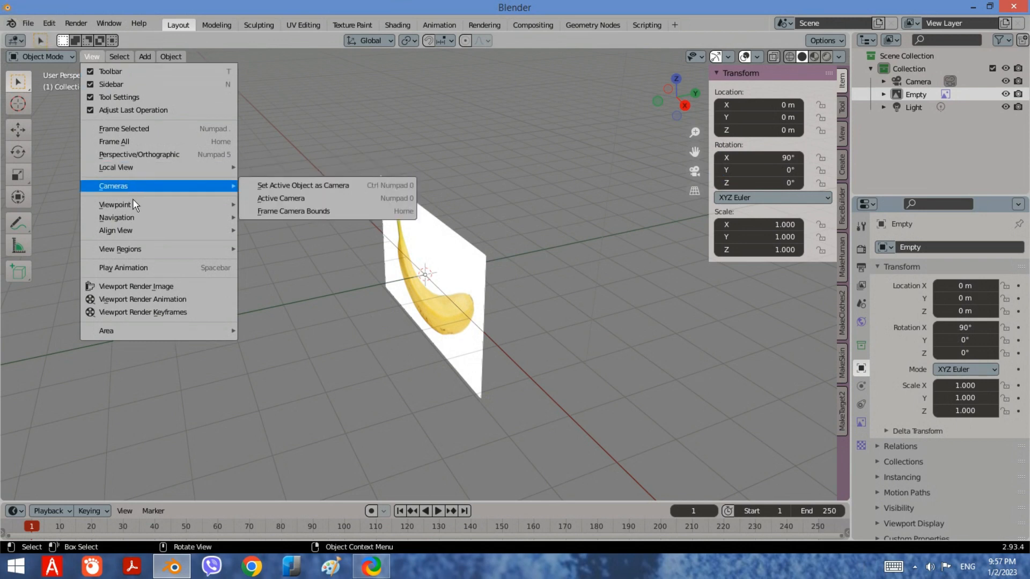
{"action": "mouse_move", "coordinate": [133, 205]}
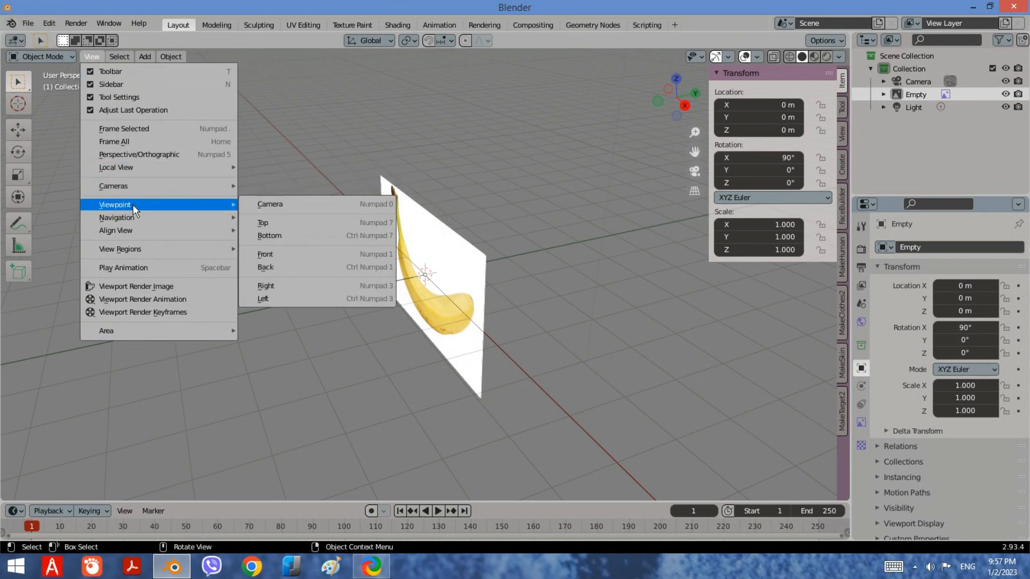
{"action": "left_click", "coordinate": [264, 254]}
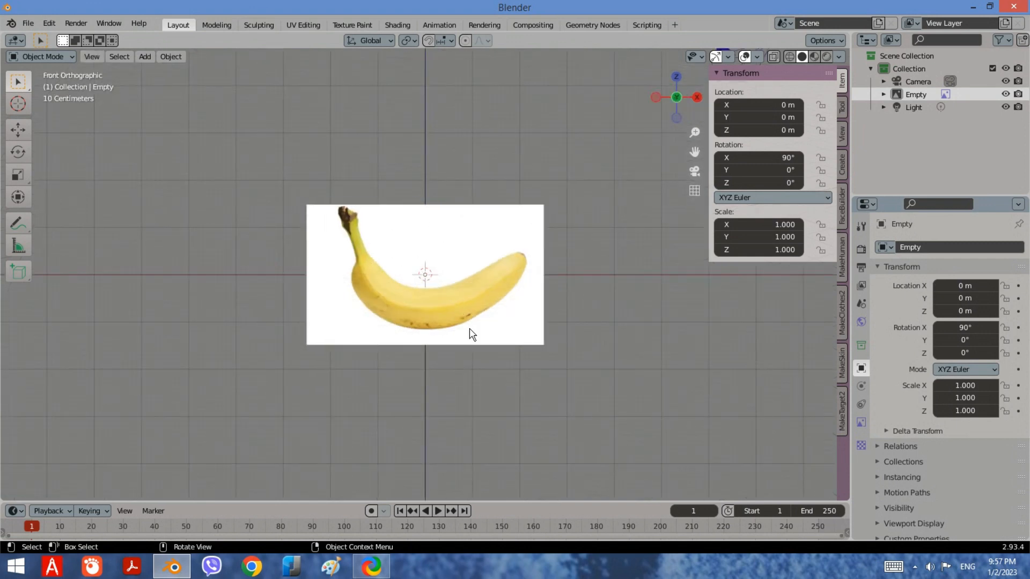
{"action": "scroll", "coordinate": [620, 391], "scroll_direction": "up", "scroll_amount": 2}
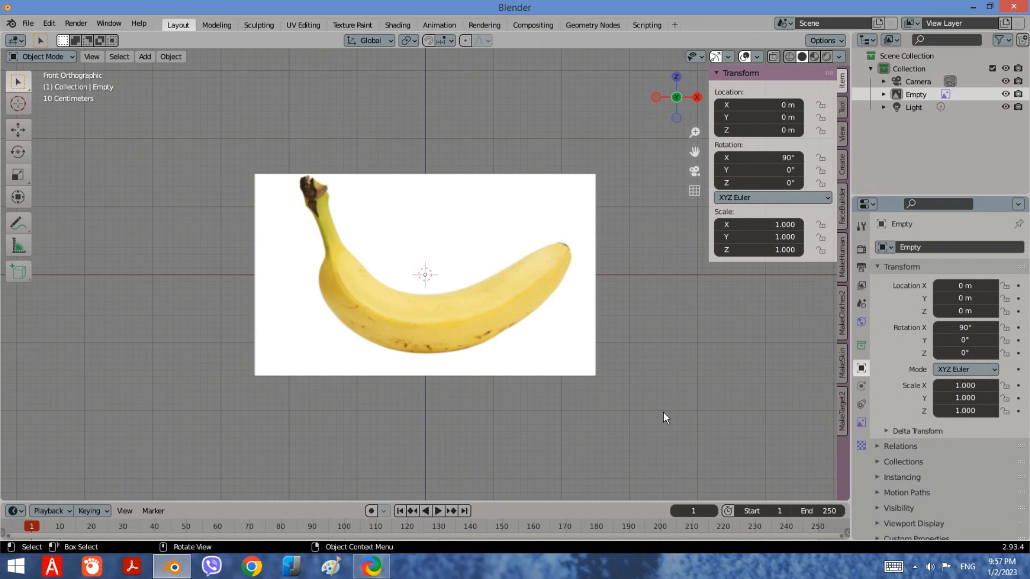
Add a cylinder mesh at the origin and display the scene in wireframe shading
{"action": "key", "text": "a"}
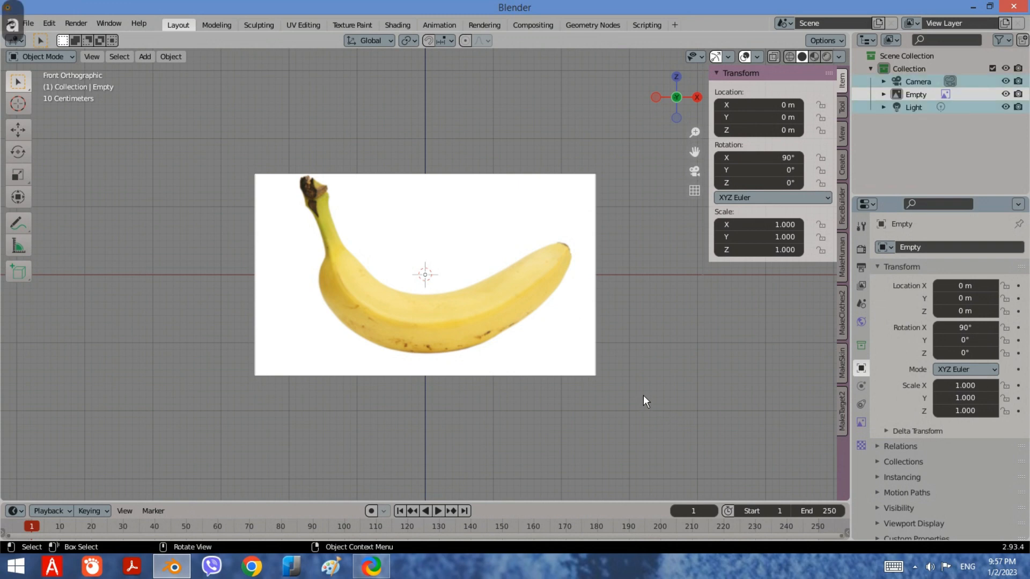
{"action": "key", "text": "shift+a"}
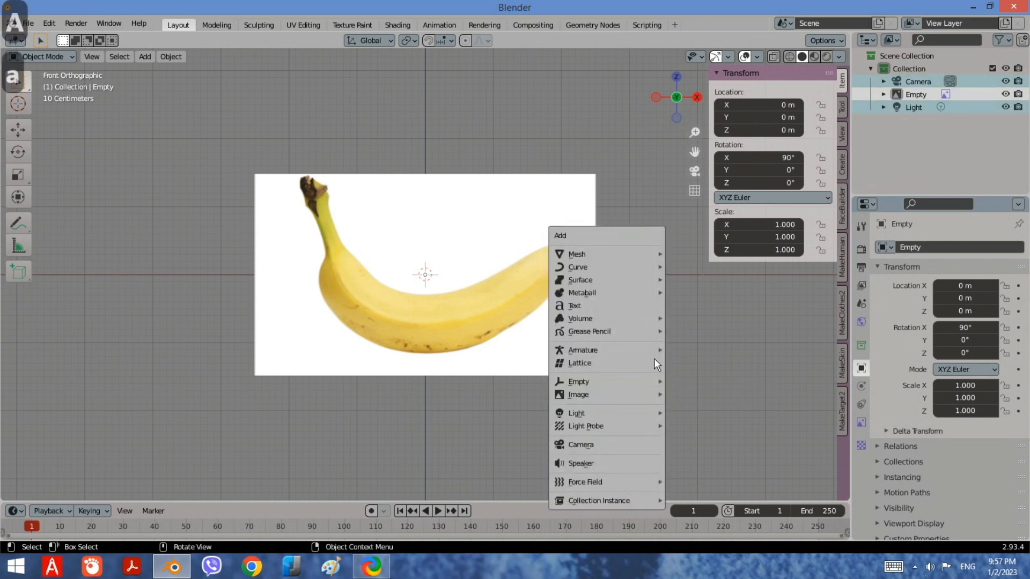
{"action": "mouse_move", "coordinate": [637, 253]}
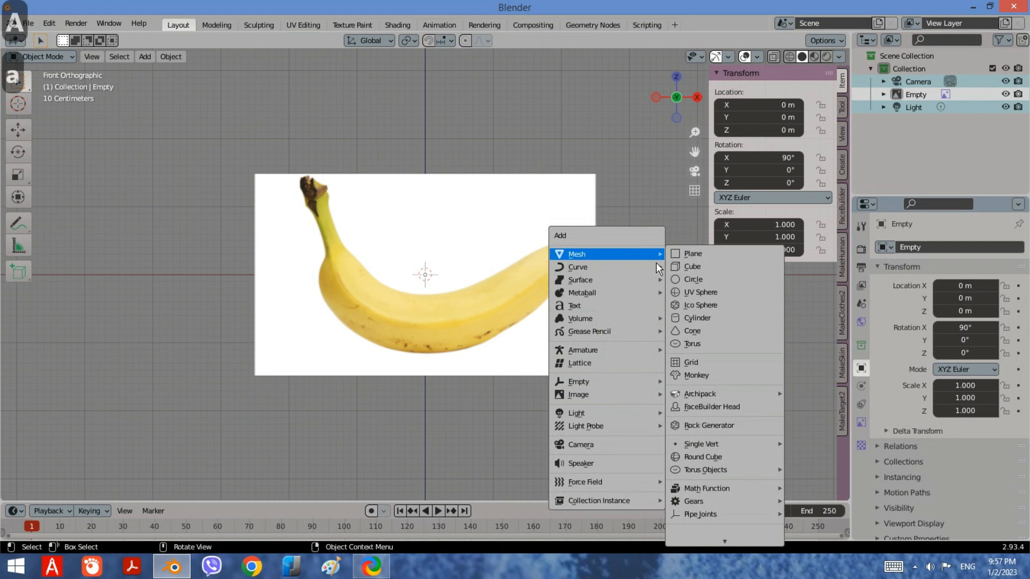
{"action": "left_click", "coordinate": [689, 318]}
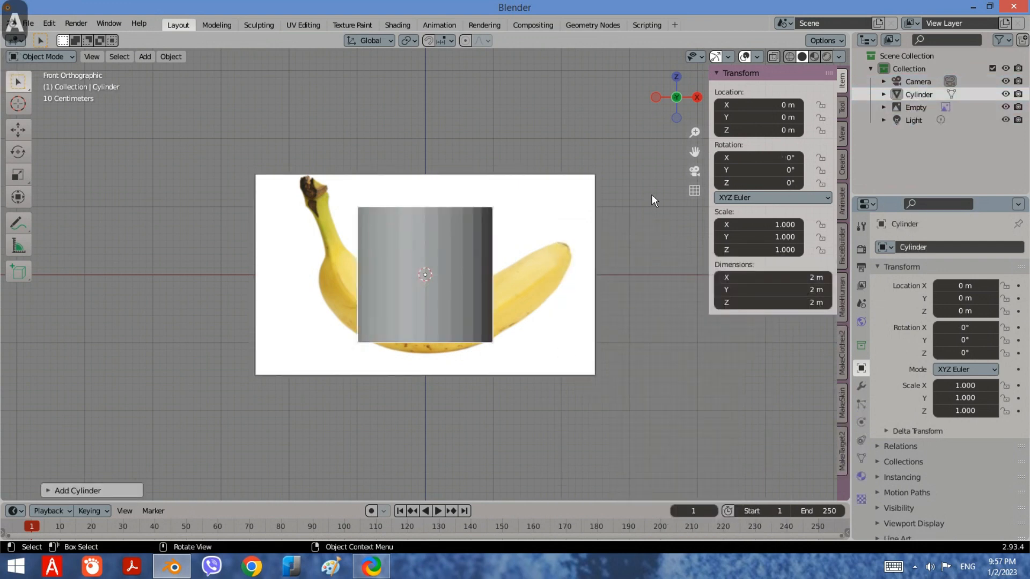
{"action": "scroll", "coordinate": [440, 250], "scroll_direction": "up", "scroll_amount": 2}
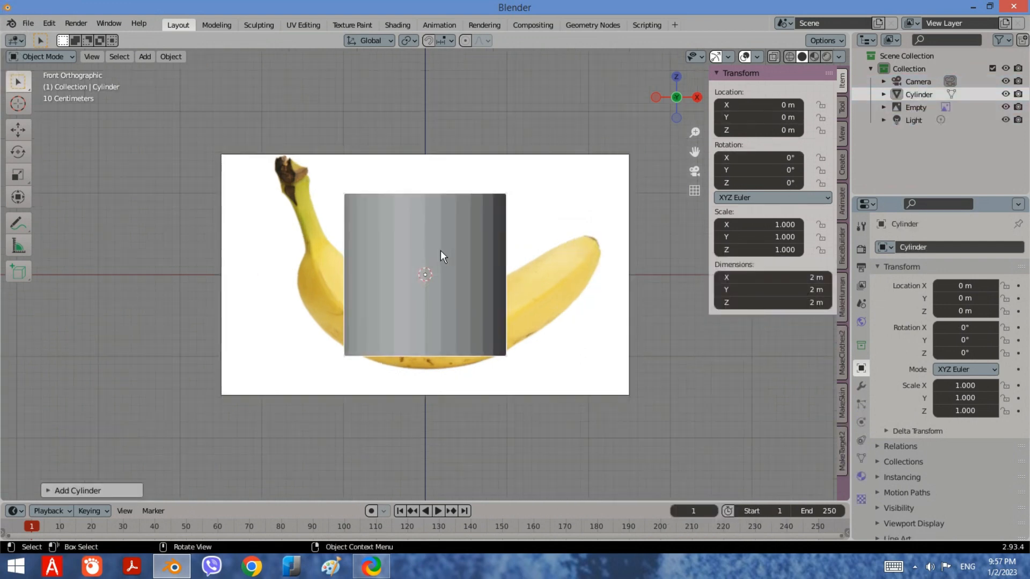
{"action": "left_click", "coordinate": [791, 56]}
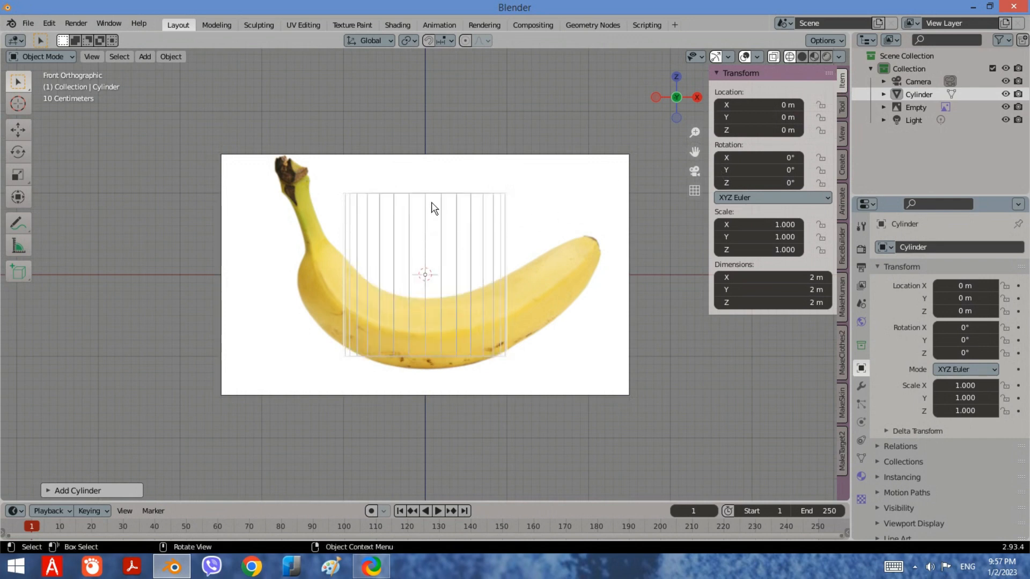
In Edit Mode, fit the cylinder over the banana's middle: rotate it about 90°, scale it down and move it to about Z -0.72 m
{"action": "key", "text": "Tab"}
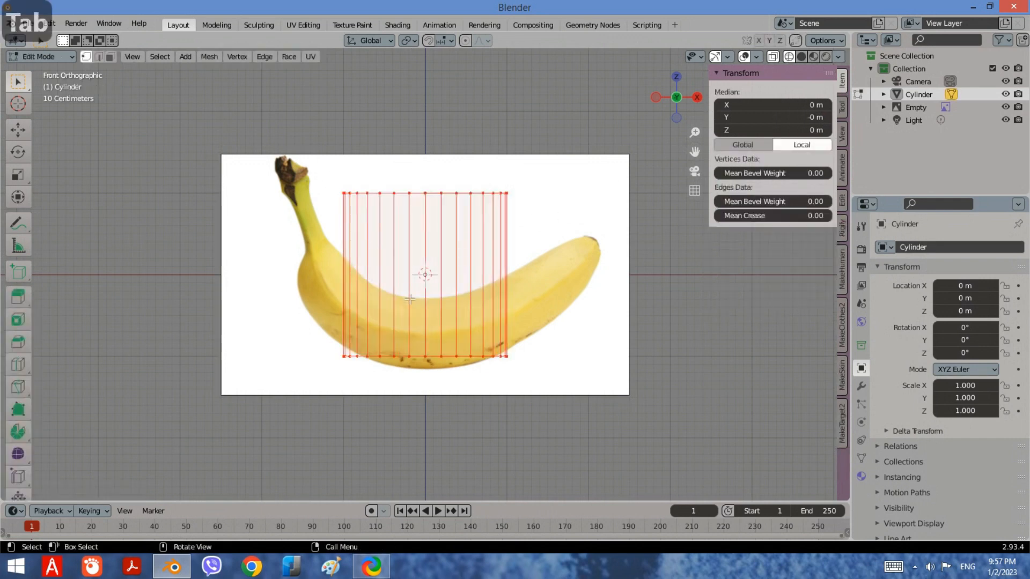
{"action": "key", "text": "r"}
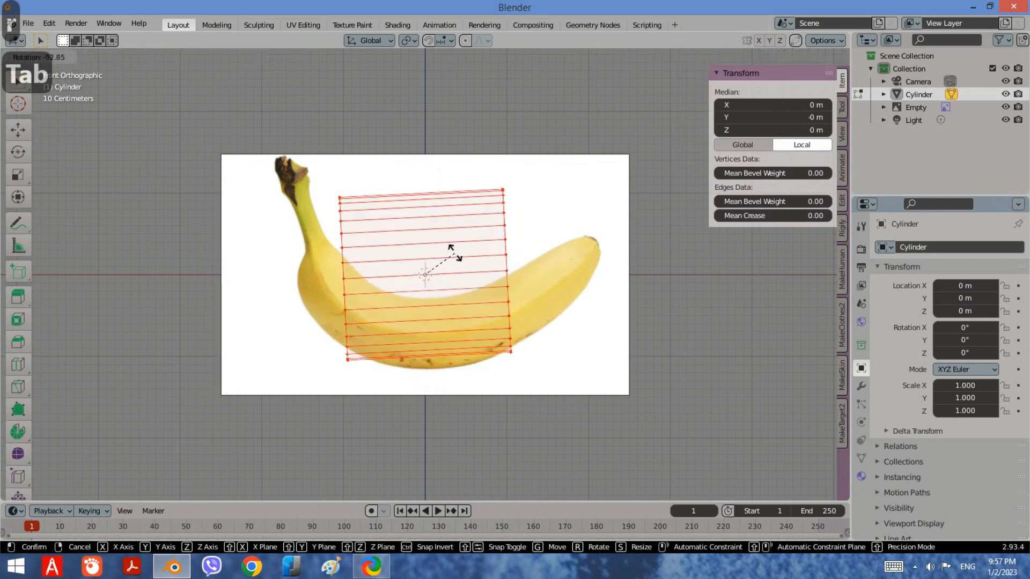
{"action": "left_click", "coordinate": [460, 269]}
{"action": "key", "text": "s"}
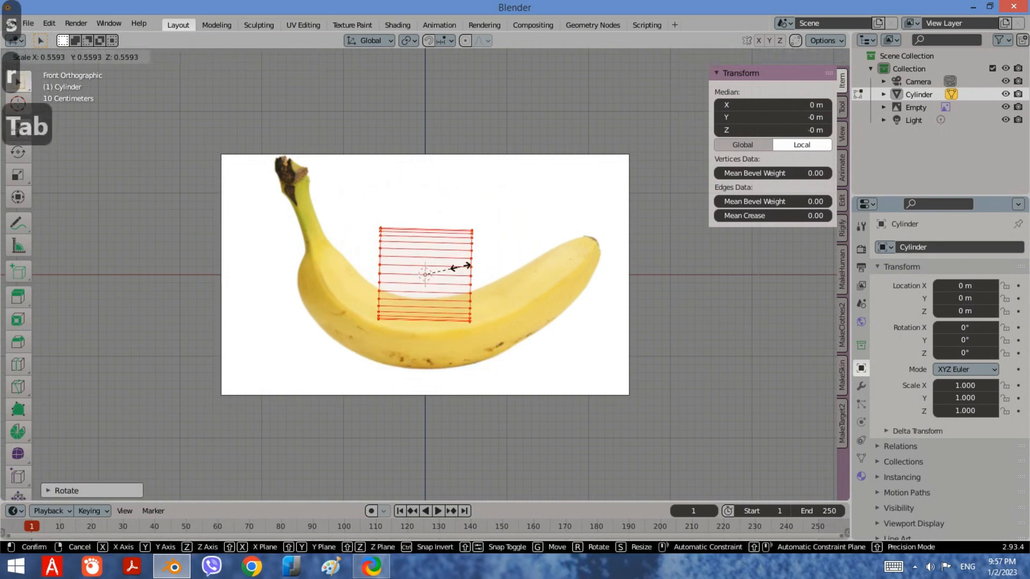
{"action": "left_click", "coordinate": [451, 265]}
{"action": "key", "text": "g"}
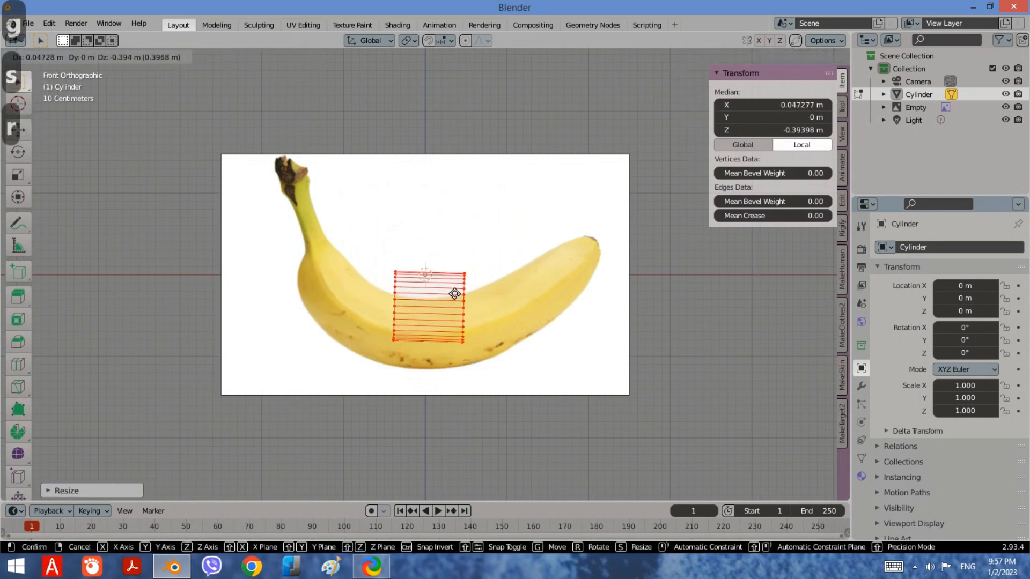
{"action": "left_click", "coordinate": [457, 339]}
{"action": "scroll", "coordinate": [456, 339], "scroll_direction": "up", "scroll_amount": 1}
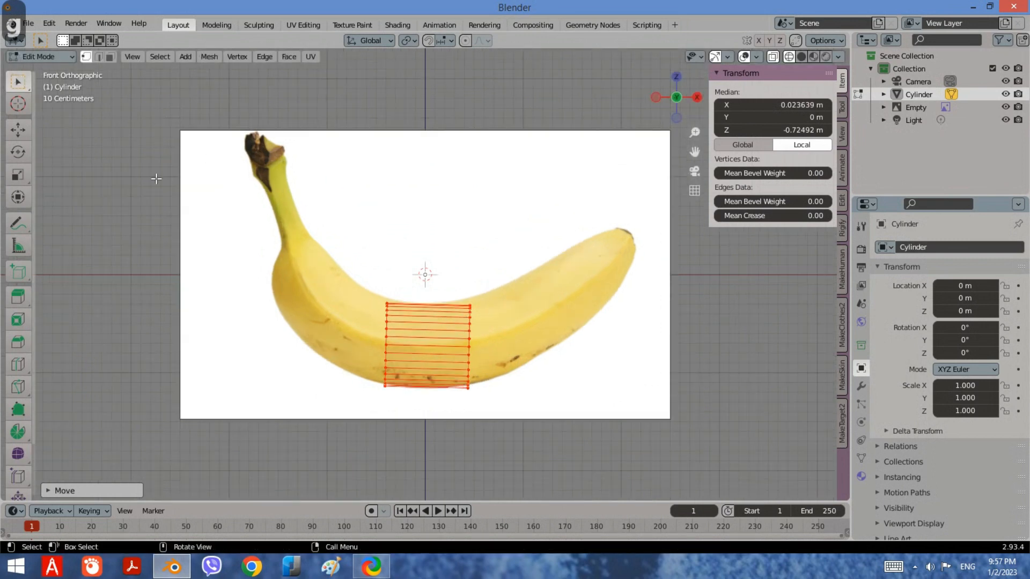
Extrude the cylinder's right end ring, moving it to about X 0.95 m, Z -0.47 m and tilting it to follow the banana's curve
{"action": "left_click_drag", "start_coordinate": [504, 406], "coordinate": [457, 294]}
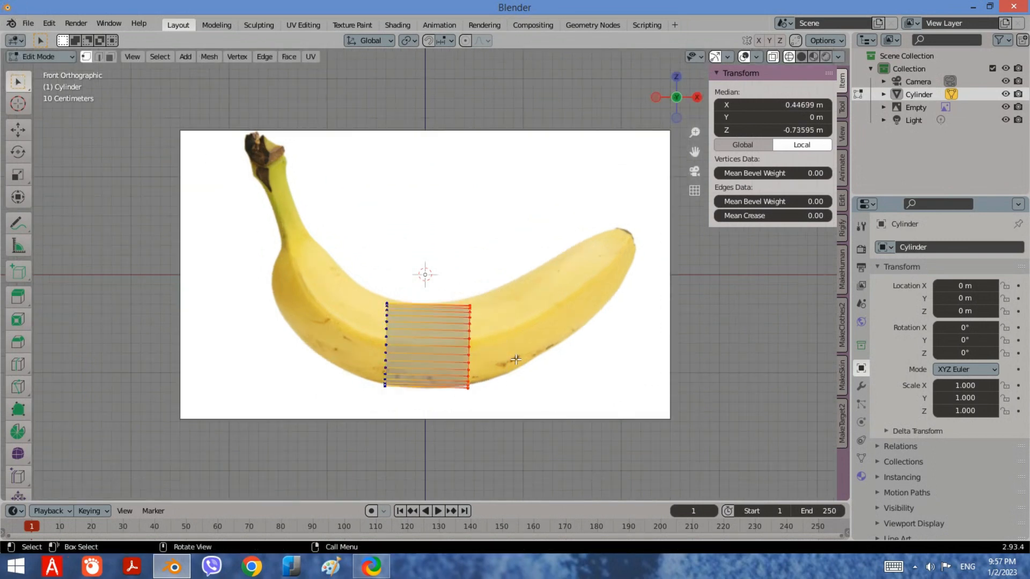
{"action": "key", "text": "e"}
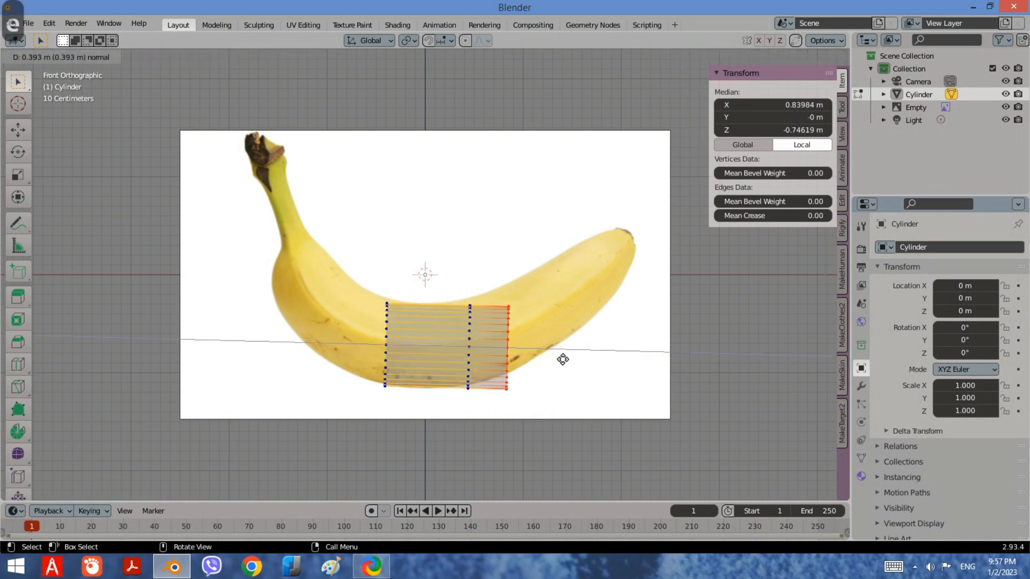
{"action": "left_click", "coordinate": [577, 361]}
{"action": "key", "text": "g"}
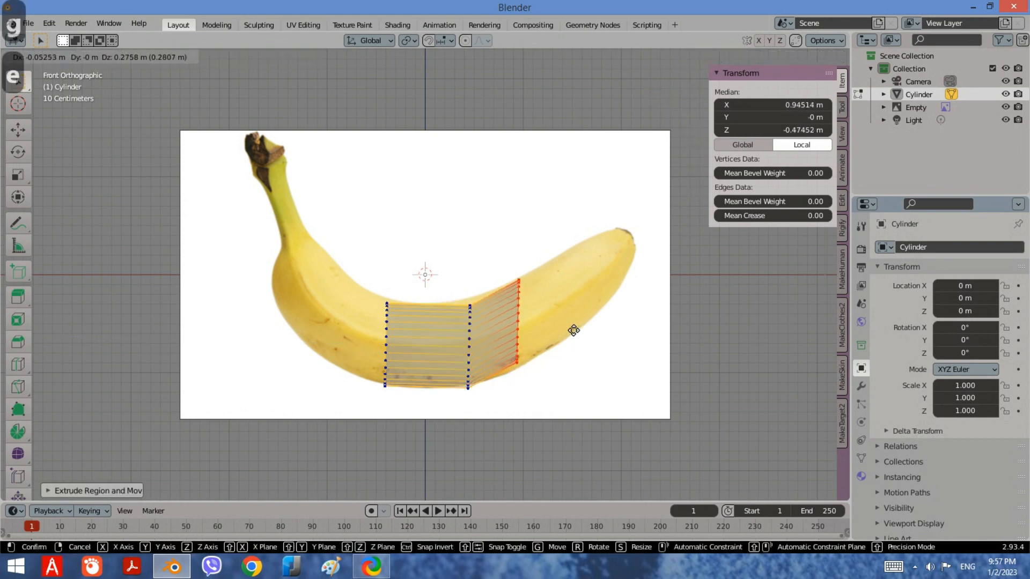
{"action": "left_click", "coordinate": [577, 328]}
{"action": "key", "text": "r"}
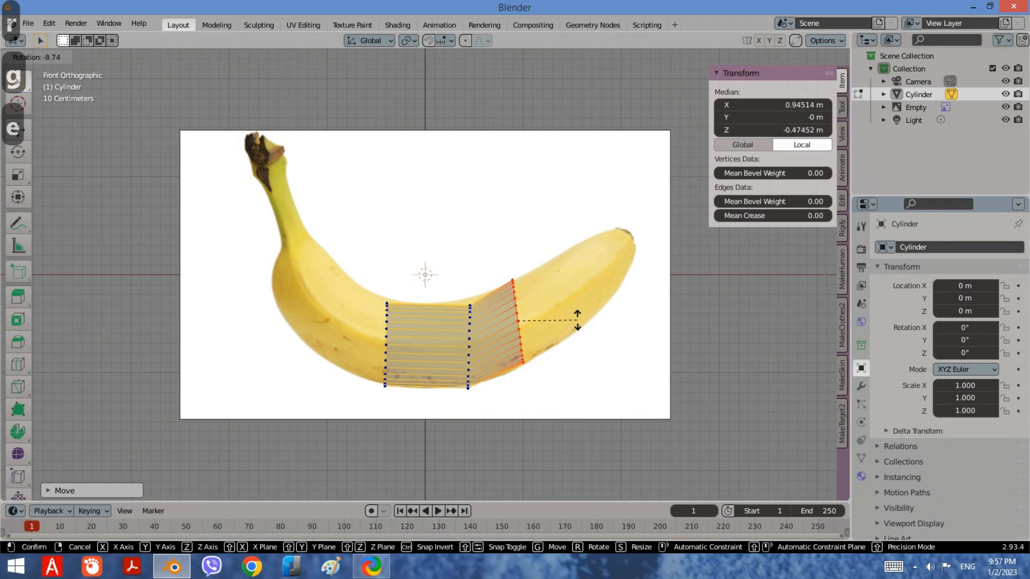
{"action": "left_click", "coordinate": [571, 317]}
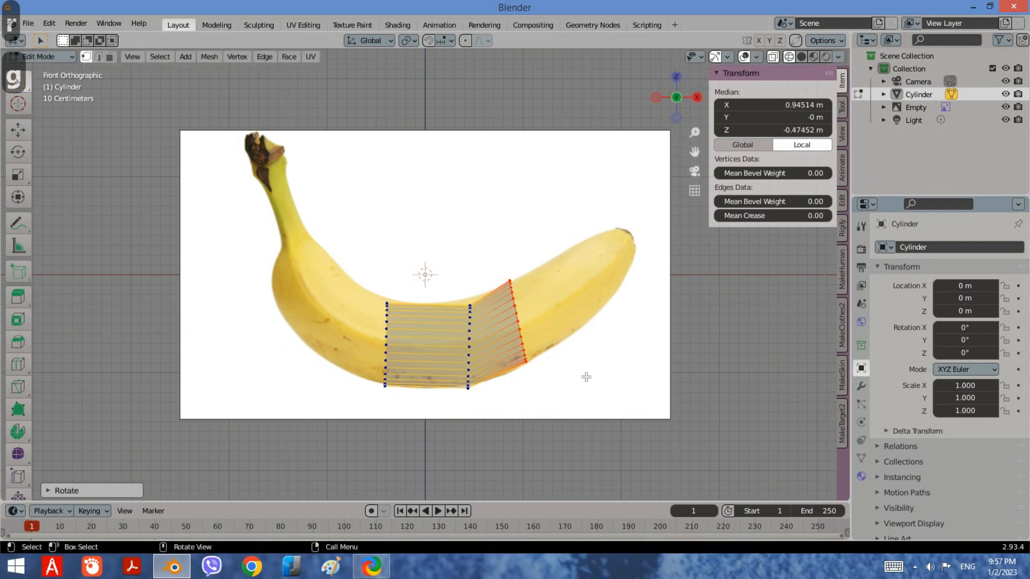
Extrude the right end ring to about X 1.46 m, Z -0.17 m, tilting and slightly shrinking it to match the banana's outline
{"action": "key", "text": "e"}
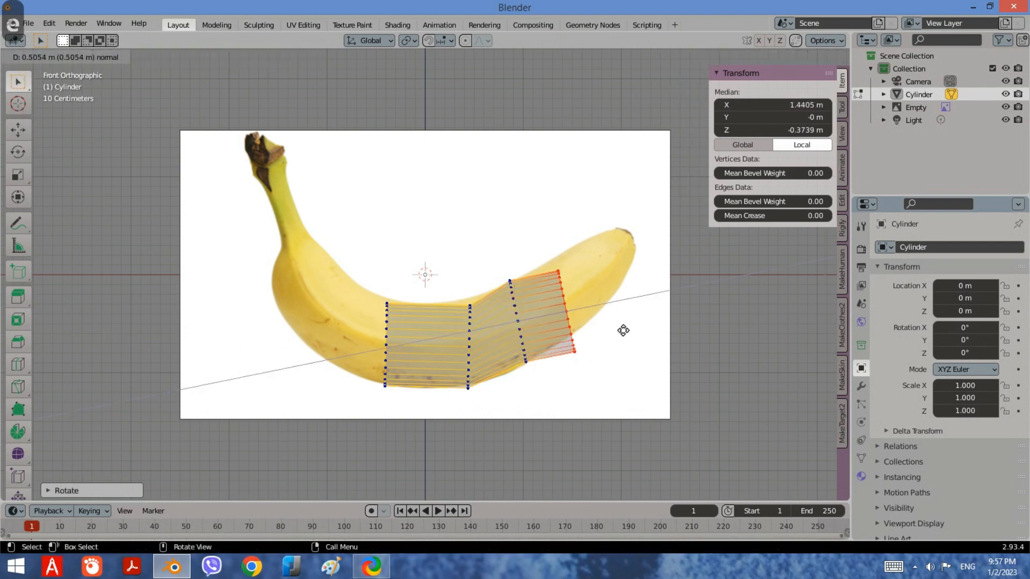
{"action": "left_click", "coordinate": [624, 330]}
{"action": "key", "text": "g"}
{"action": "left_click", "coordinate": [632, 324]}
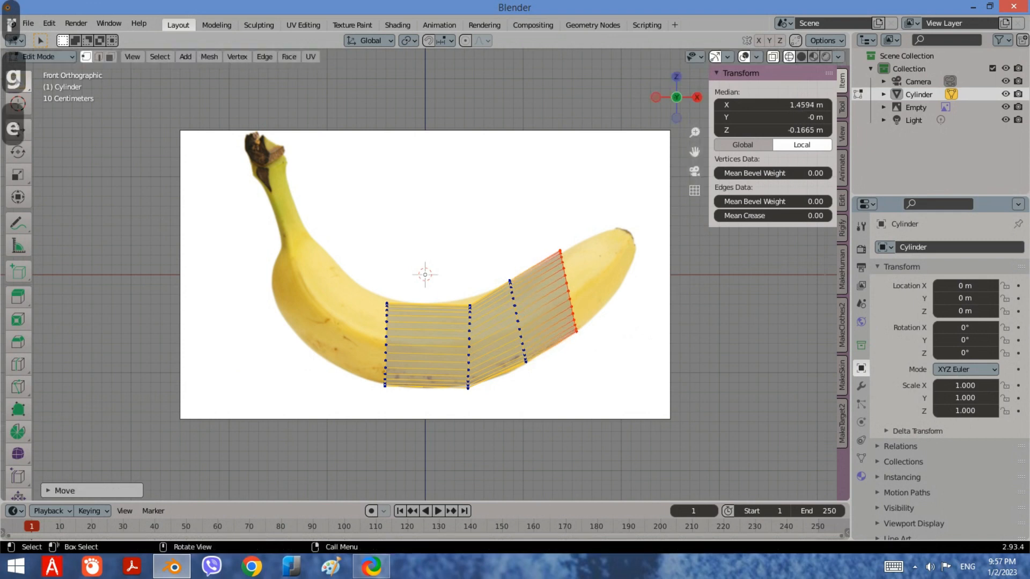
{"action": "key", "text": "r"}
{"action": "left_click", "coordinate": [646, 303]}
{"action": "key", "text": "s"}
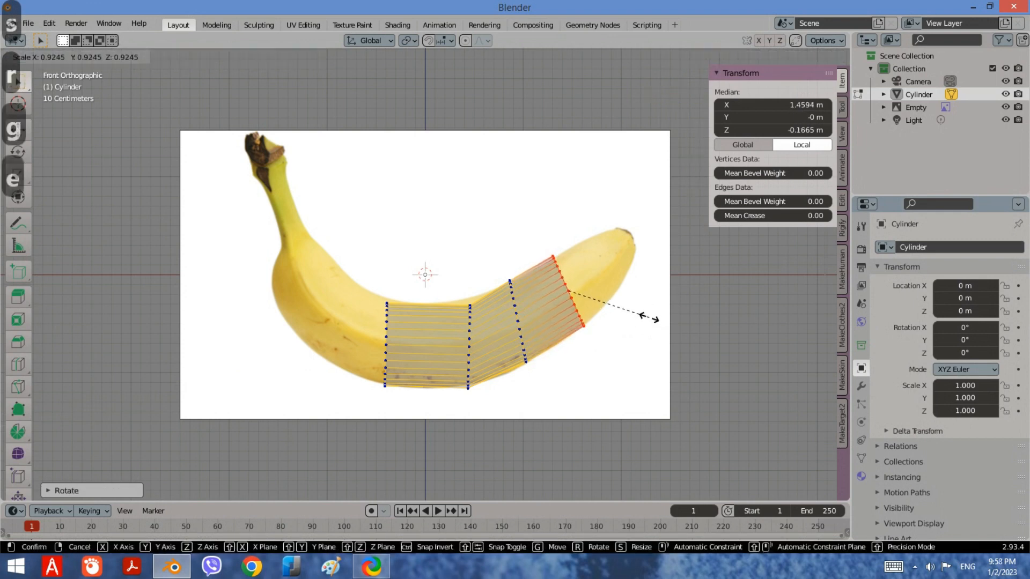
{"action": "left_click", "coordinate": [649, 318]}
Extrude another ring towards the banana's right tip at about X 1.82 m, Z 0.15 m, tilting and scaling it down to fit the outline
{"action": "key", "text": "e"}
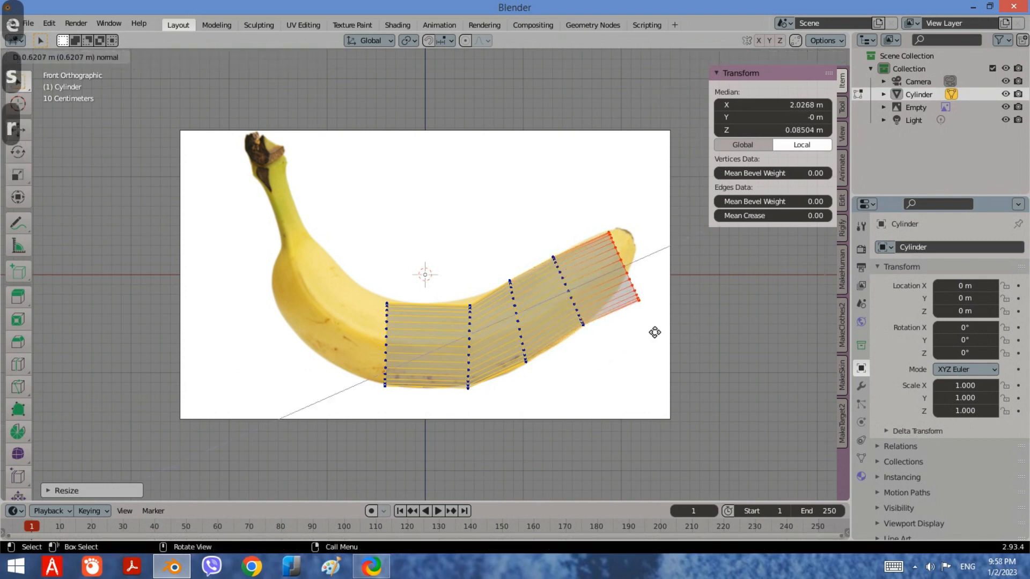
{"action": "left_click", "coordinate": [655, 332]}
{"action": "key", "text": "g"}
{"action": "left_click", "coordinate": [644, 320]}
{"action": "key", "text": "r"}
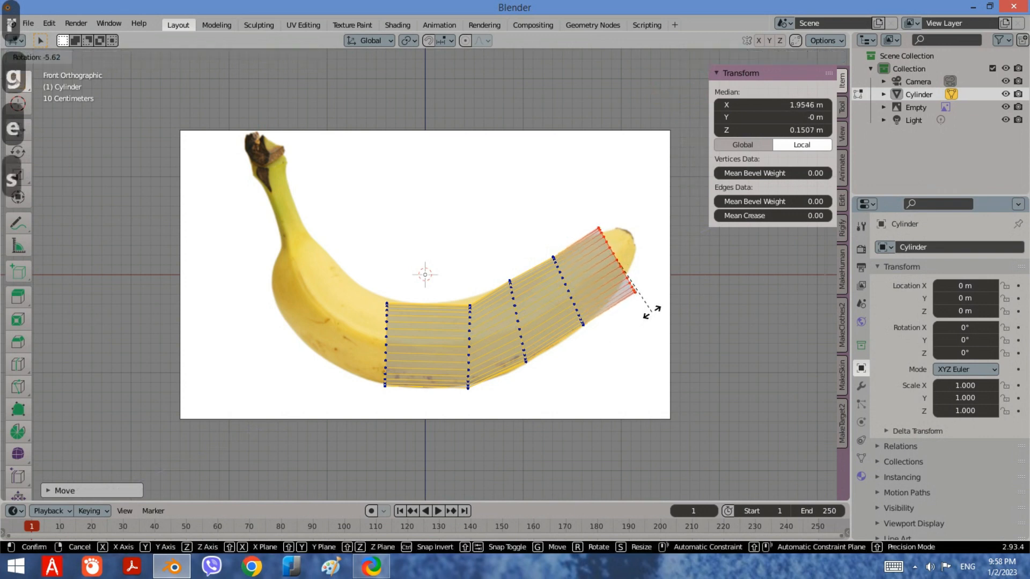
{"action": "left_click", "coordinate": [652, 305]}
{"action": "key", "text": "s"}
{"action": "left_click", "coordinate": [645, 322]}
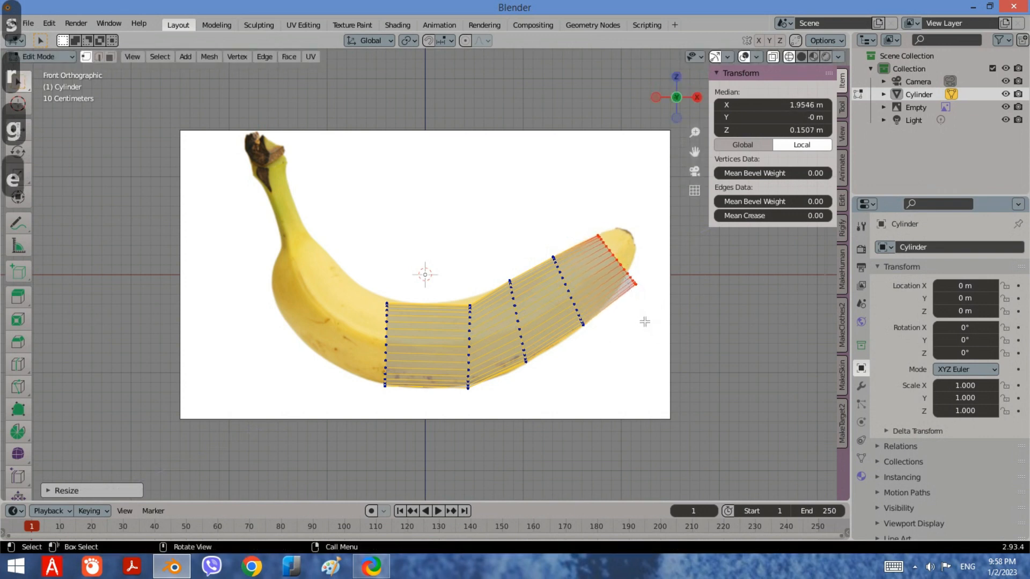
{"action": "key", "text": "g"}
{"action": "left_click", "coordinate": [633, 321]}
{"action": "key", "text": "s"}
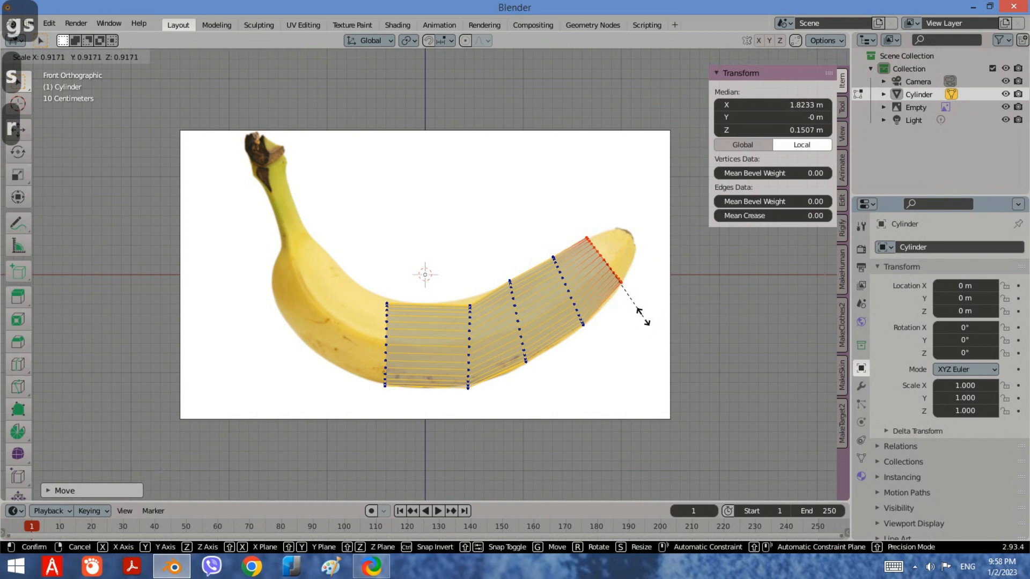
{"action": "left_click", "coordinate": [646, 321]}
Extrude the right end to the banana's tip at about X 2.06 m, Z 0.36 m, and scale the ring down to close the taper
{"action": "key", "text": "e"}
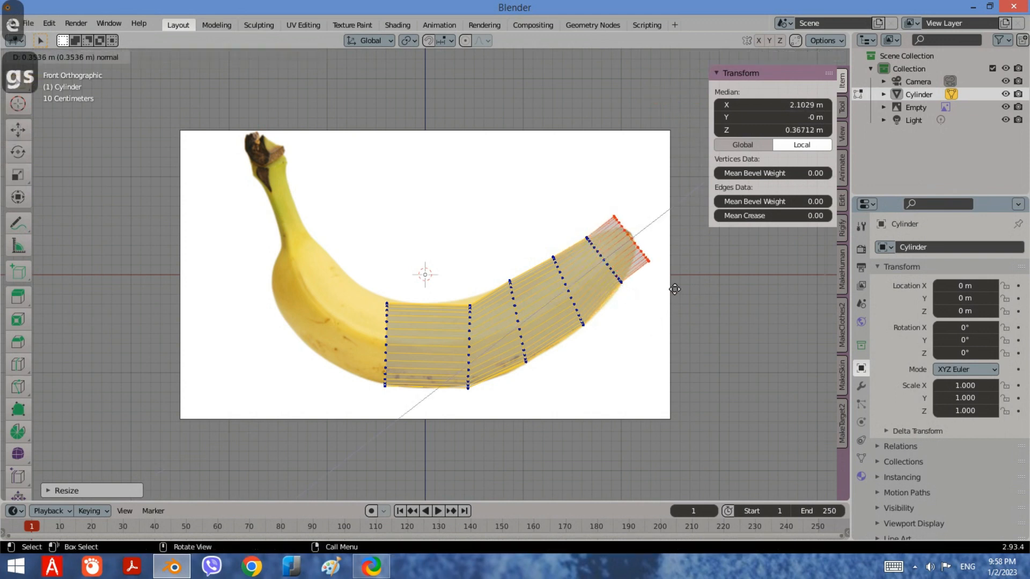
{"action": "left_click", "coordinate": [675, 289]}
{"action": "key", "text": "s"}
{"action": "left_click", "coordinate": [681, 292]}
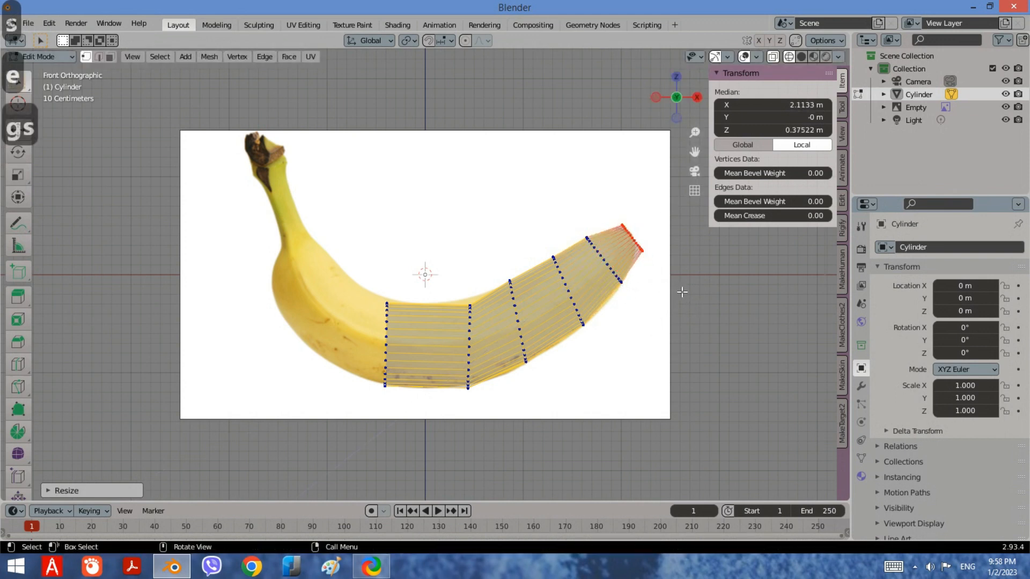
{"action": "key", "text": "g"}
{"action": "left_click", "coordinate": [670, 288]}
{"action": "key", "text": "s"}
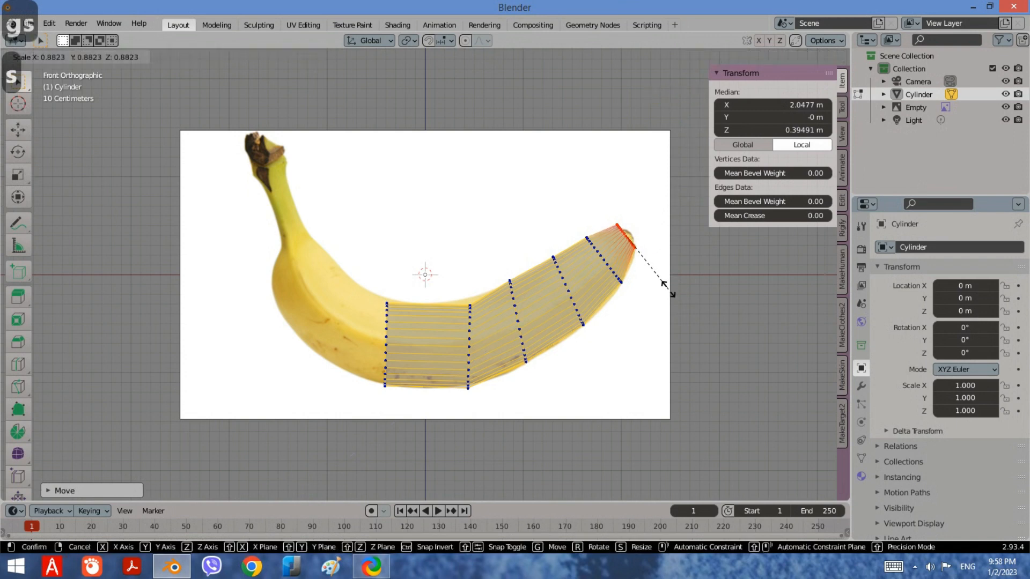
{"action": "left_click", "coordinate": [661, 288]}
{"action": "key", "text": "g"}
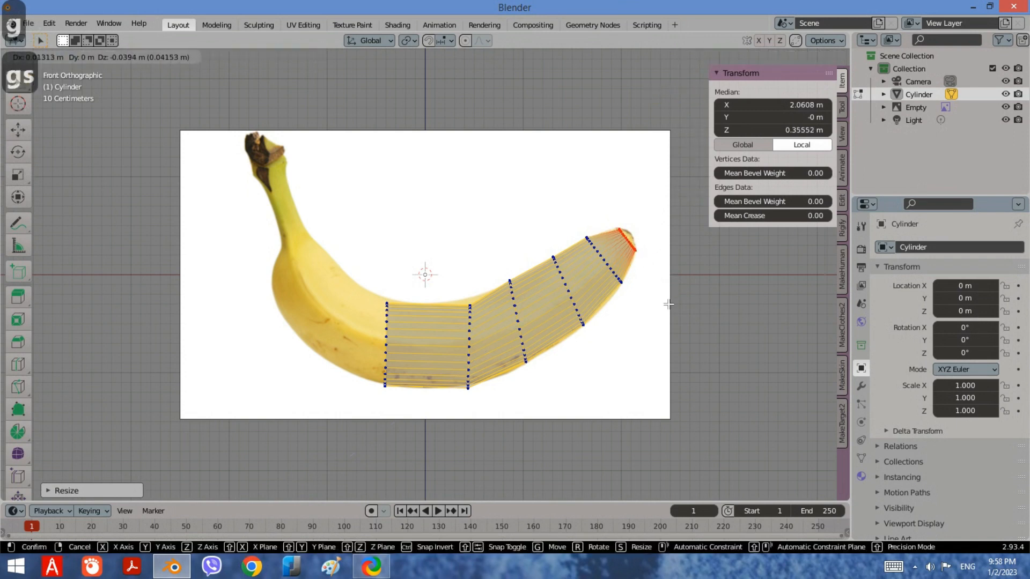
{"action": "left_click", "coordinate": [667, 304]}
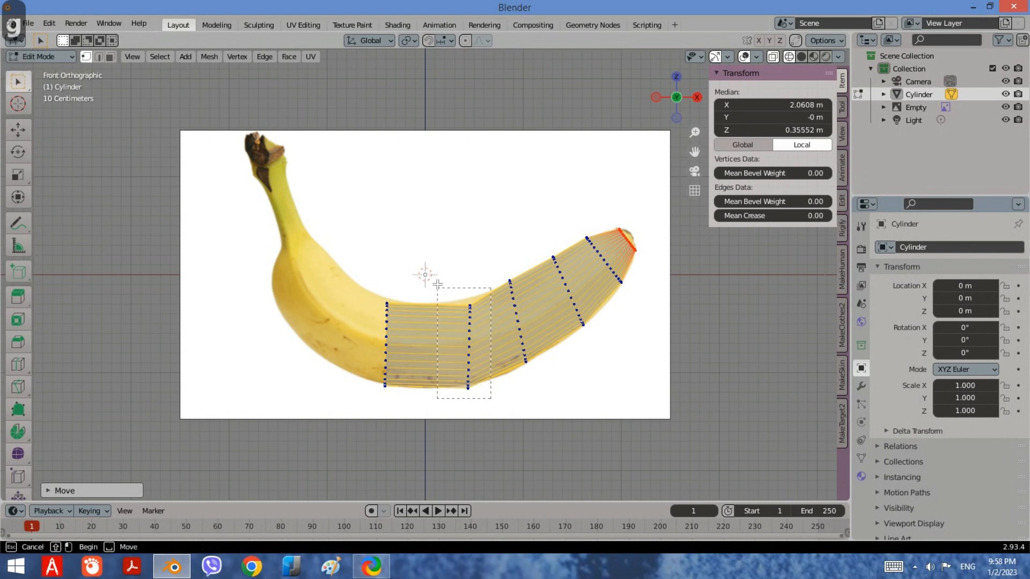
Tilt the original cylinder's right ring to follow the curve and move it to about X 0.44 m, Z -0.68 m
{"action": "left_click", "coordinate": [474, 357], "text": "alt"}
{"action": "key", "text": "r"}
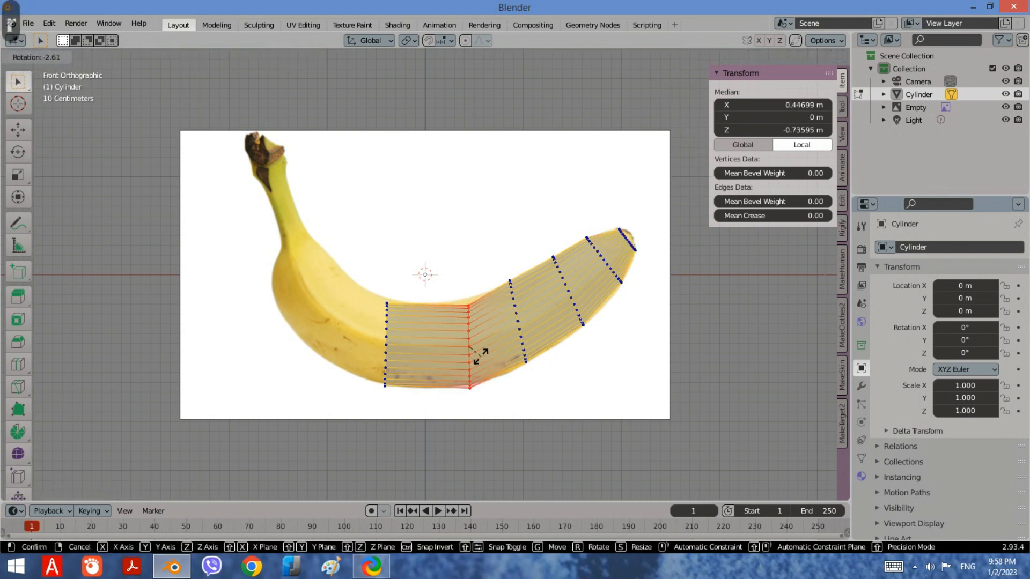
{"action": "left_click", "coordinate": [479, 354]}
{"action": "key", "text": "g"}
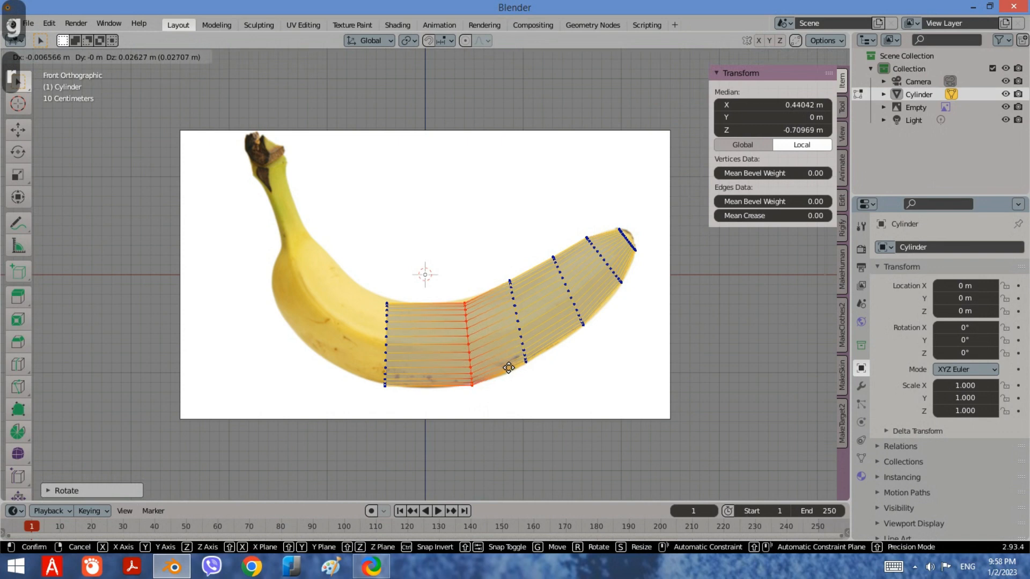
{"action": "left_click", "coordinate": [508, 365]}
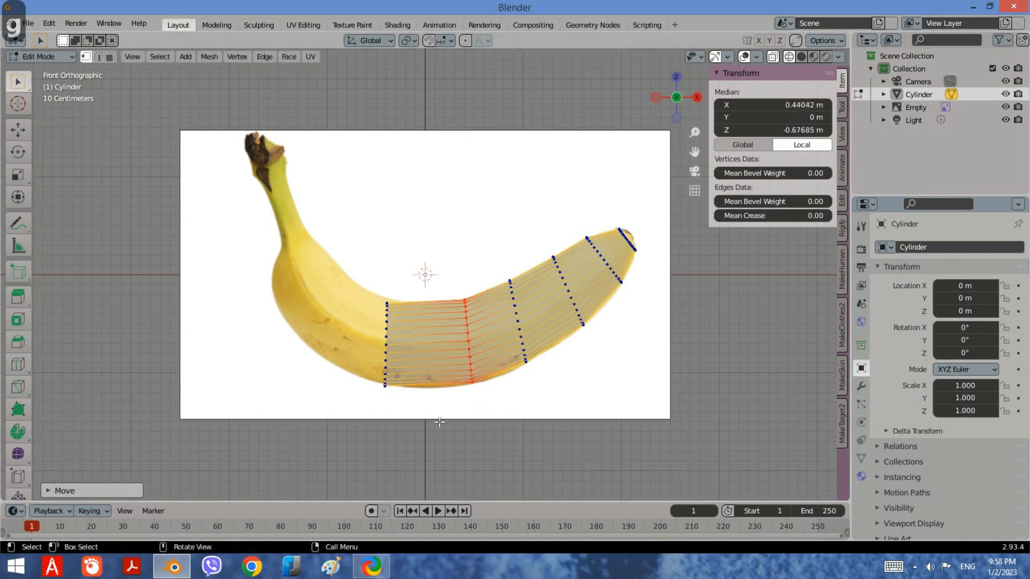
Select the cylinder's left end ring and rotate it about 10° to follow the banana's curve
{"action": "left_click", "coordinate": [359, 296], "text": "alt"}
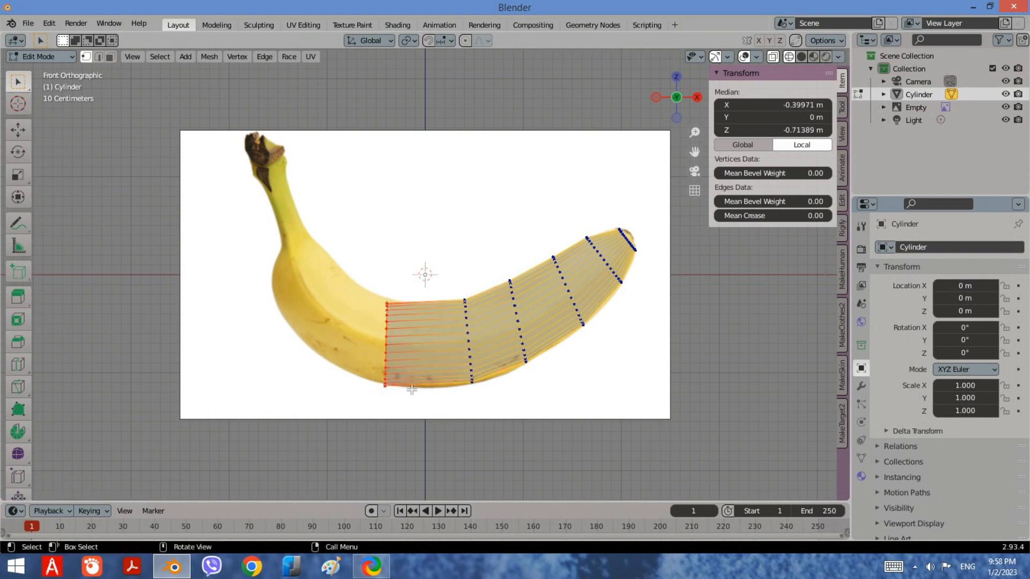
{"action": "key", "text": "r"}
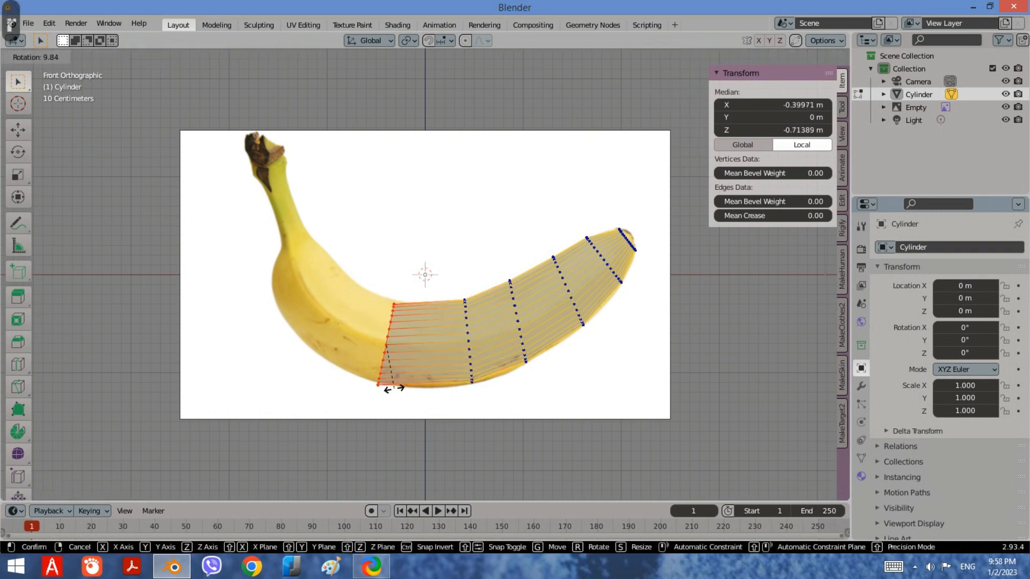
{"action": "left_click", "coordinate": [393, 390]}
Extrude the left end ring to about X -0.88 m, Z -0.46 m, tilting and scaling it to match the banana's width
{"action": "key", "text": "e"}
{"action": "left_click", "coordinate": [350, 352]}
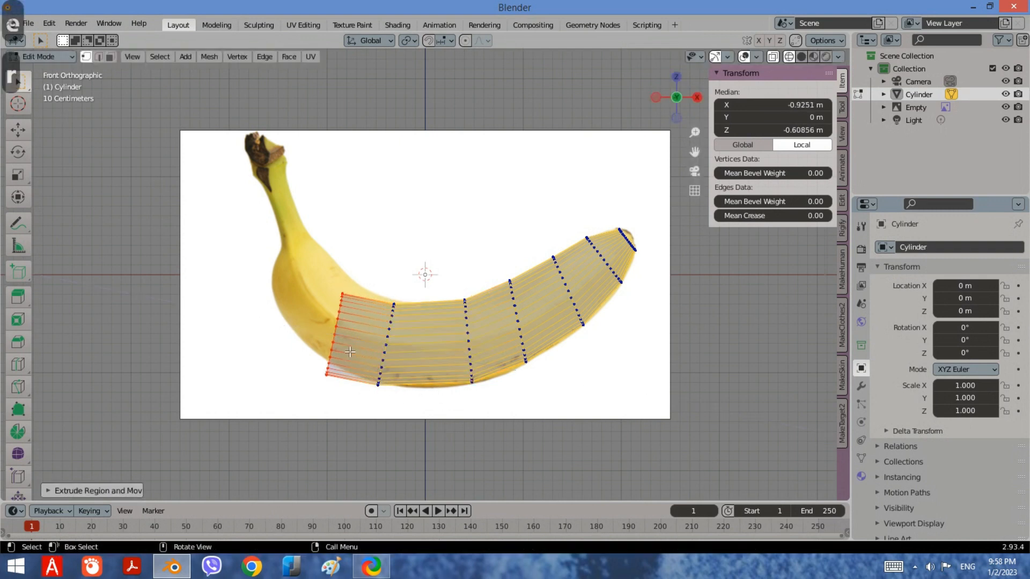
{"action": "key", "text": "g"}
{"action": "left_click", "coordinate": [379, 347]}
{"action": "key", "text": "r"}
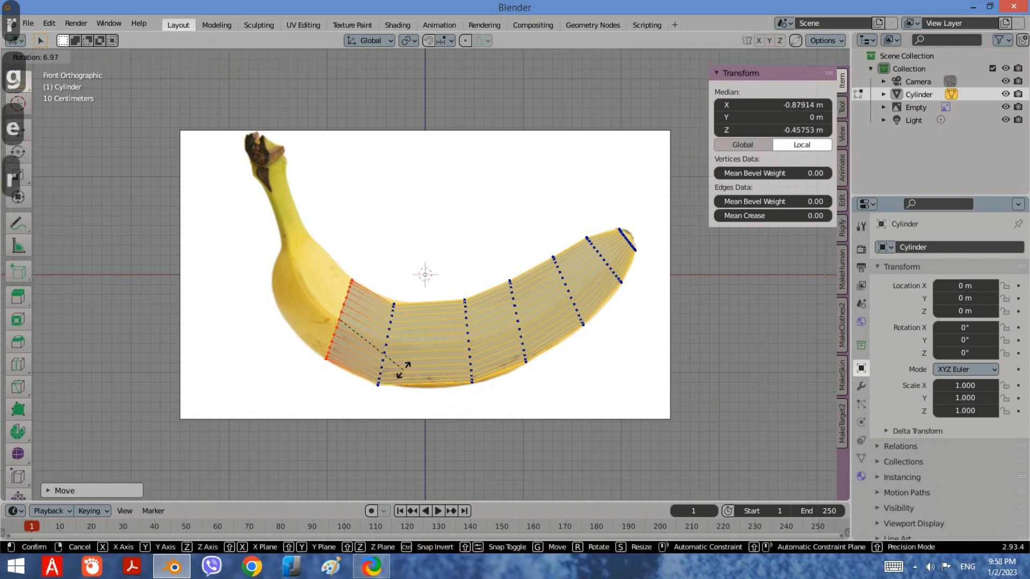
{"action": "left_click", "coordinate": [397, 372]}
{"action": "key", "text": "s"}
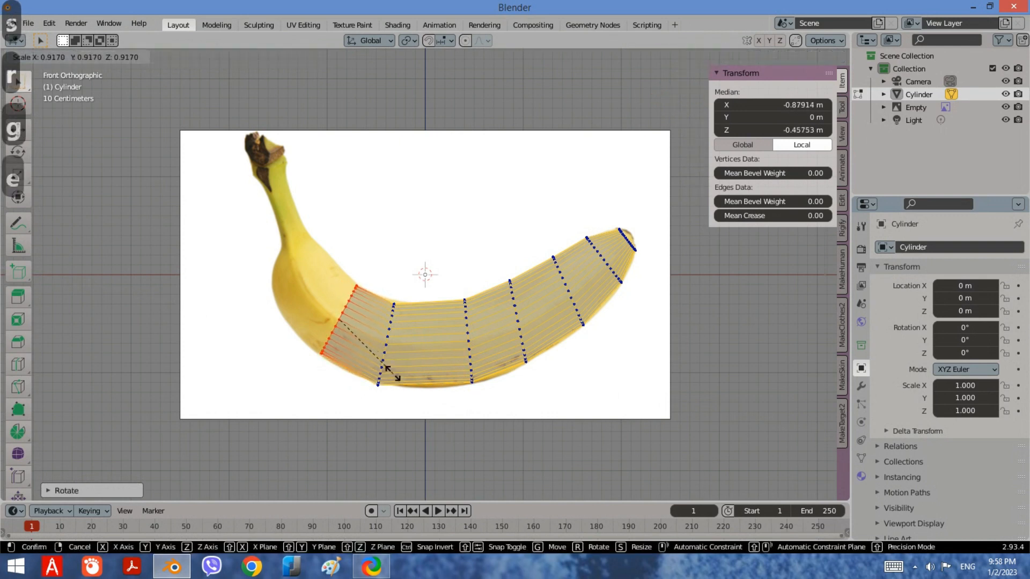
{"action": "left_click", "coordinate": [412, 385]}
Extrude the left end further to about X -1.25 m, Z -0.06 m, tilting and slightly shrinking the ring to fit the outline
{"action": "key", "text": "e"}
{"action": "left_click", "coordinate": [373, 342]}
{"action": "key", "text": "r"}
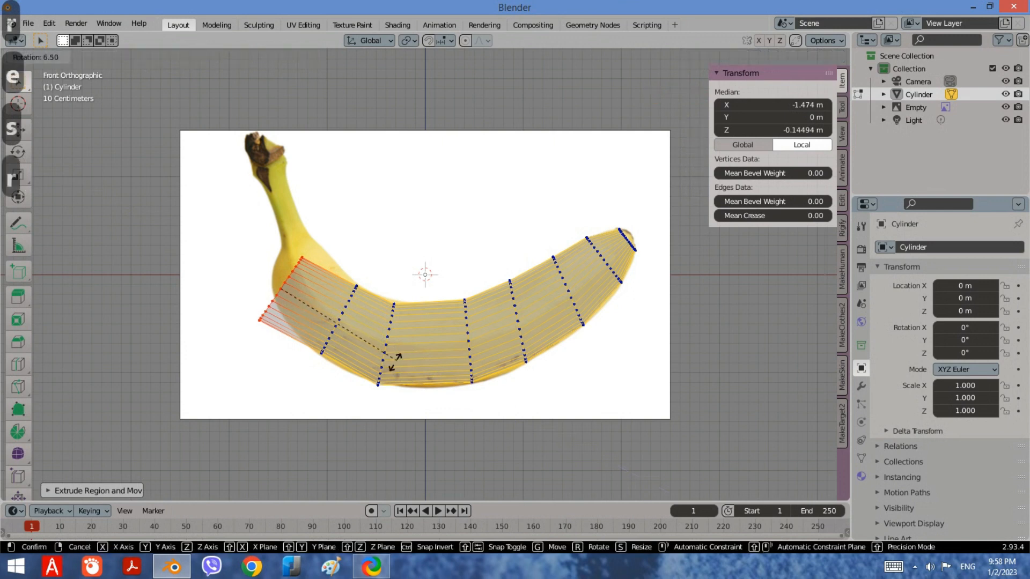
{"action": "left_click", "coordinate": [397, 367]}
{"action": "key", "text": "g"}
{"action": "left_click", "coordinate": [414, 363]}
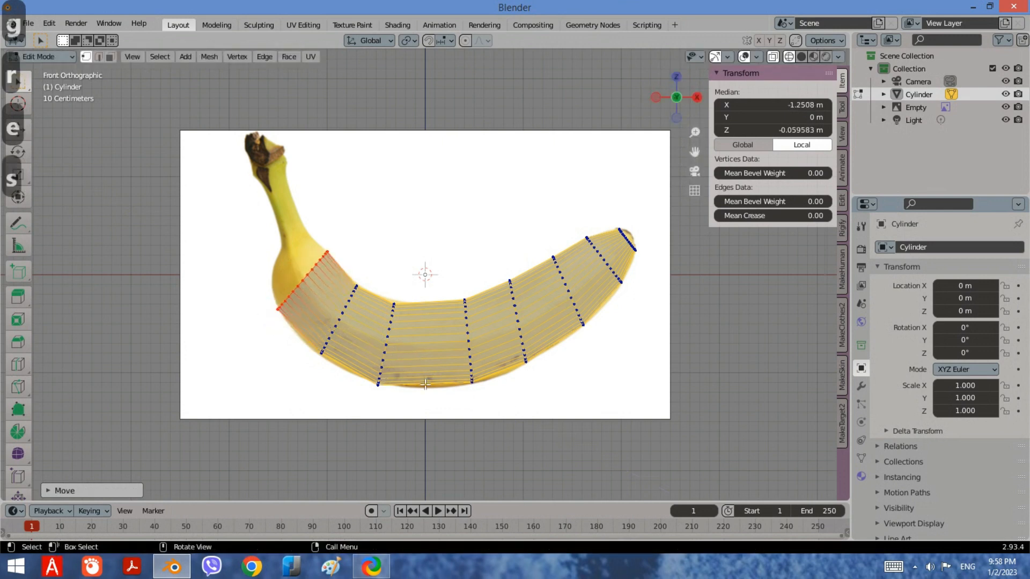
{"action": "key", "text": "r"}
{"action": "left_click", "coordinate": [391, 377]}
{"action": "key", "text": "s"}
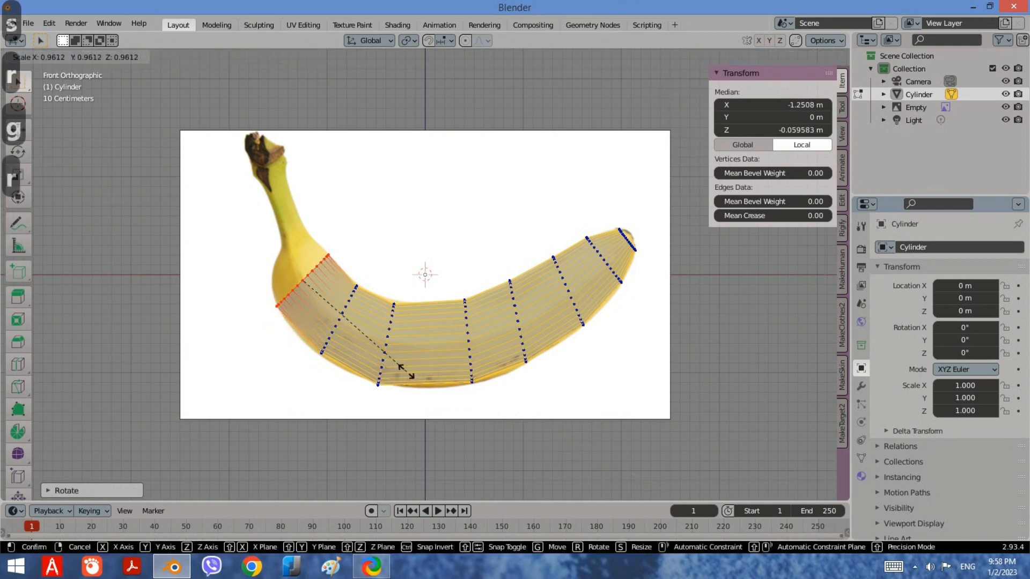
{"action": "left_click", "coordinate": [393, 371]}
Extrude the left end towards the stem at about X -1.36 m, Z 0.24 m, and scale the ring down to the narrowing outline
{"action": "key", "text": "g"}
{"action": "key", "text": "z"}
{"action": "key", "text": "z"}
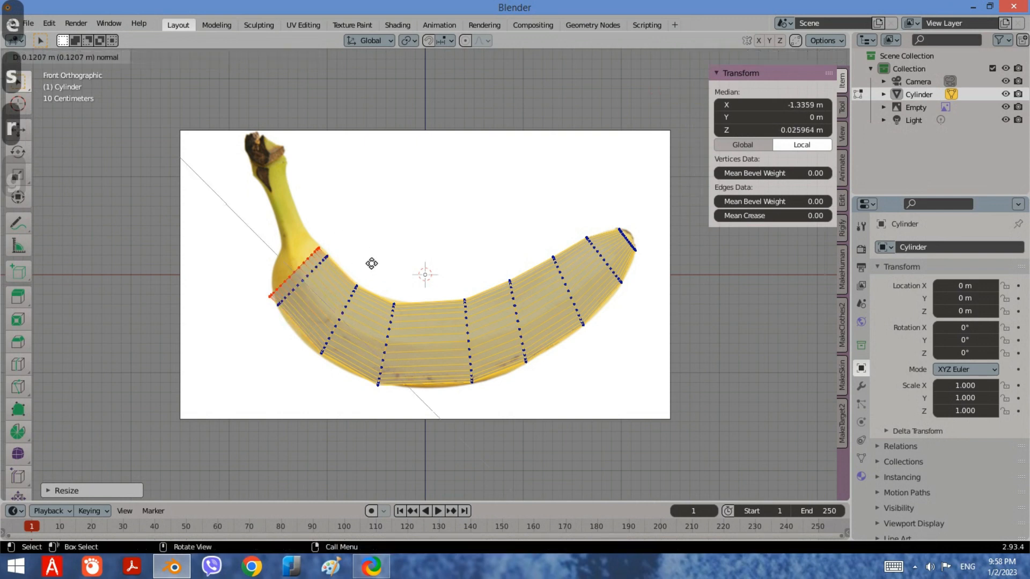
{"action": "left_click", "coordinate": [367, 252]}
{"action": "key", "text": "g"}
{"action": "left_click", "coordinate": [392, 256]}
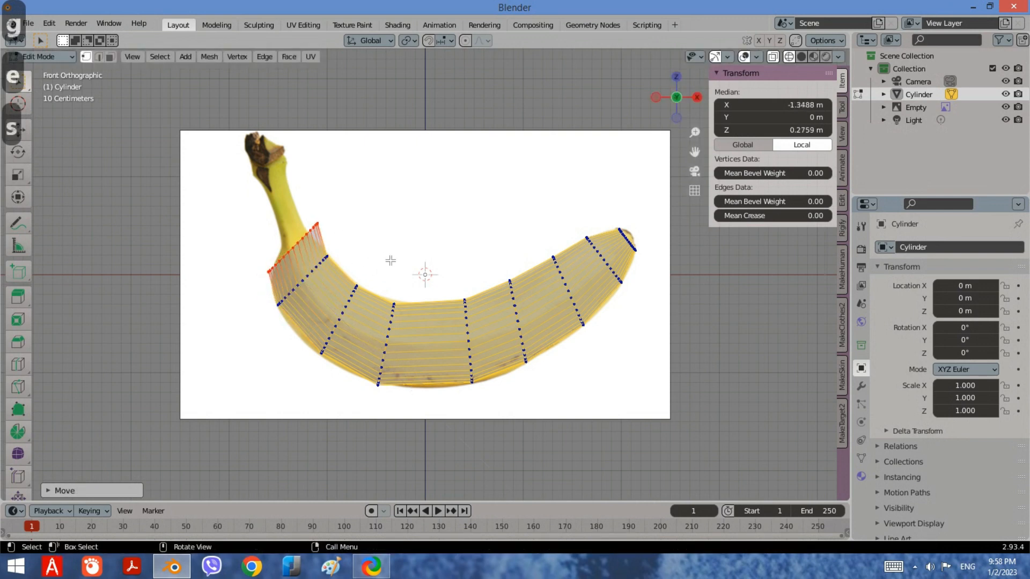
{"action": "key", "text": "s"}
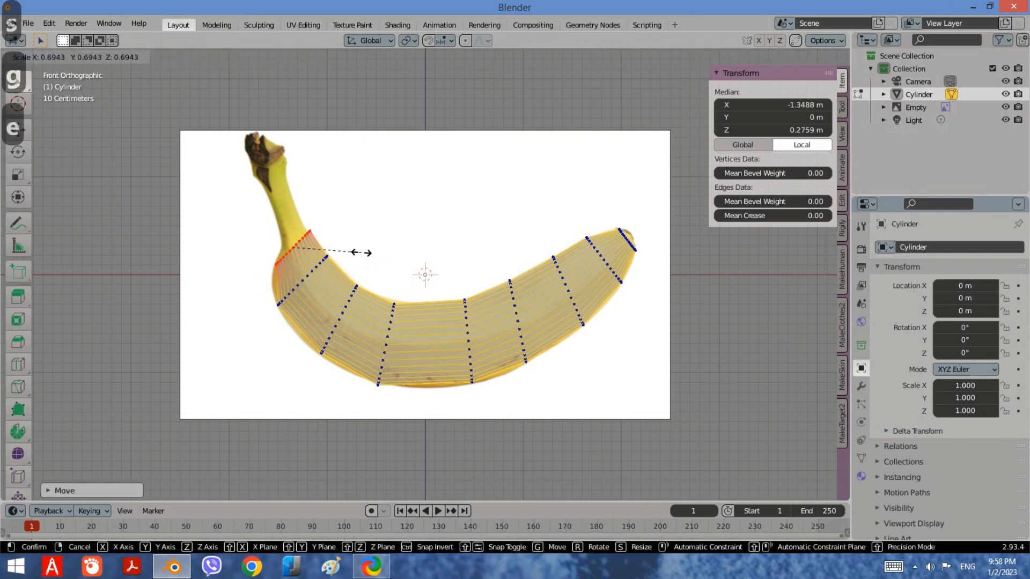
{"action": "left_click", "coordinate": [370, 253]}
{"action": "key", "text": "g"}
{"action": "left_click", "coordinate": [372, 257]}
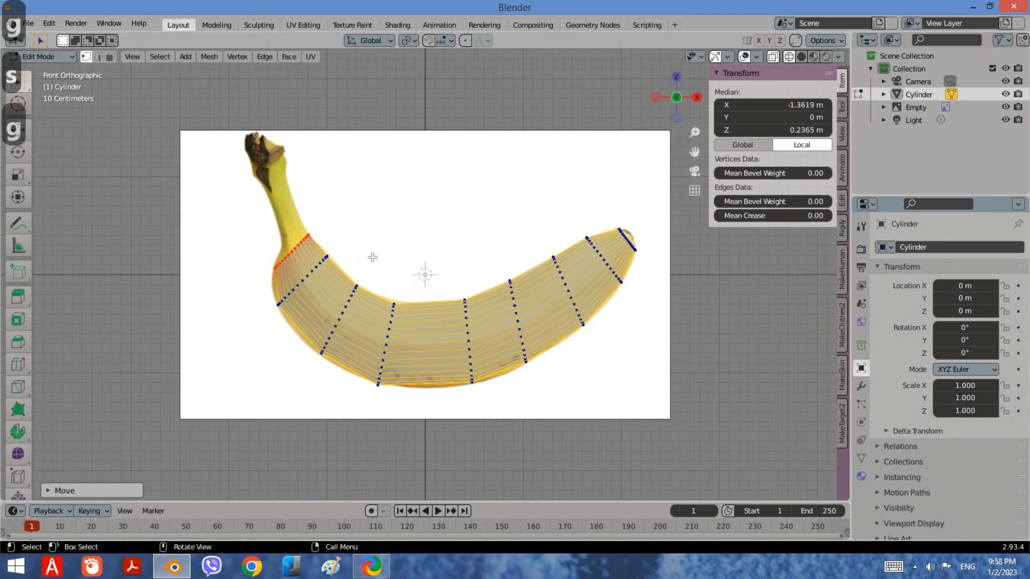
Extrude a ring at the stem's base to about X -1.35 m, Z 0.39 m, tilting and shrinking it to the stem's width
{"action": "key", "text": "e"}
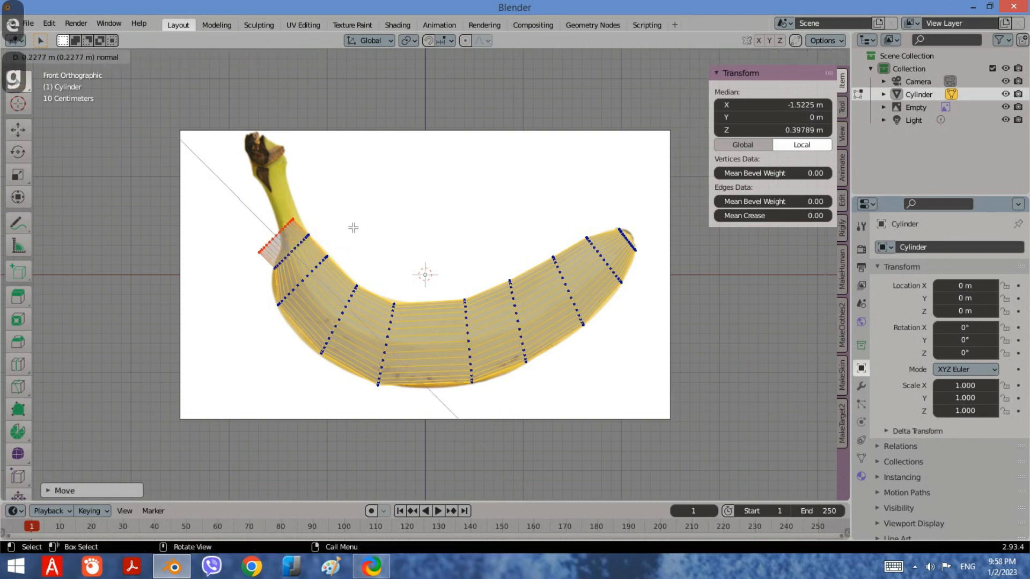
{"action": "left_click", "coordinate": [354, 226]}
{"action": "key", "text": "g"}
{"action": "left_click", "coordinate": [378, 232]}
{"action": "key", "text": "r"}
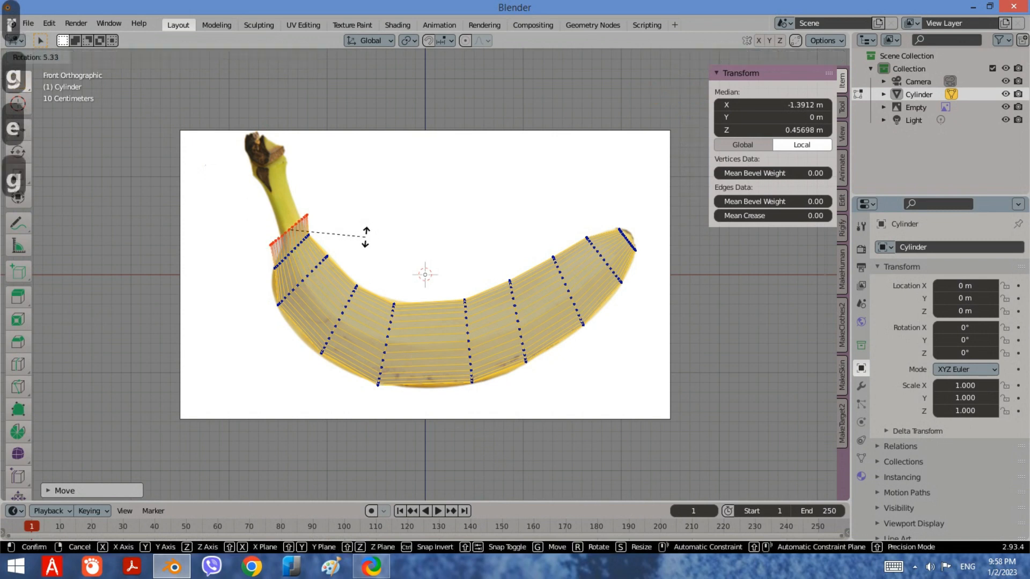
{"action": "left_click", "coordinate": [356, 243]}
{"action": "key", "text": "s"}
{"action": "left_click", "coordinate": [346, 225]}
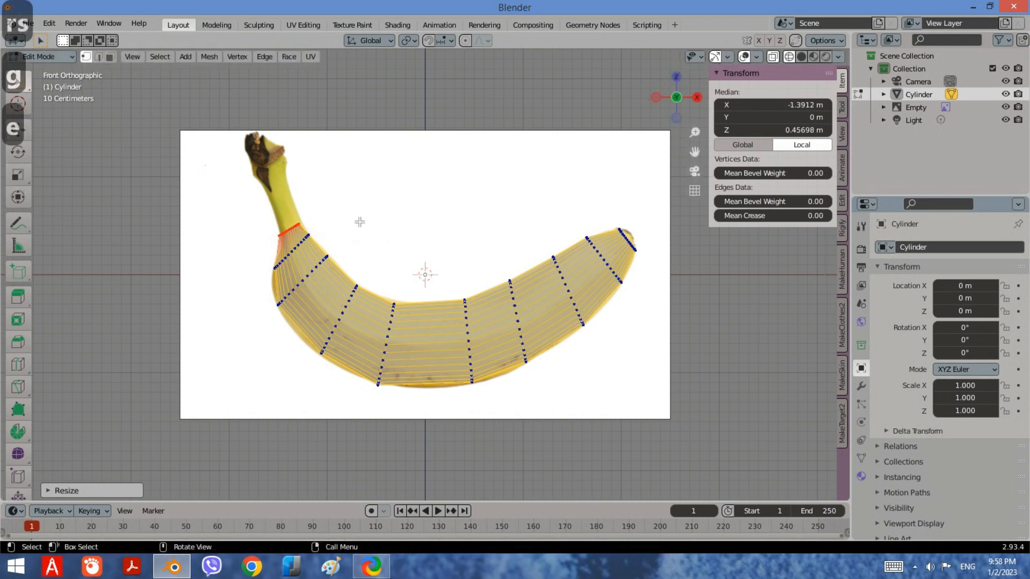
{"action": "key", "text": "g"}
{"action": "left_click", "coordinate": [381, 225]}
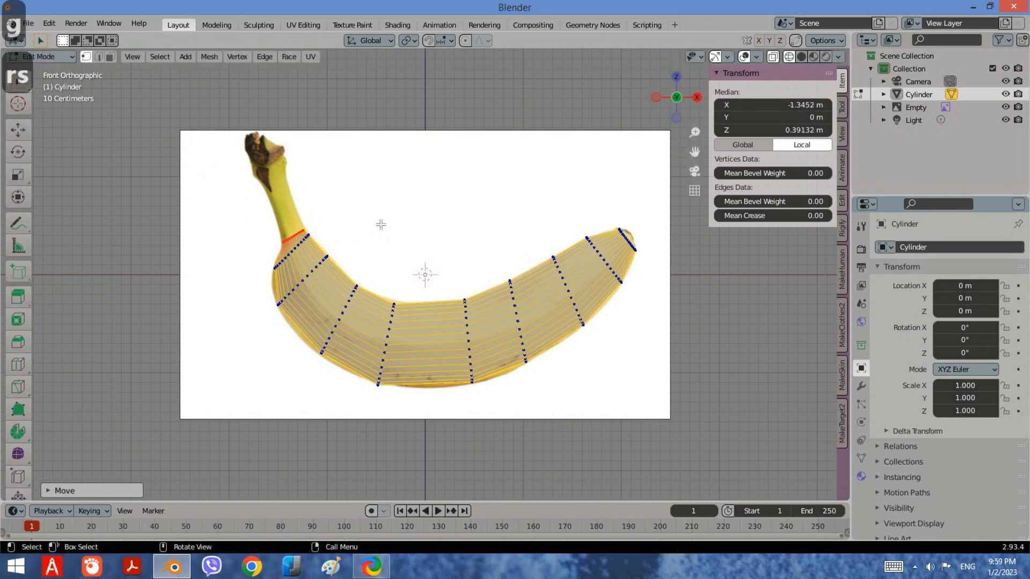
Extrude the stem up to about X -1.53 m, Z 0.93 m, tilting and scaling the end ring to match its width
{"action": "key", "text": "e"}
{"action": "left_click", "coordinate": [353, 175]}
{"action": "key", "text": "g"}
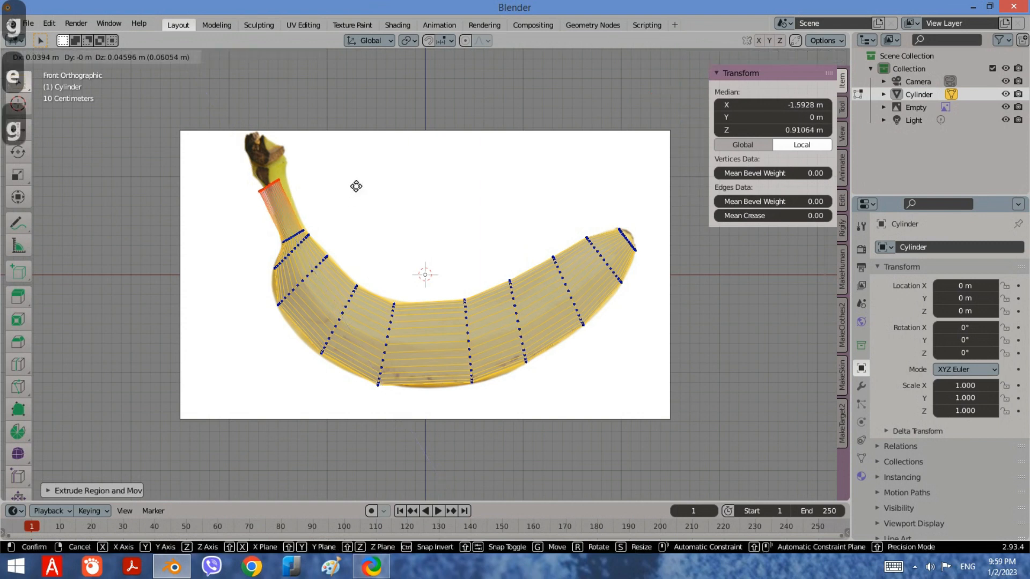
{"action": "left_click", "coordinate": [361, 188]}
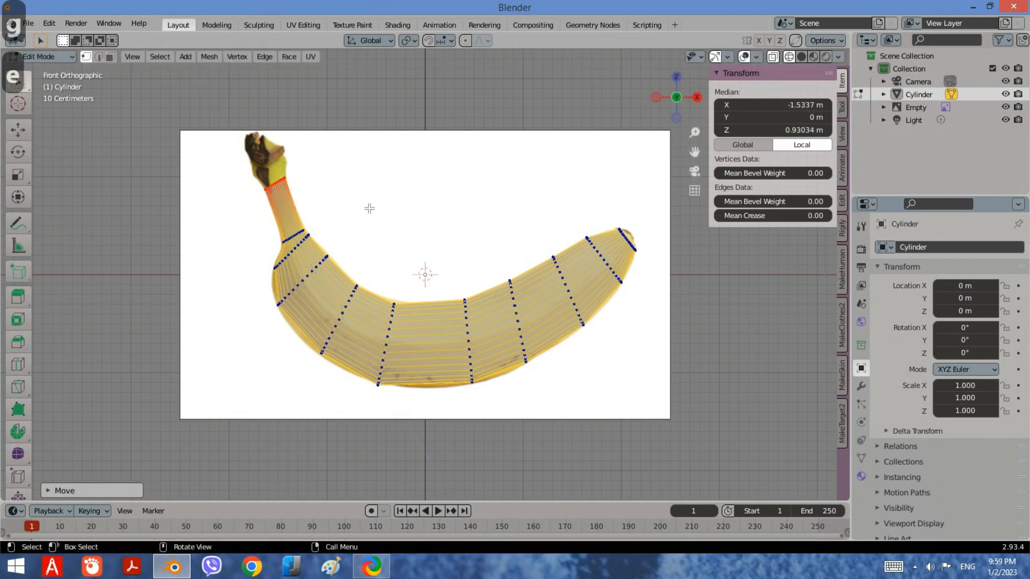
{"action": "key", "text": "r"}
{"action": "left_click", "coordinate": [368, 223]}
{"action": "key", "text": "s"}
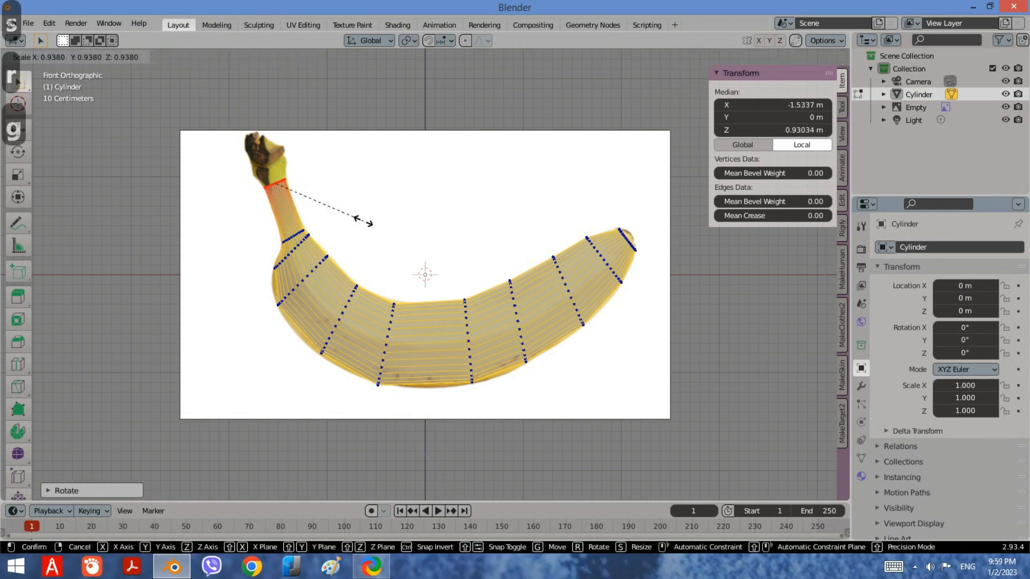
{"action": "left_click", "coordinate": [359, 217]}
Extrude a short section above the stem to about X -1.56 m, Z 1.00 m, and scale the end ring to fit the outline
{"action": "key", "text": "e"}
{"action": "left_click", "coordinate": [364, 222]}
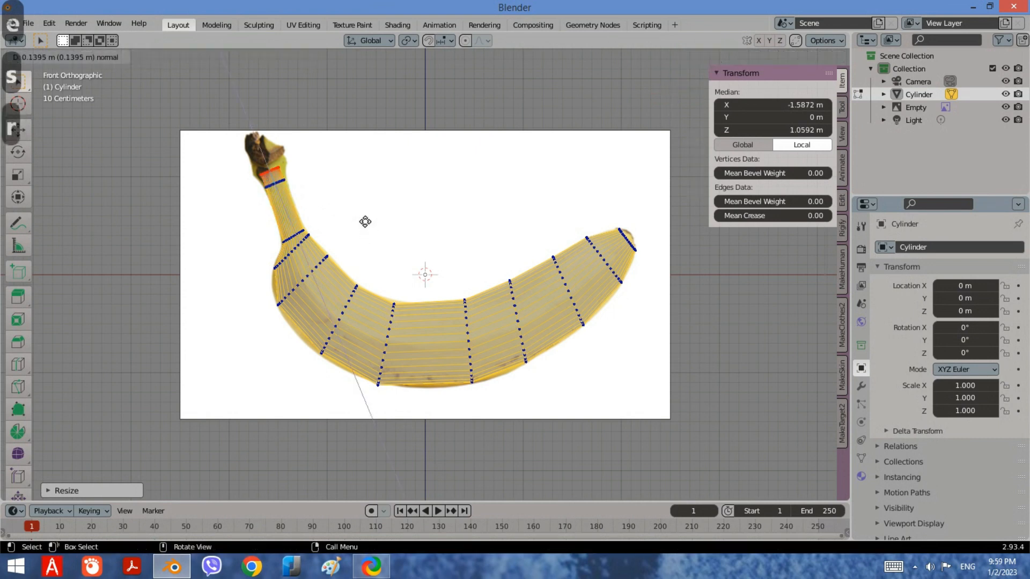
{"action": "left_click", "coordinate": [368, 228]}
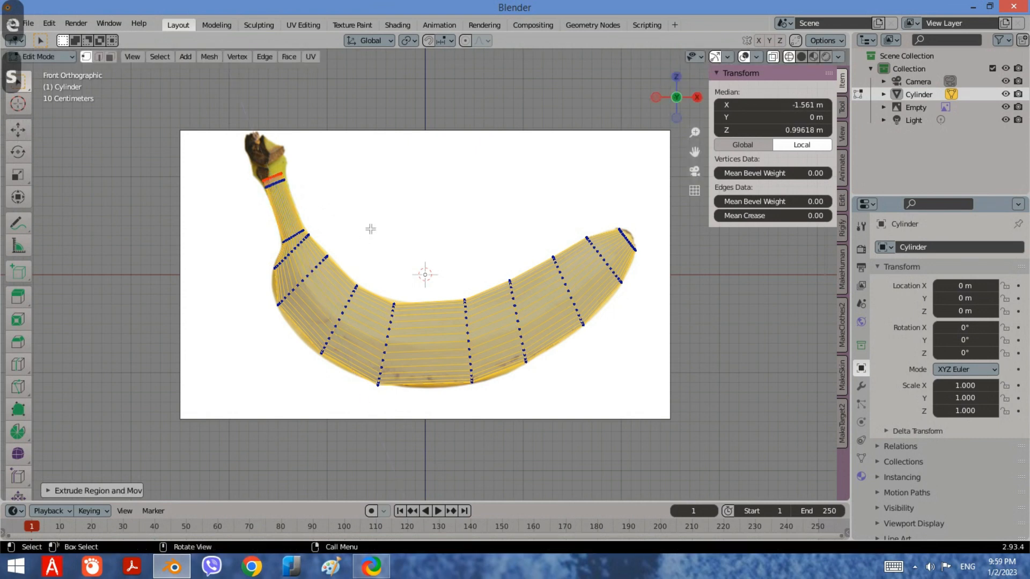
{"action": "key", "text": "s"}
{"action": "left_click", "coordinate": [395, 229]}
Extrude the stem end to about X -1.59 m, Z 1.13 m, enlarging and shifting the ring to match the widening outline
{"action": "key", "text": "e"}
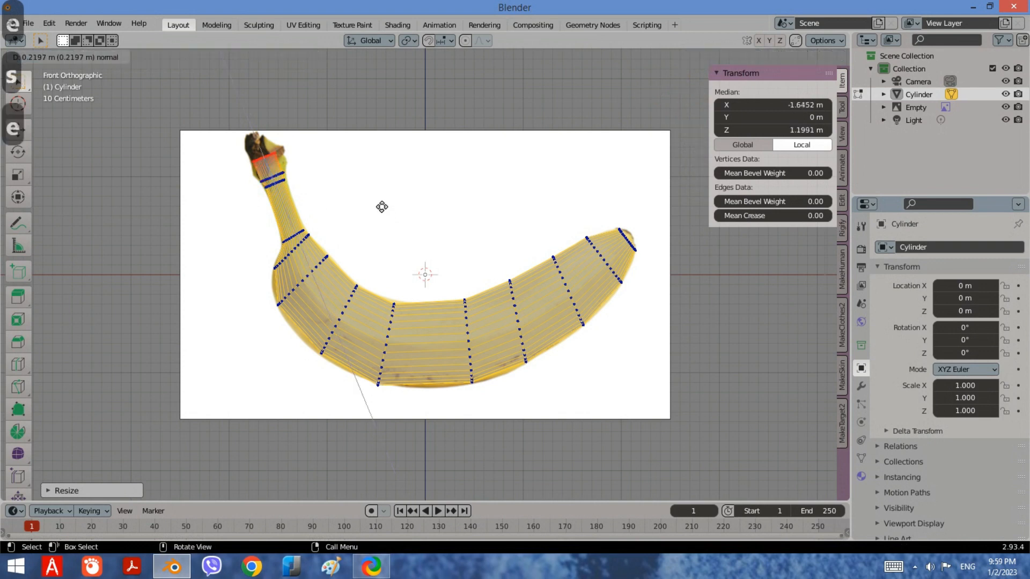
{"action": "left_click", "coordinate": [384, 220]}
{"action": "key", "text": "s"}
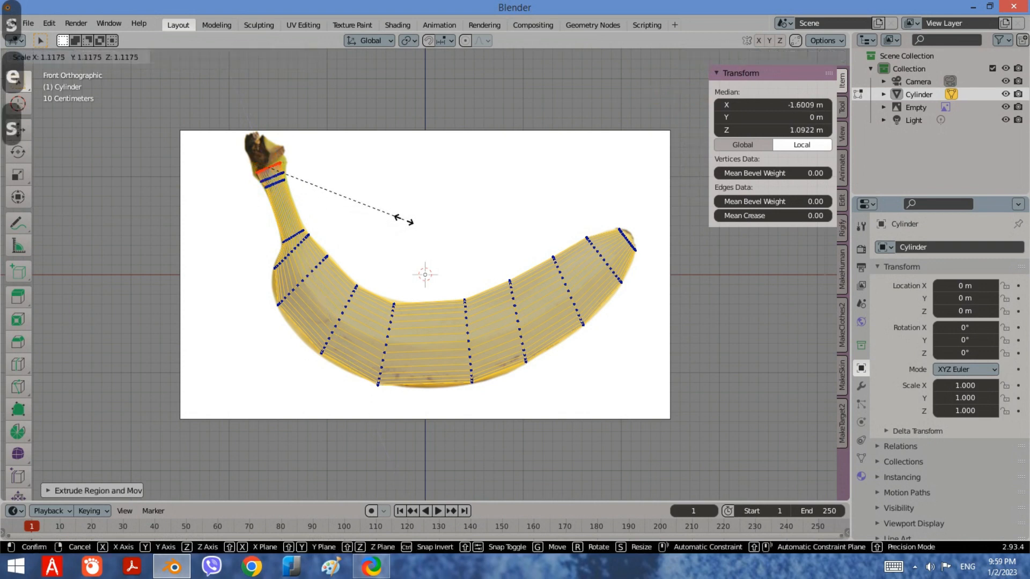
{"action": "left_click", "coordinate": [427, 214]}
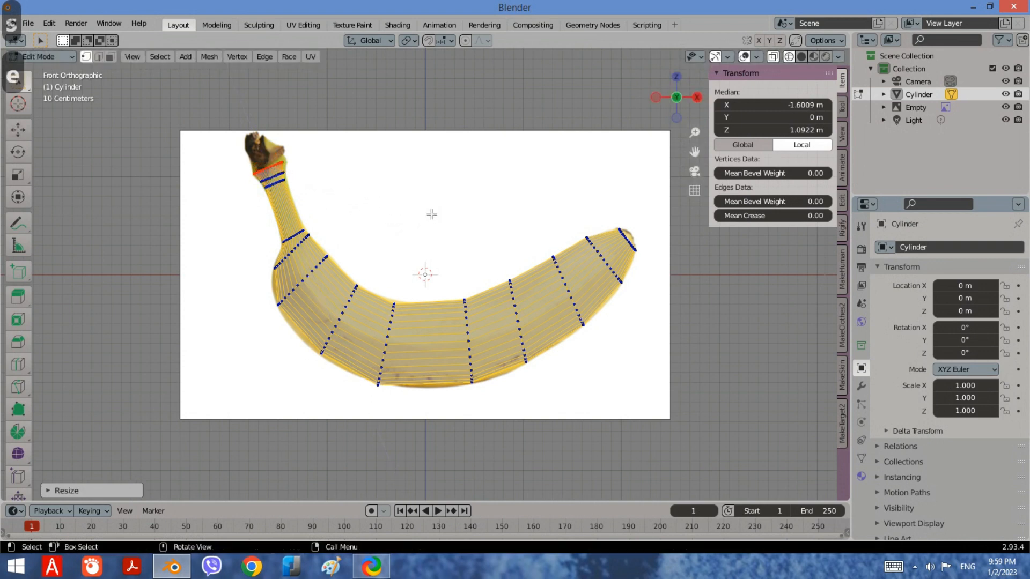
{"action": "key", "text": "g"}
{"action": "left_click", "coordinate": [426, 210]}
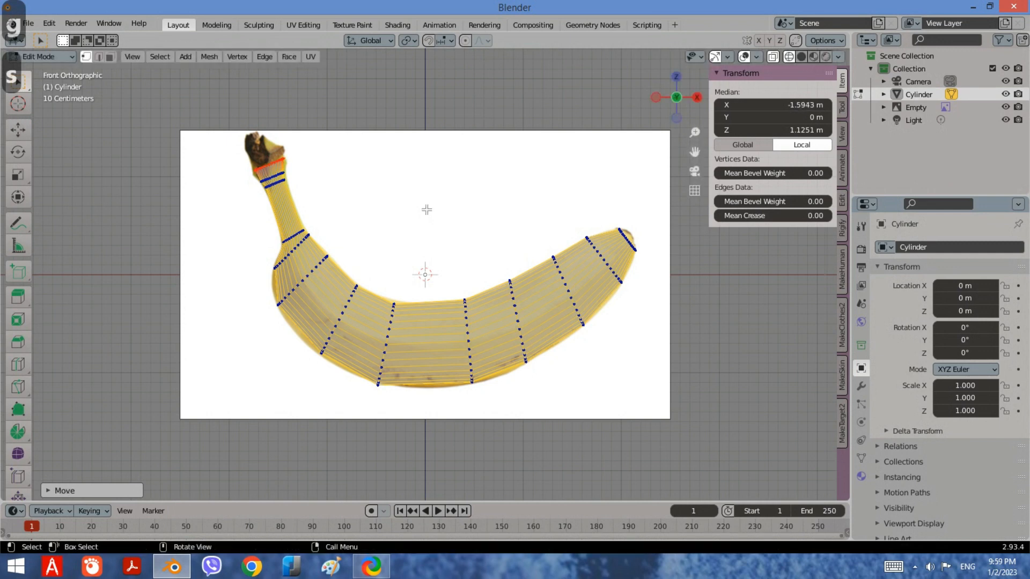
Extrude two closely spaced rings at the stem end, moving them to about X -1.59 m, Z 1.20 m and X -1.60 m, Z 1.24 m
{"action": "key", "text": "e"}
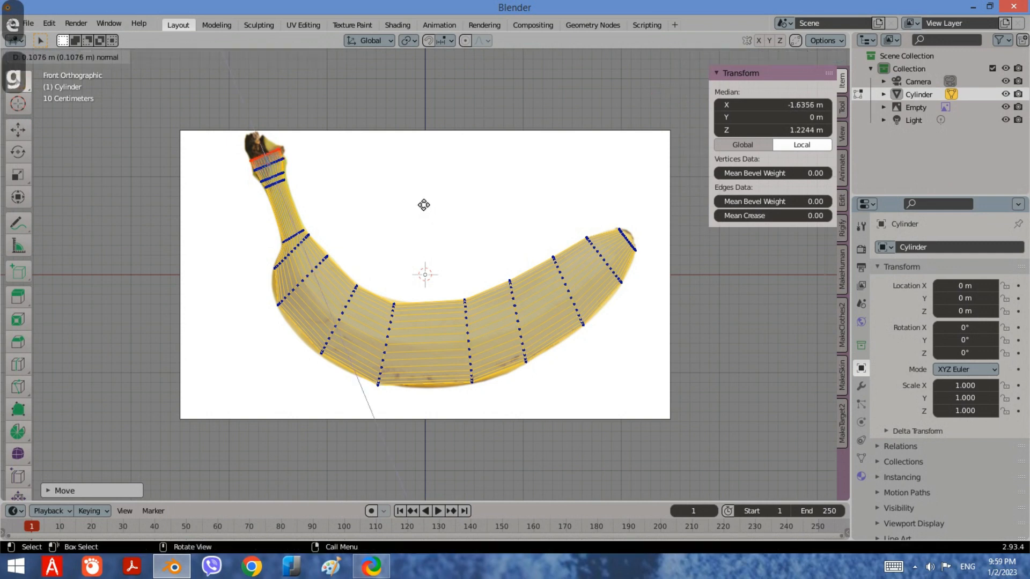
{"action": "left_click", "coordinate": [425, 206]}
{"action": "key", "text": "g"}
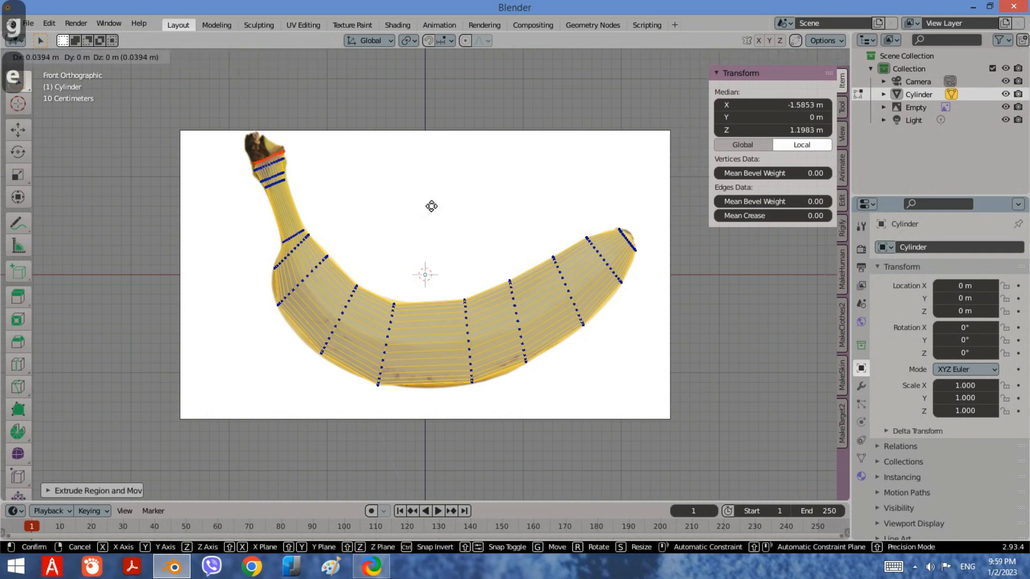
{"action": "left_click", "coordinate": [429, 206]}
{"action": "key", "text": "g"}
{"action": "left_click", "coordinate": [409, 203]}
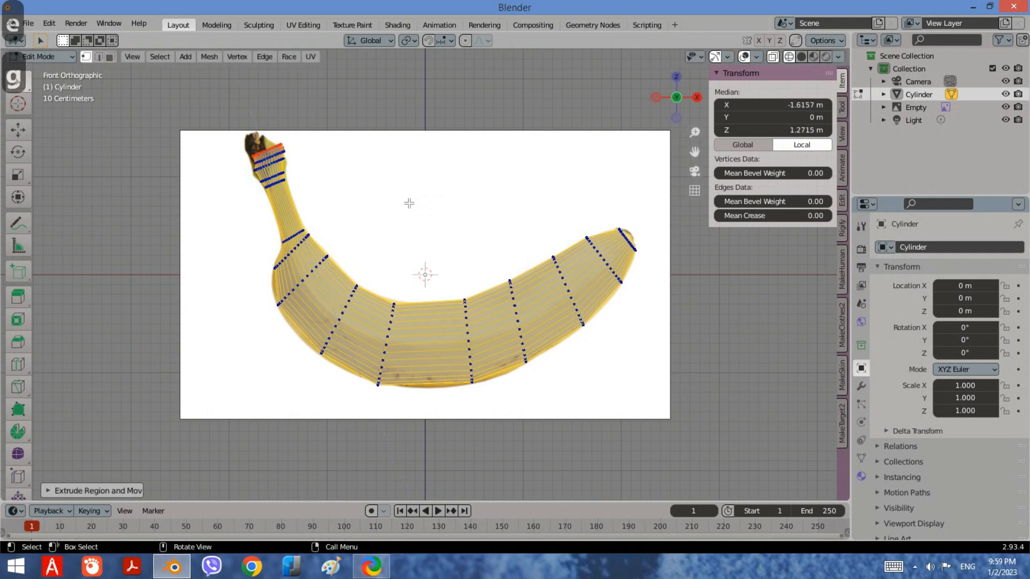
{"action": "key", "text": "g"}
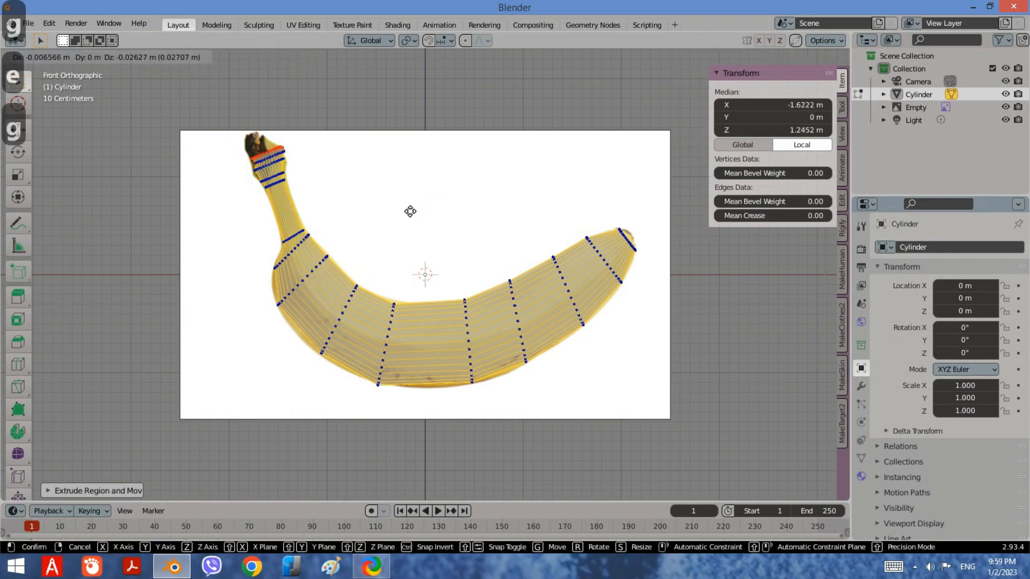
{"action": "left_click", "coordinate": [411, 213]}
Extrude another ring over the dark stem end, moving it to about X -1.71 m, Z 1.31 m and scaling it to the outline
{"action": "key", "text": "e"}
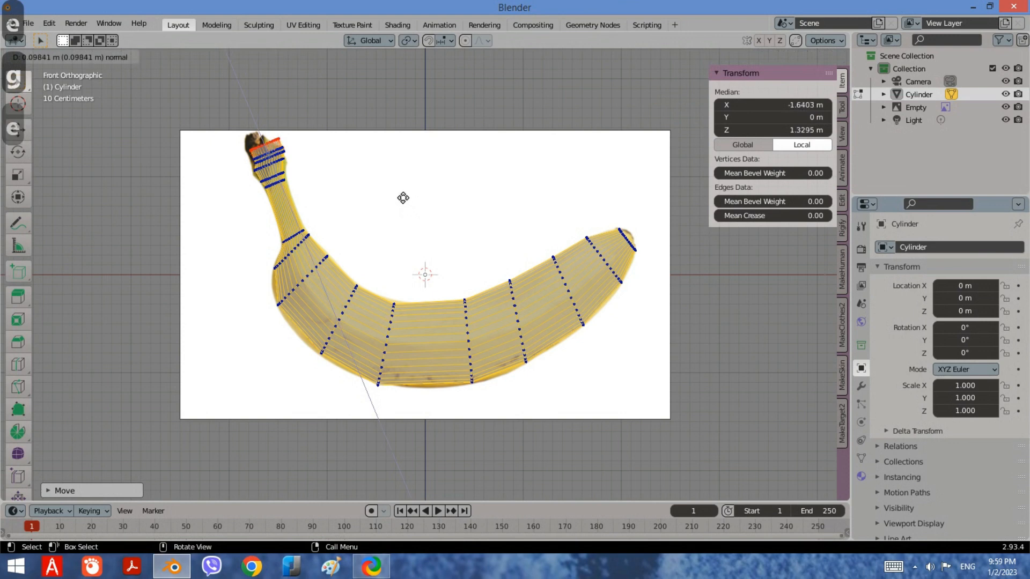
{"action": "left_click", "coordinate": [405, 195]}
{"action": "key", "text": "g"}
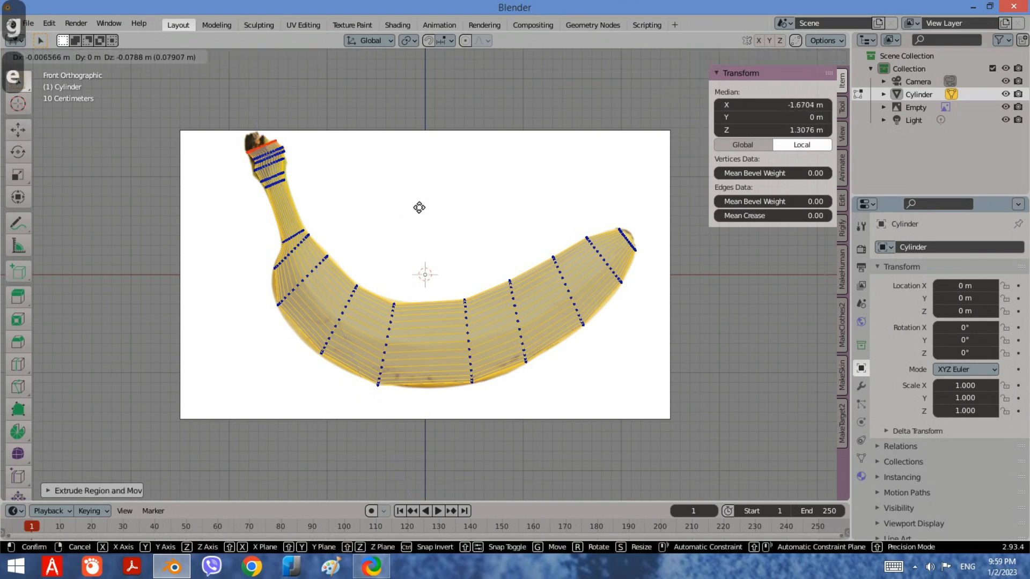
{"action": "left_click", "coordinate": [419, 207]}
{"action": "key", "text": "s"}
{"action": "left_click", "coordinate": [418, 210]}
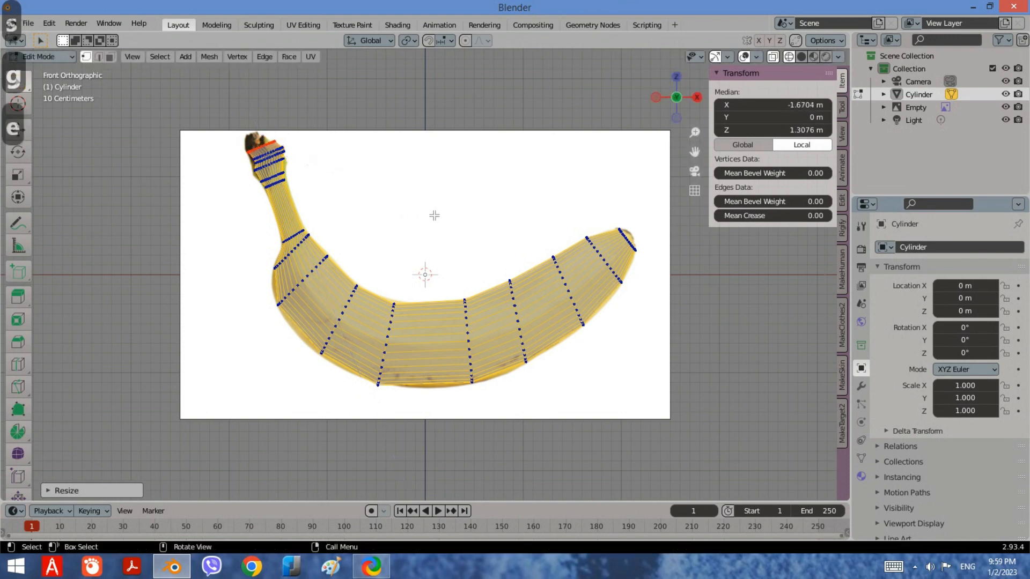
{"action": "key", "text": "g"}
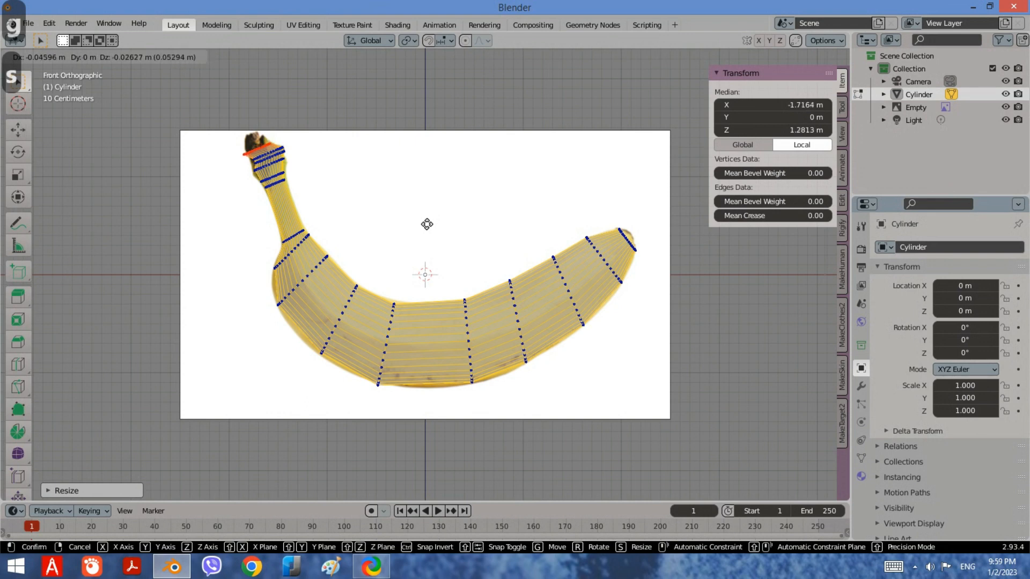
{"action": "left_click", "coordinate": [428, 220]}
{"action": "key", "text": "s"}
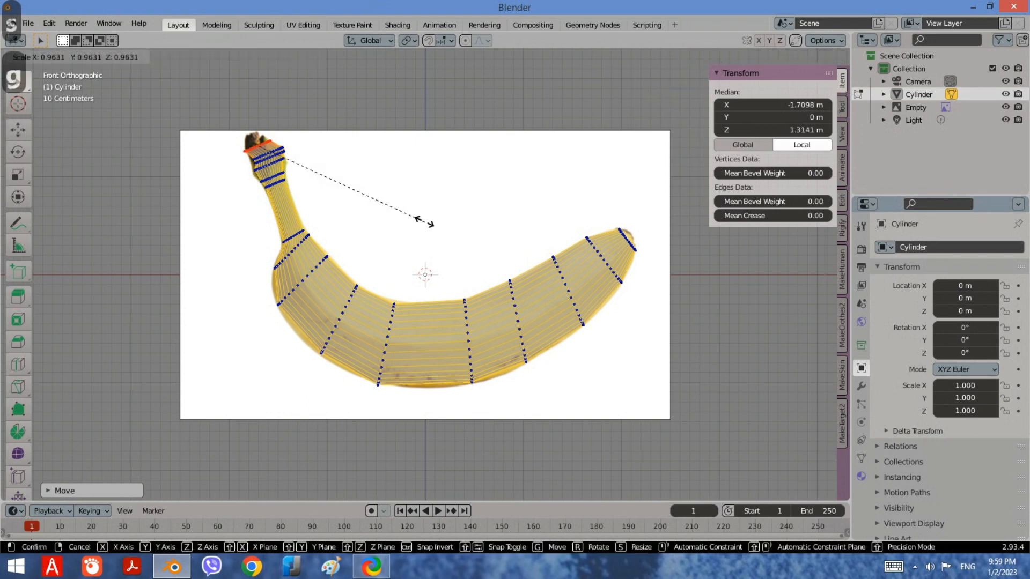
{"action": "left_click", "coordinate": [418, 213]}
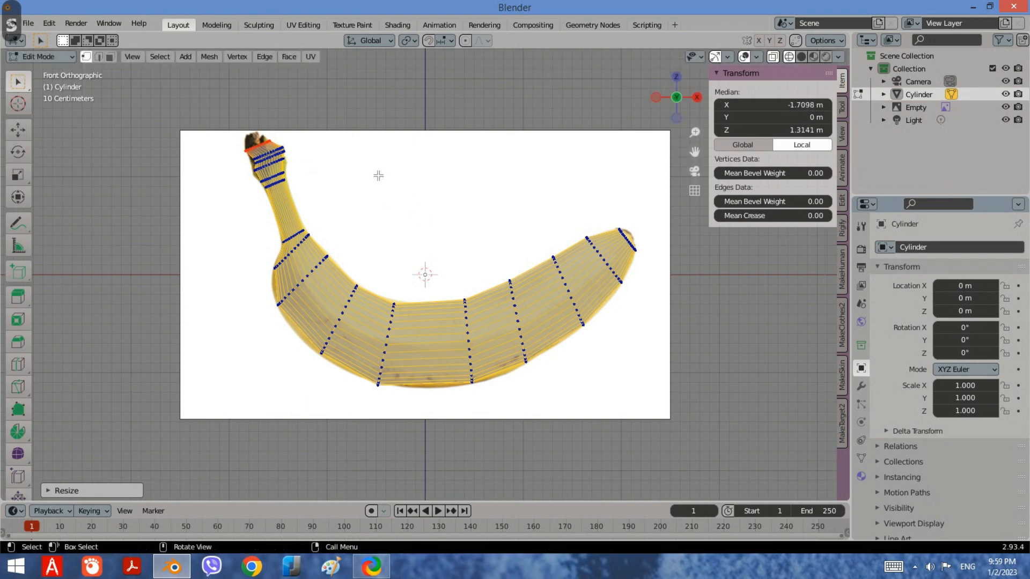
Extrude the last ring of the stem, shrink it to about 0.7, and place it at about X -1.74 m, Z 1.35 m
{"action": "key", "text": "e"}
{"action": "right_click", "coordinate": [405, 191]}
{"action": "key", "text": "s"}
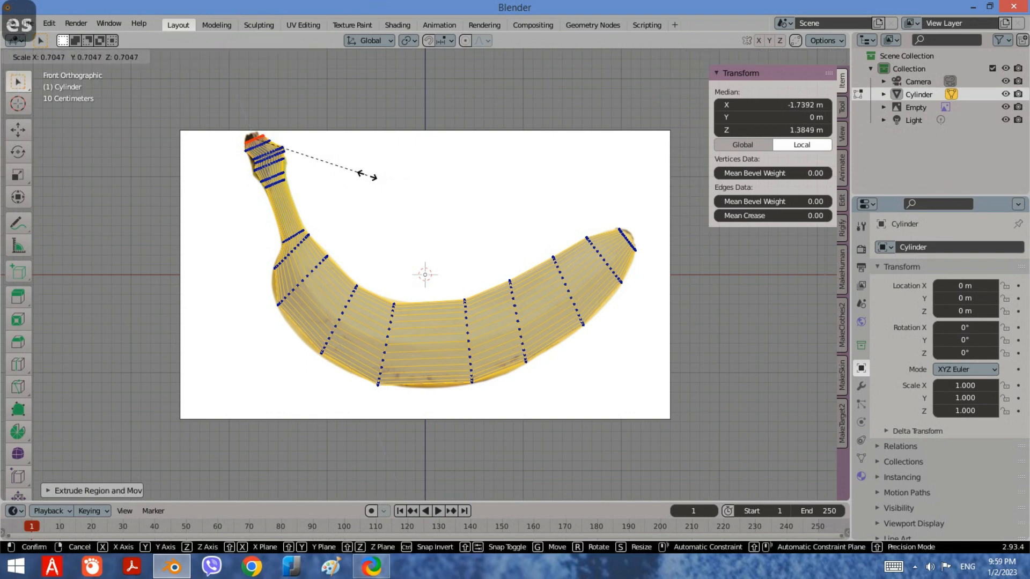
{"action": "left_click", "coordinate": [354, 174]}
{"action": "key", "text": "g"}
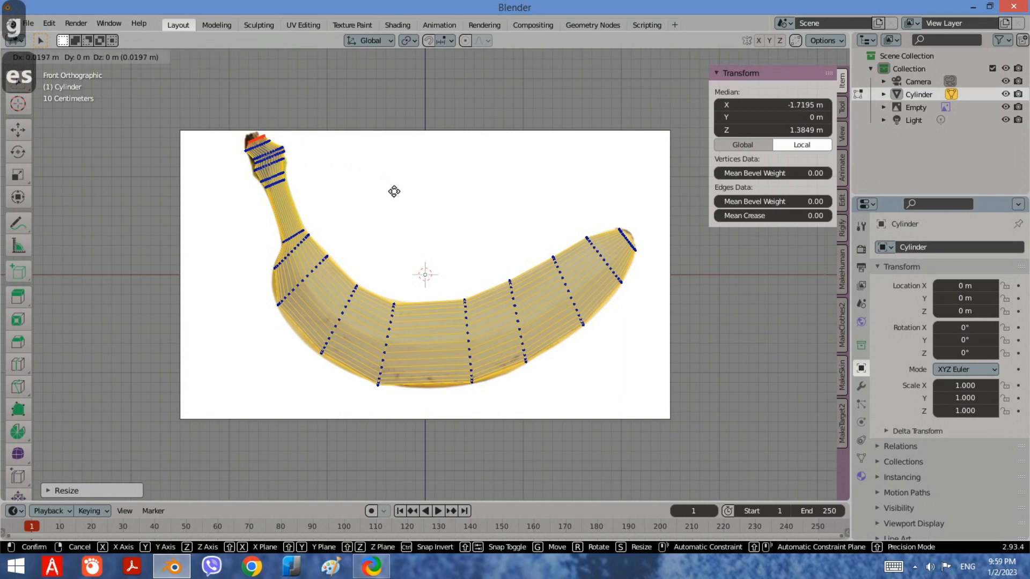
{"action": "left_click", "coordinate": [391, 193]}
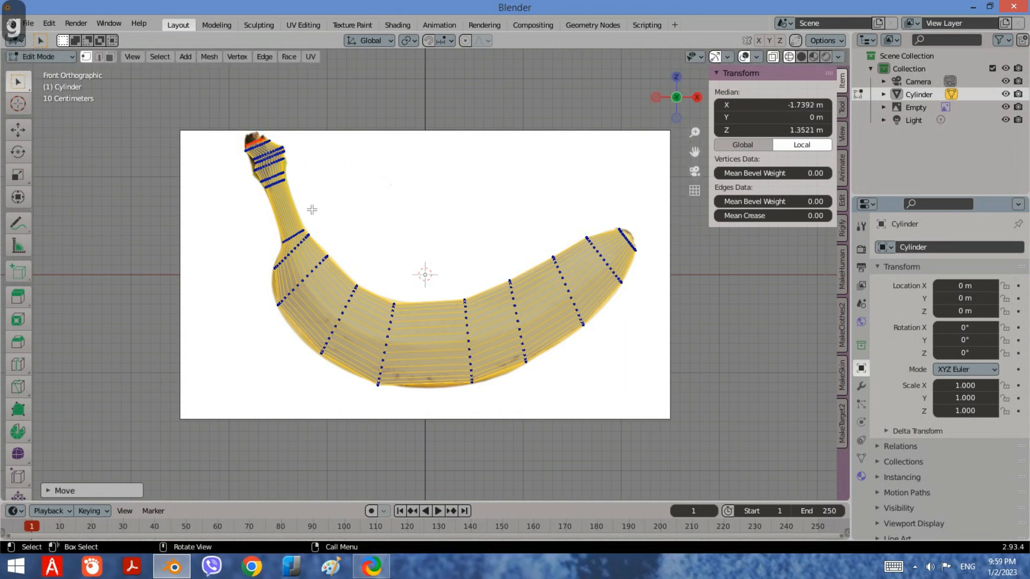
Select the five rings around the stem's thickened upper part and scale them together to fit the outline
{"action": "scroll", "coordinate": [252, 140], "scroll_direction": "up", "scroll_amount": 1}
{"action": "scroll", "coordinate": [318, 253], "scroll_direction": "down", "scroll_amount": 1}
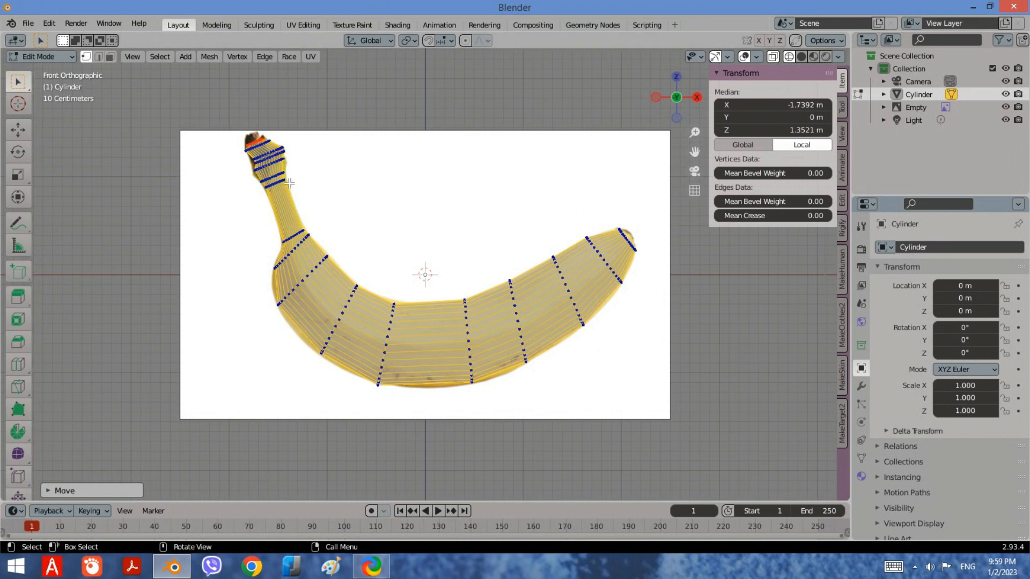
{"action": "left_click_drag", "start_coordinate": [316, 201], "coordinate": [238, 148]}
{"action": "left_click_drag", "start_coordinate": [243, 152], "coordinate": [243, 159]}
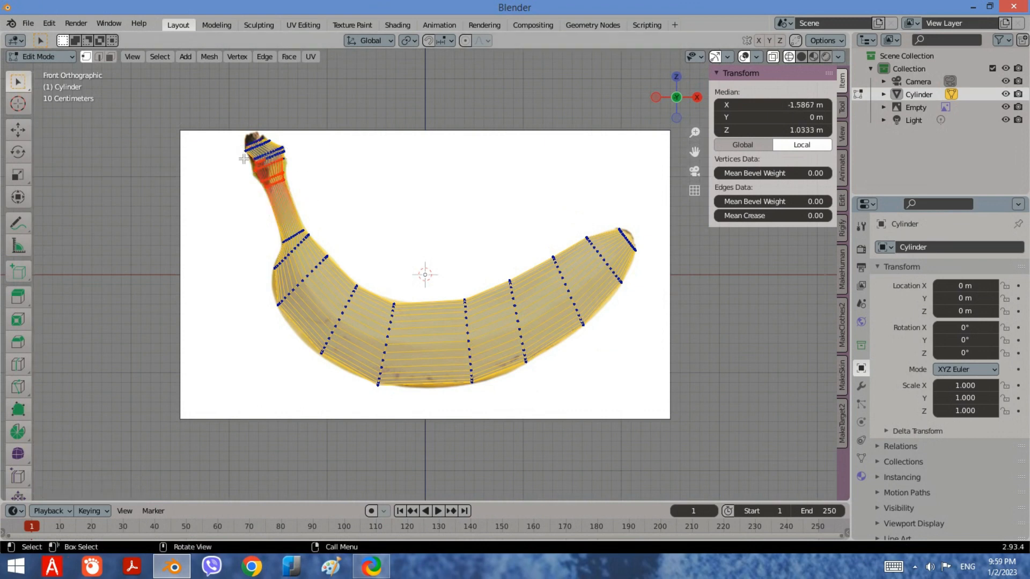
{"action": "left_click_drag", "start_coordinate": [319, 181], "coordinate": [263, 143], "text": "shift"}
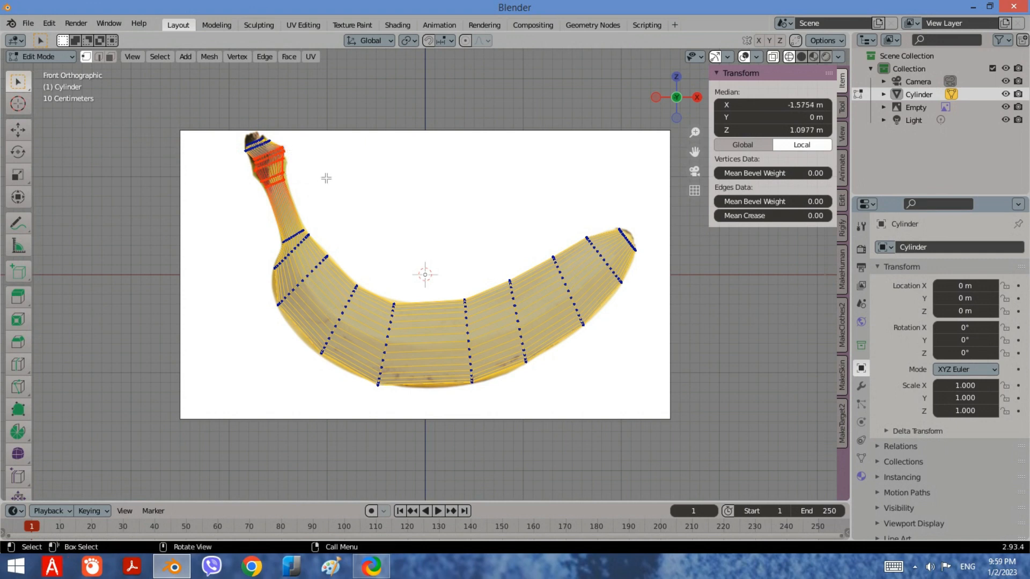
{"action": "key", "text": "g"}
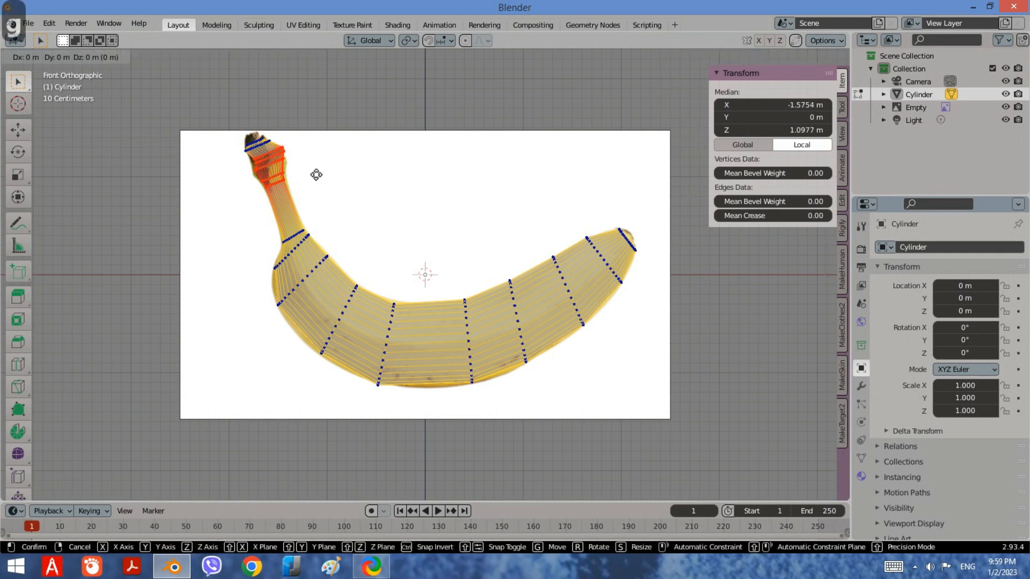
{"action": "key", "text": "s"}
{"action": "left_click", "coordinate": [317, 185]}
Add a single loop cut across the middle segment of the banana and return to the selection tool
{"action": "scroll", "coordinate": [249, 200], "scroll_direction": "down", "scroll_amount": 2}
{"action": "scroll", "coordinate": [453, 345], "scroll_direction": "up", "scroll_amount": 1}
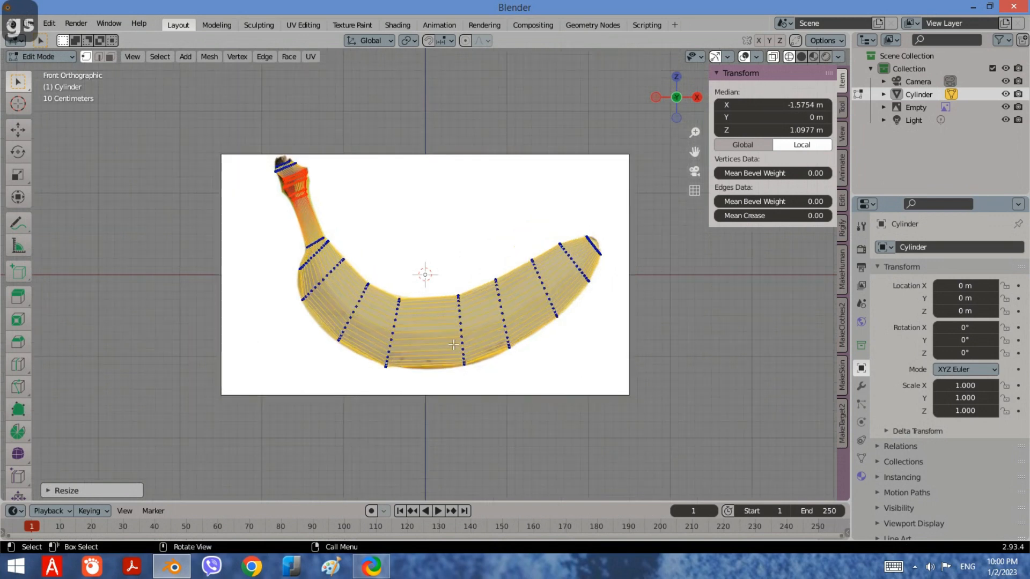
{"action": "left_click", "coordinate": [18, 366]}
{"action": "left_click", "coordinate": [445, 381]}
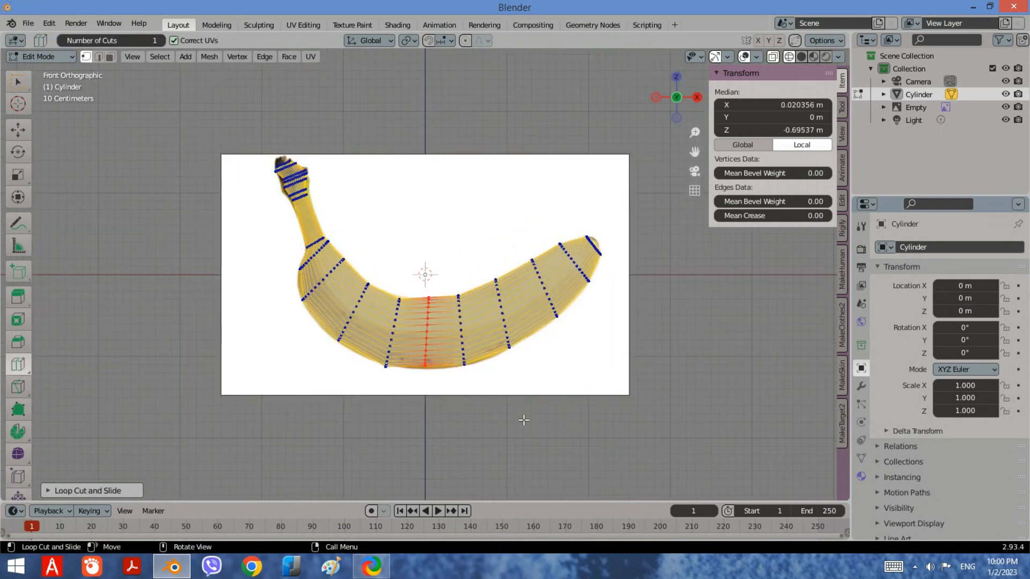
{"action": "key", "text": "w"}
Move the middle edge loop to about X 0.04 m, Z -0.73 m and scale it to match the banana's outline
{"action": "scroll", "coordinate": [474, 382], "scroll_direction": "up", "scroll_amount": 1}
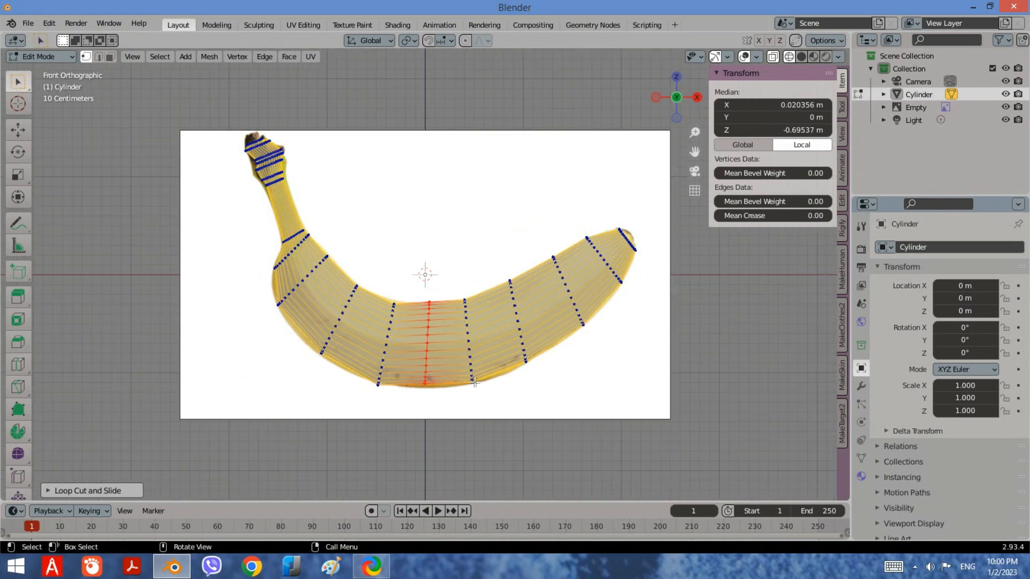
{"action": "scroll", "coordinate": [474, 382], "scroll_direction": "up", "scroll_amount": 1}
{"action": "key", "text": "g"}
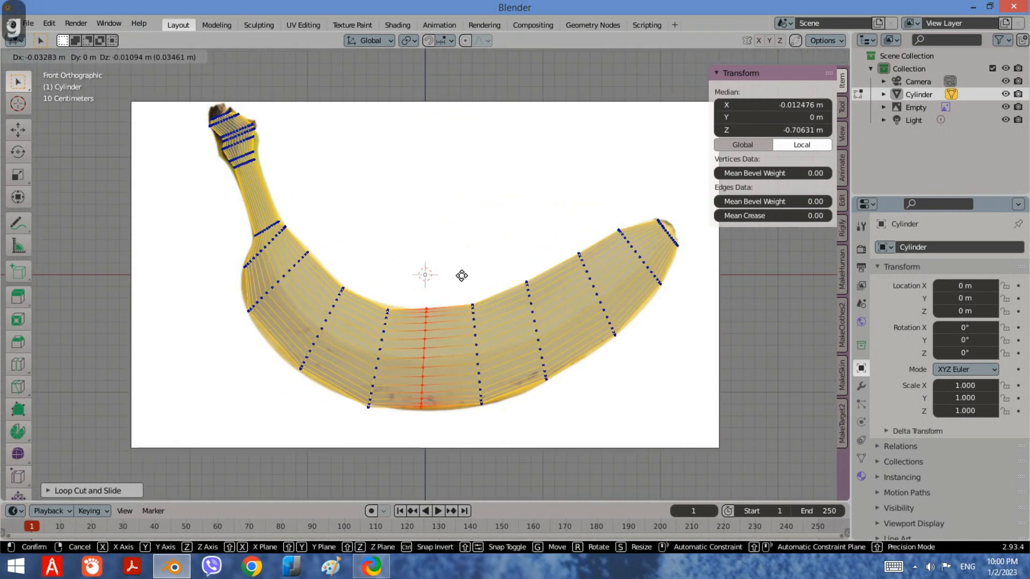
{"action": "left_click", "coordinate": [467, 277]}
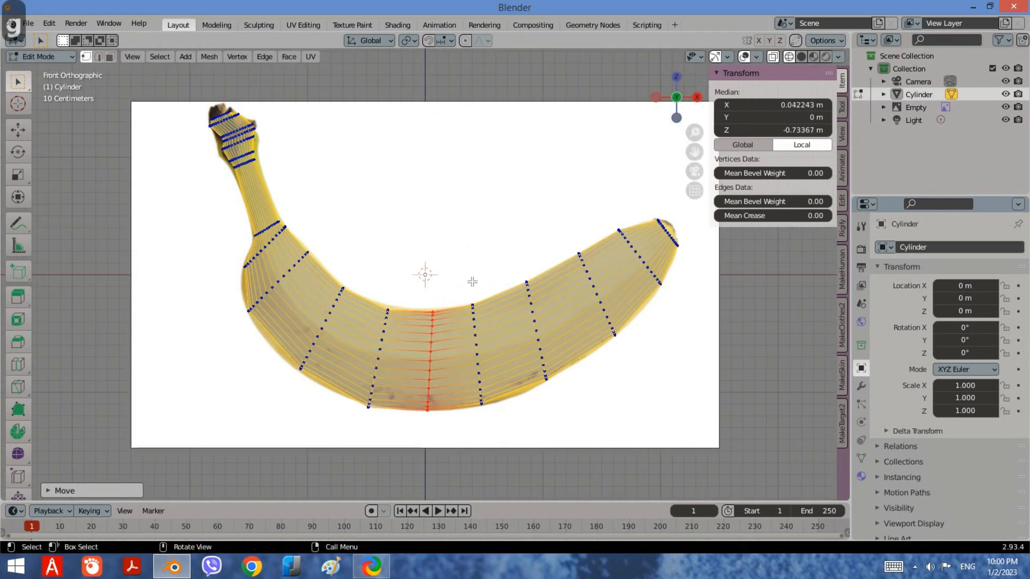
{"action": "key", "text": "s"}
{"action": "left_click", "coordinate": [459, 277]}
{"action": "scroll", "coordinate": [459, 276], "scroll_direction": "down", "scroll_amount": 3}
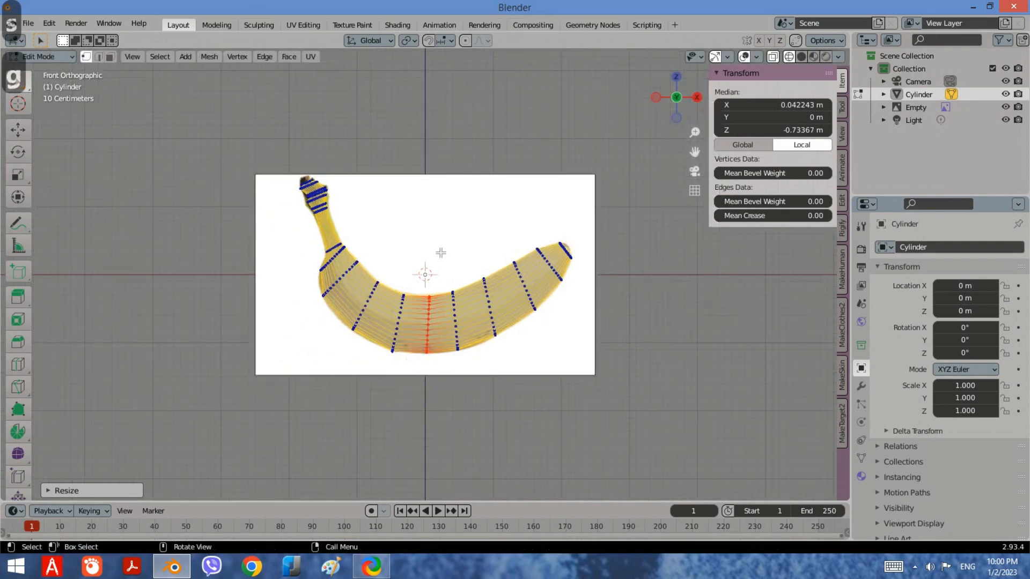
{"action": "scroll", "coordinate": [523, 286], "scroll_direction": "down", "scroll_amount": 2}
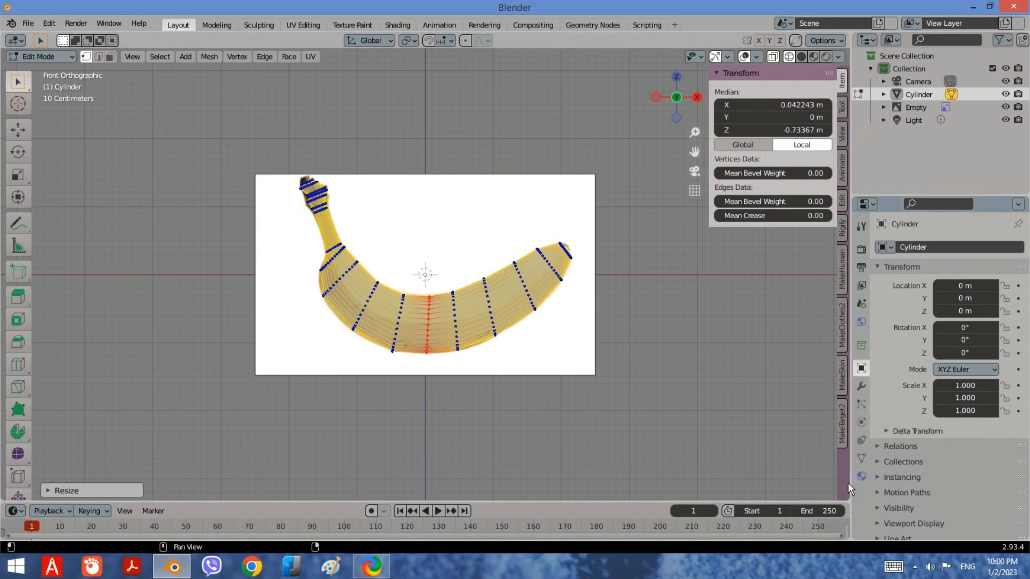
Create a new material for the cylinder and name it banana
{"action": "left_click", "coordinate": [861, 477]}
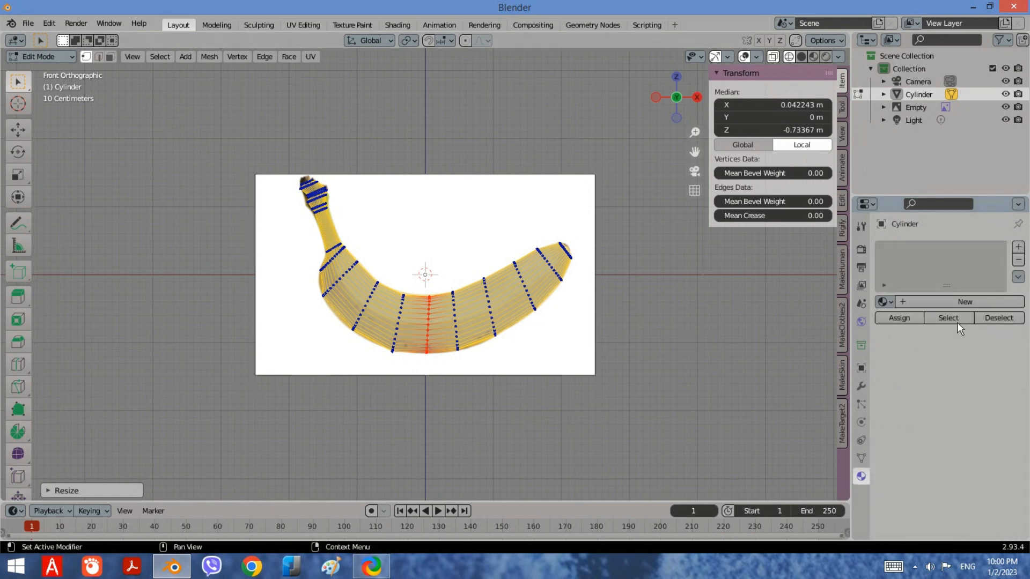
{"action": "left_click", "coordinate": [953, 303]}
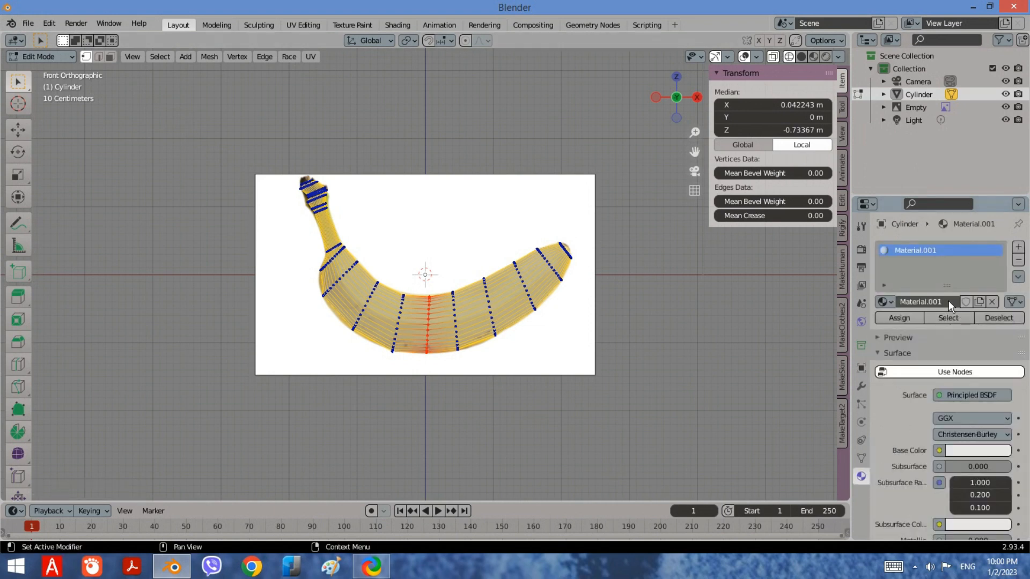
{"action": "left_click", "coordinate": [949, 304]}
{"action": "type", "text": "banana"}
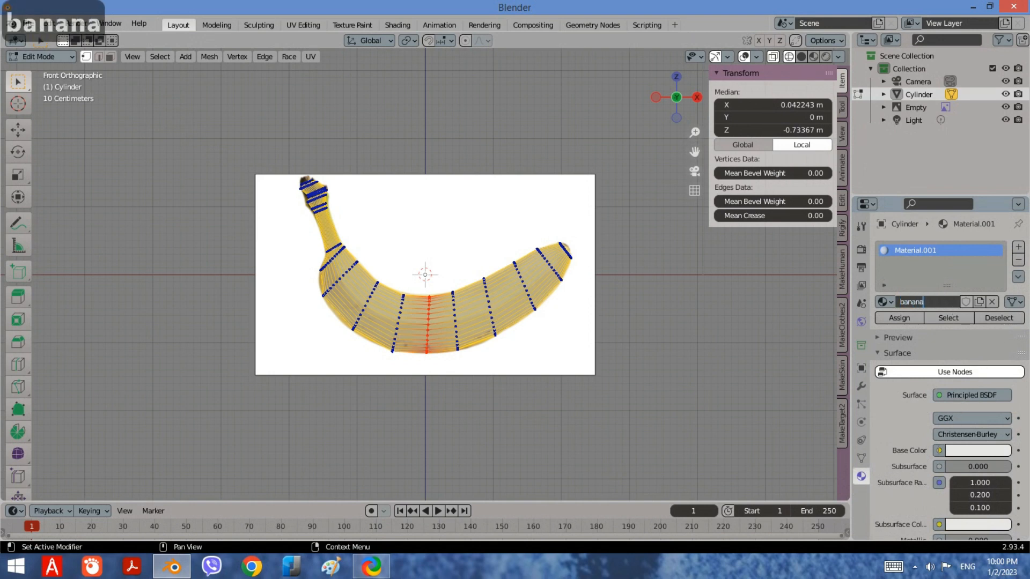
Assign an Image Texture to the banana material's Base Color
{"action": "left_click", "coordinate": [940, 452]}
{"action": "left_click", "coordinate": [939, 451]}
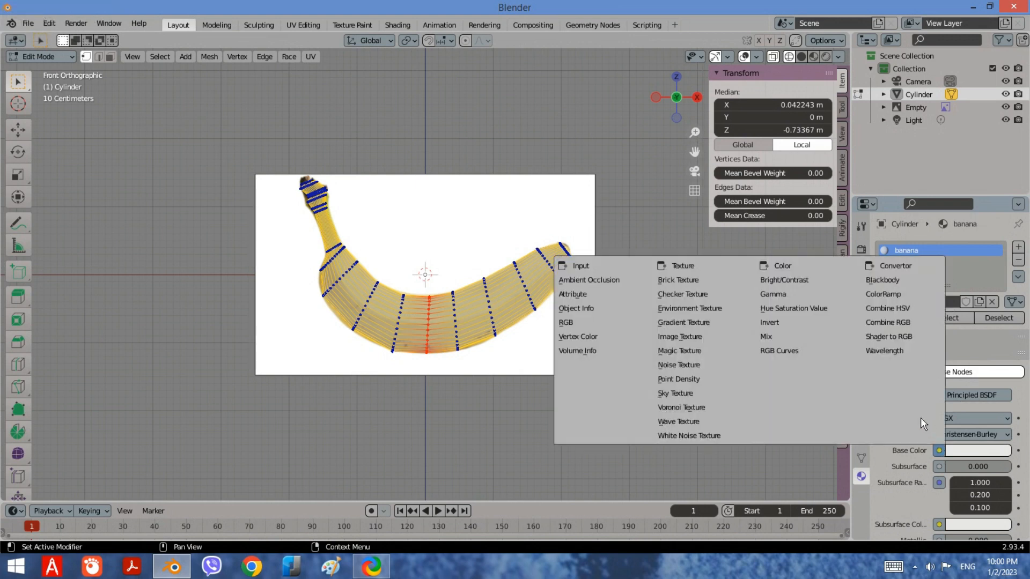
{"action": "left_click", "coordinate": [712, 343]}
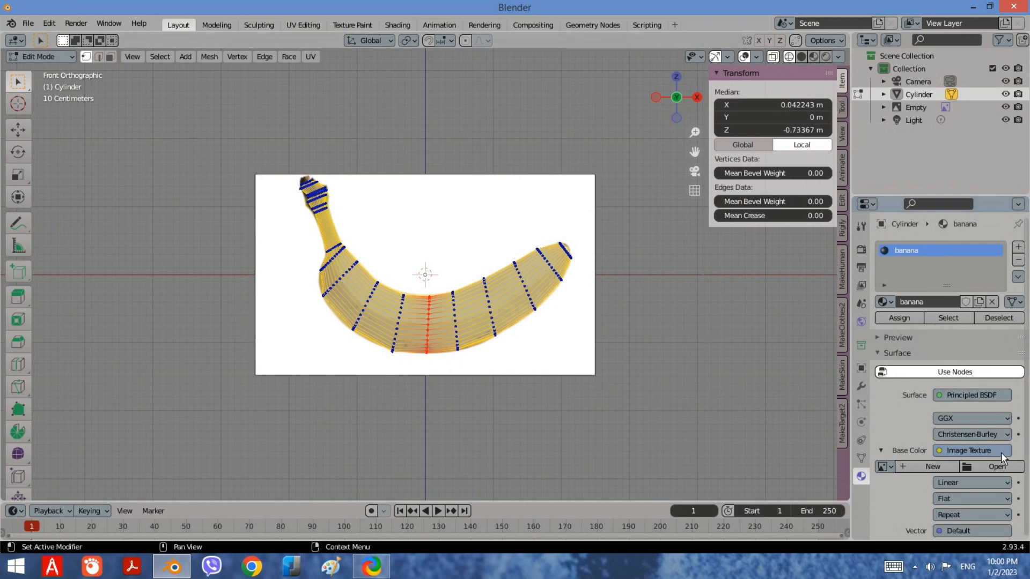
Try to load an image from the banana folder into the Base Color texture
{"action": "left_click", "coordinate": [993, 467]}
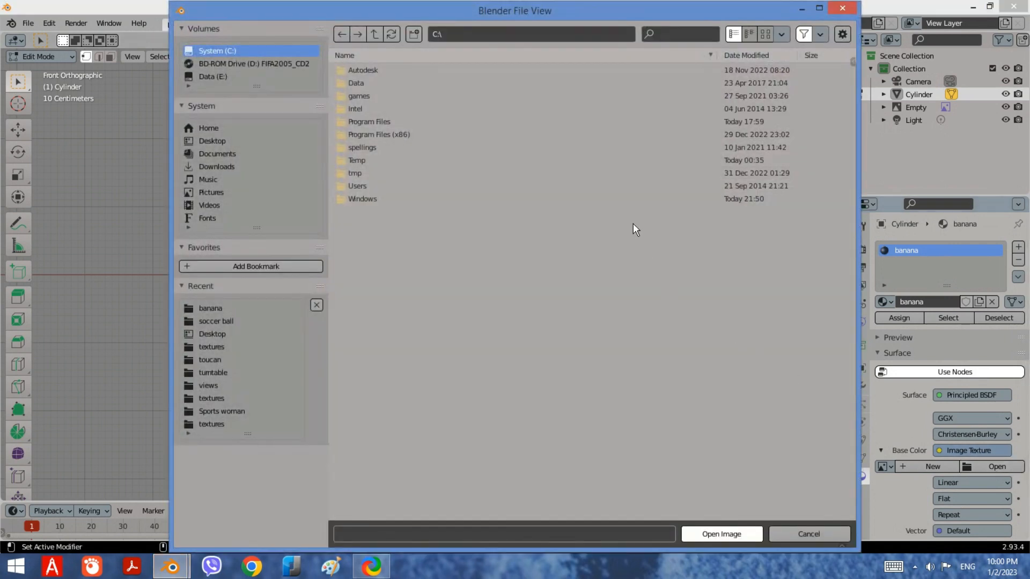
{"action": "left_click", "coordinate": [220, 154]}
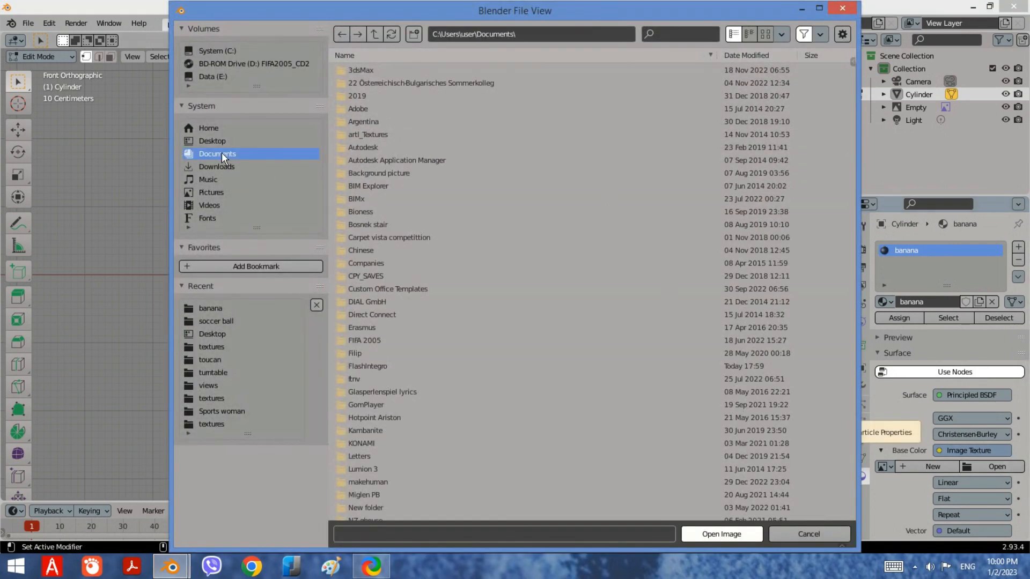
{"action": "left_click", "coordinate": [209, 309]}
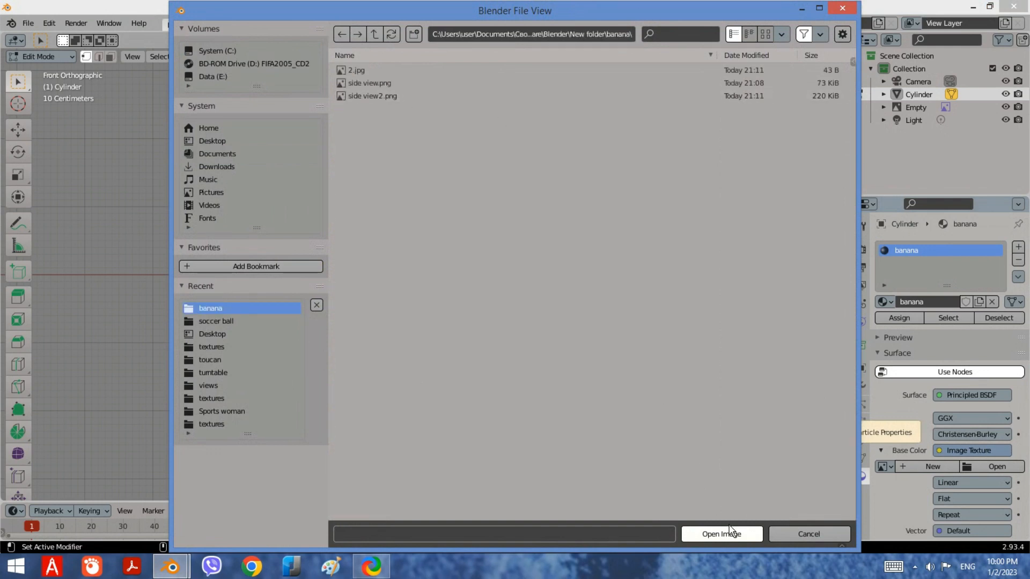
{"action": "left_click", "coordinate": [729, 535]}
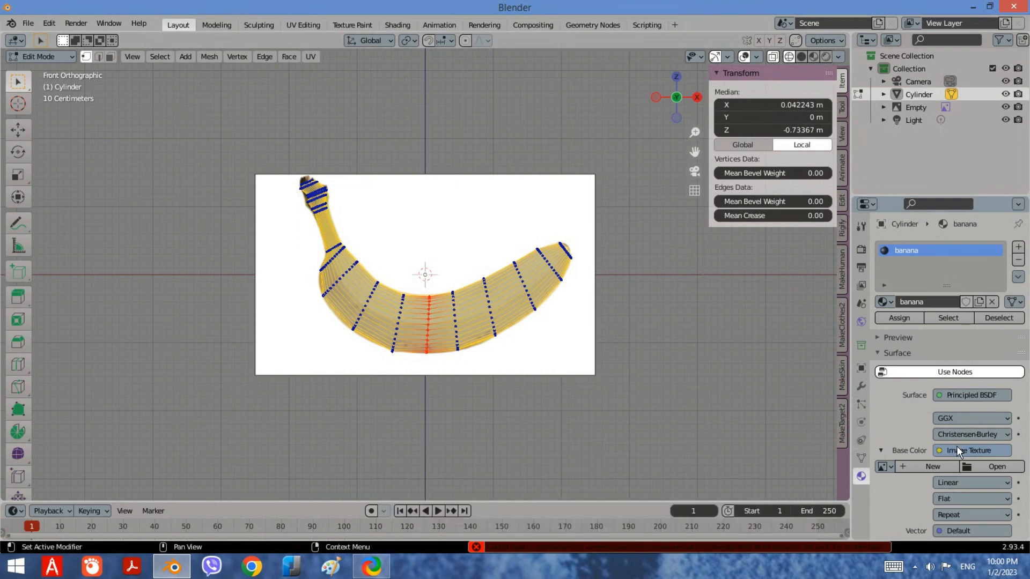
{"action": "scroll", "coordinate": [930, 431], "scroll_direction": "down", "scroll_amount": 1}
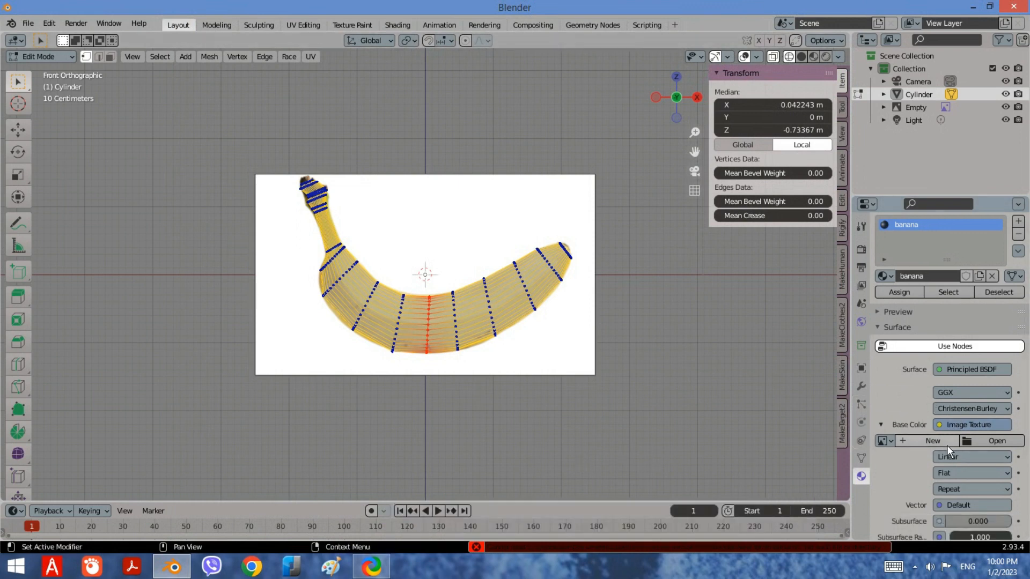
{"action": "scroll", "coordinate": [949, 450], "scroll_direction": "down", "scroll_amount": 1}
{"action": "scroll", "coordinate": [944, 458], "scroll_direction": "down", "scroll_amount": 2}
{"action": "scroll", "coordinate": [942, 464], "scroll_direction": "down", "scroll_amount": 3}
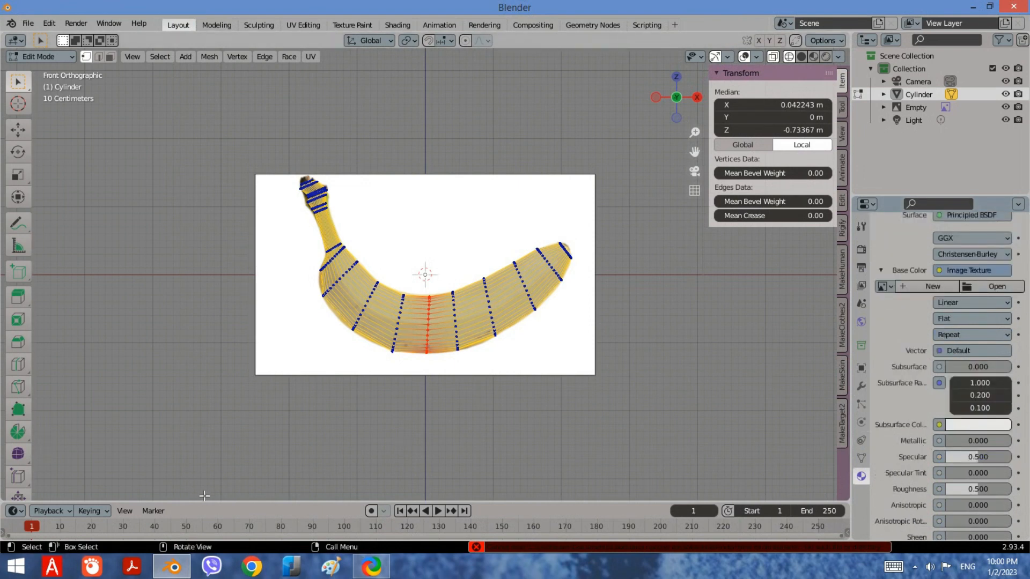
Enlarge the timeline area and change it into a UV Editor
{"action": "left_click_drag", "start_coordinate": [204, 501], "coordinate": [204, 317]}
{"action": "left_click", "coordinate": [16, 327]}
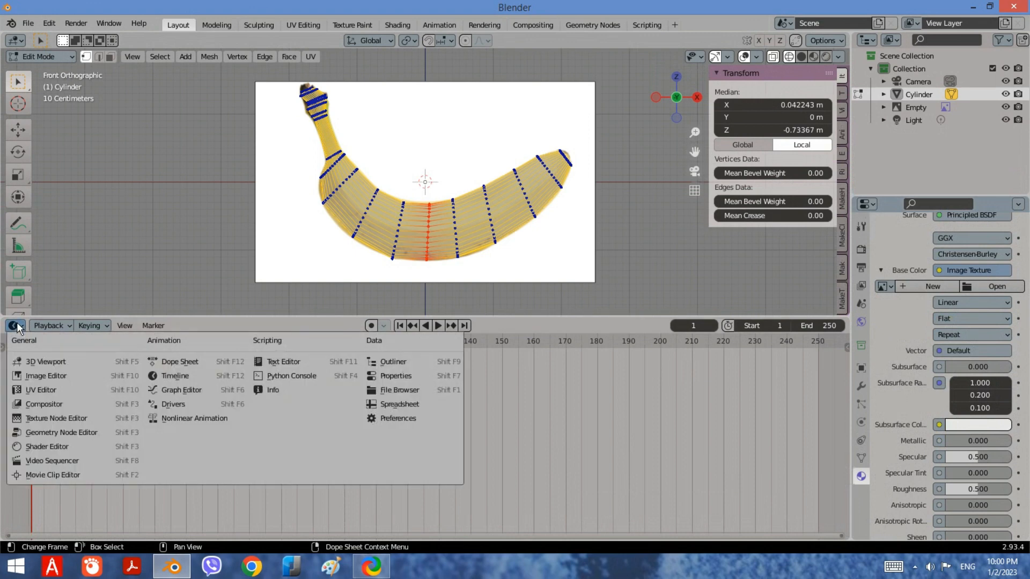
{"action": "left_click", "coordinate": [37, 388]}
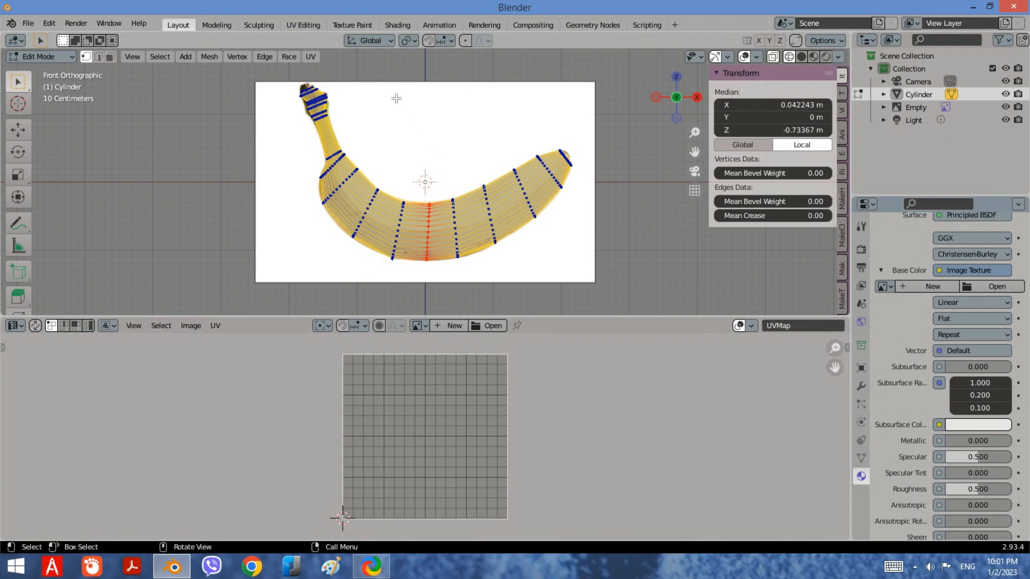
Select the whole banana mesh and unwrap it with Project from View in the front view
{"action": "key", "text": "a"}
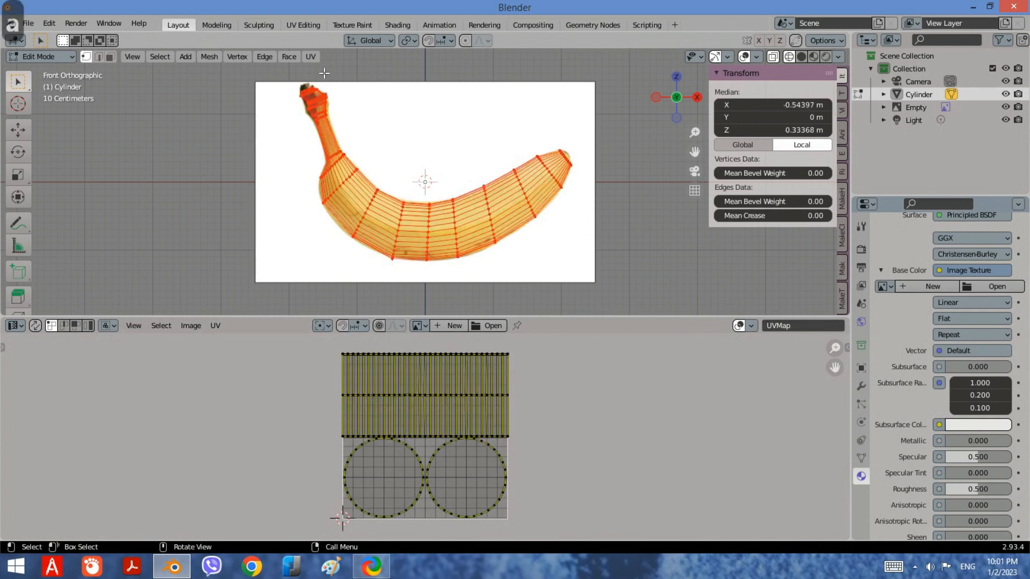
{"action": "left_click", "coordinate": [310, 57]}
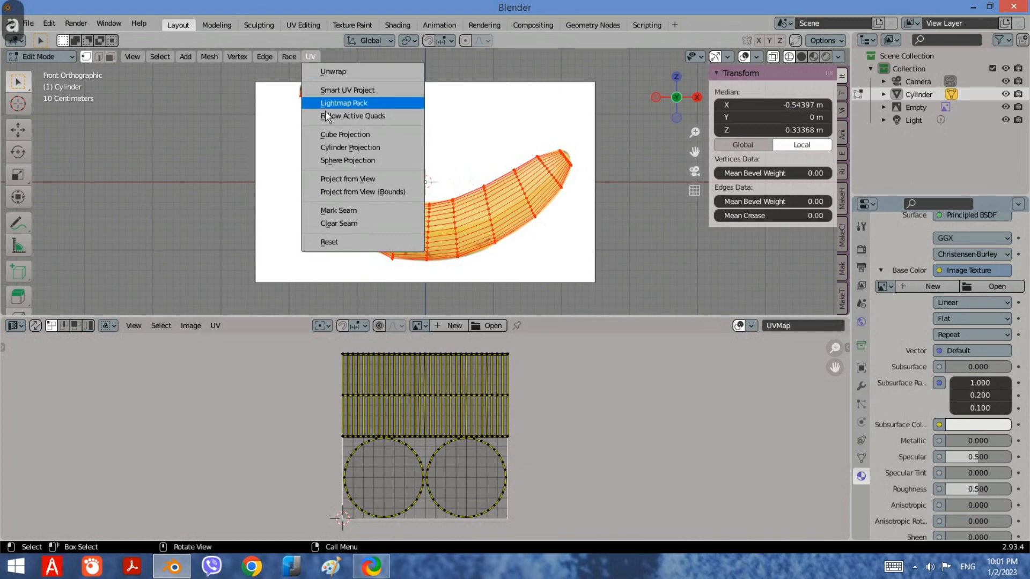
{"action": "left_click", "coordinate": [344, 180]}
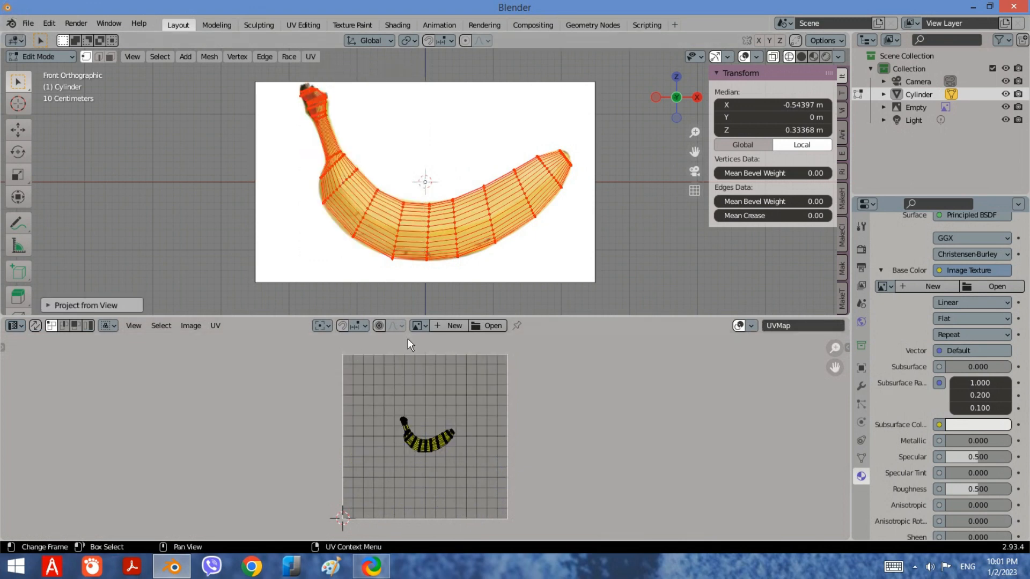
Display side view2.png as the background image in the UV Editor
{"action": "left_click", "coordinate": [419, 325]}
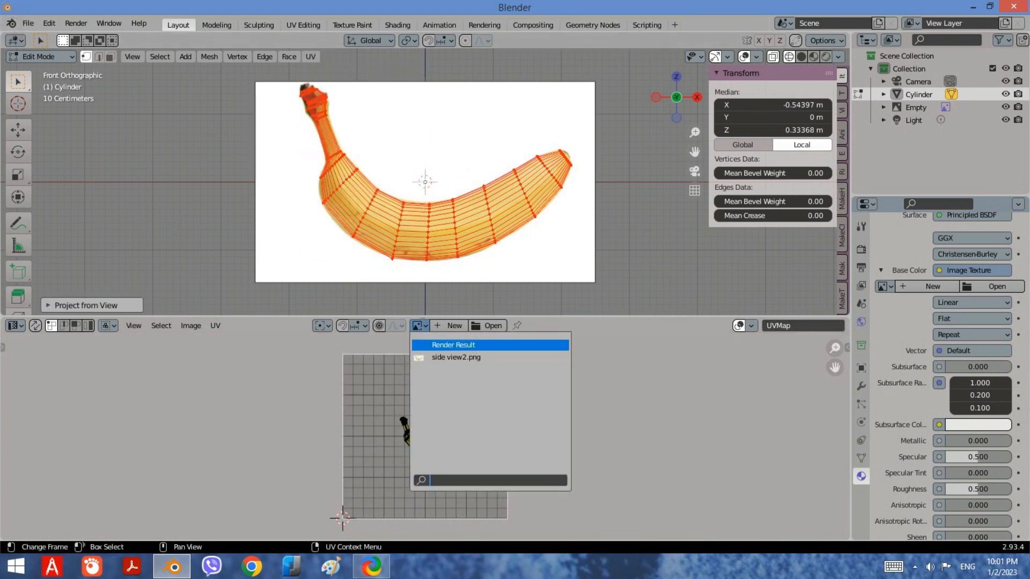
{"action": "left_click", "coordinate": [456, 357]}
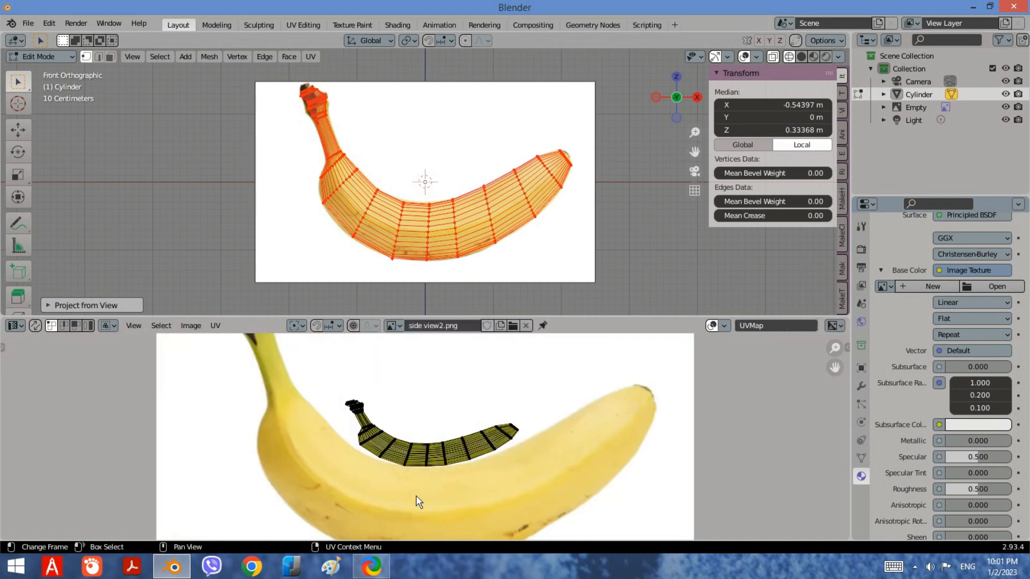
{"action": "scroll", "coordinate": [485, 471], "scroll_direction": "down", "scroll_amount": 3}
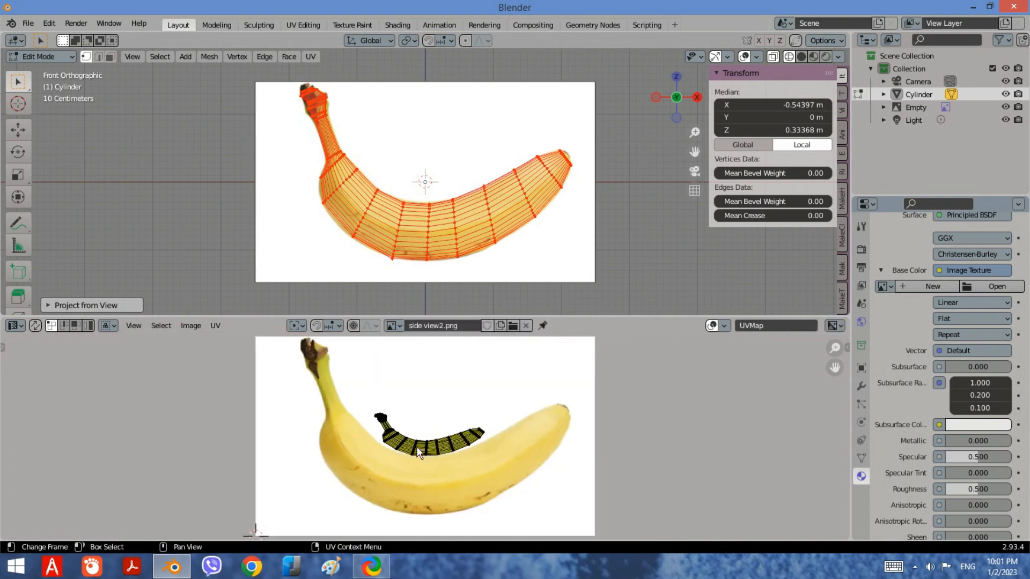
Try to fit the whole UV layout to the pictured banana by scaling and moving it
{"action": "left_click_drag", "start_coordinate": [537, 462], "coordinate": [358, 381]}
{"action": "key", "text": "s"}
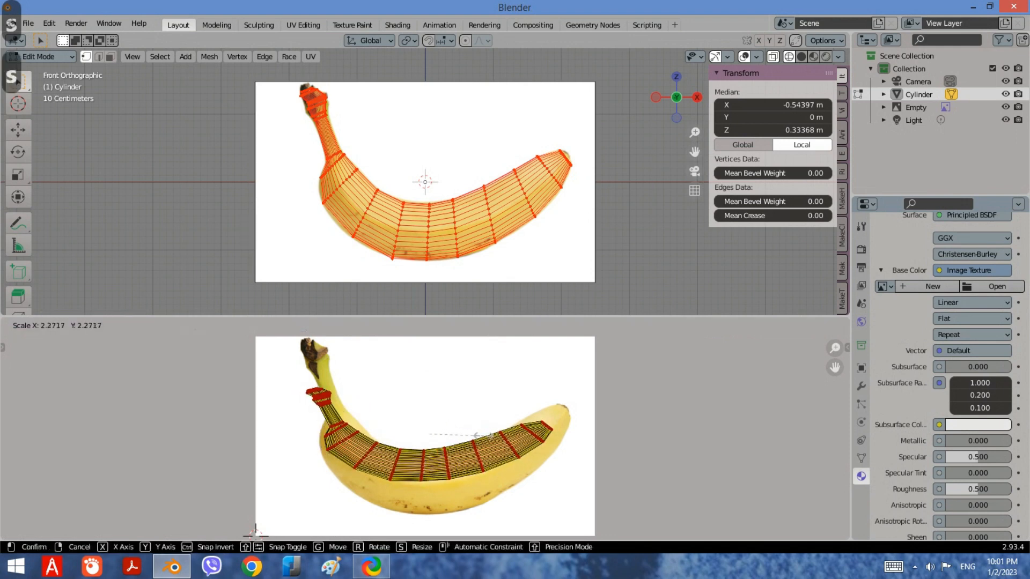
{"action": "left_click", "coordinate": [470, 444]}
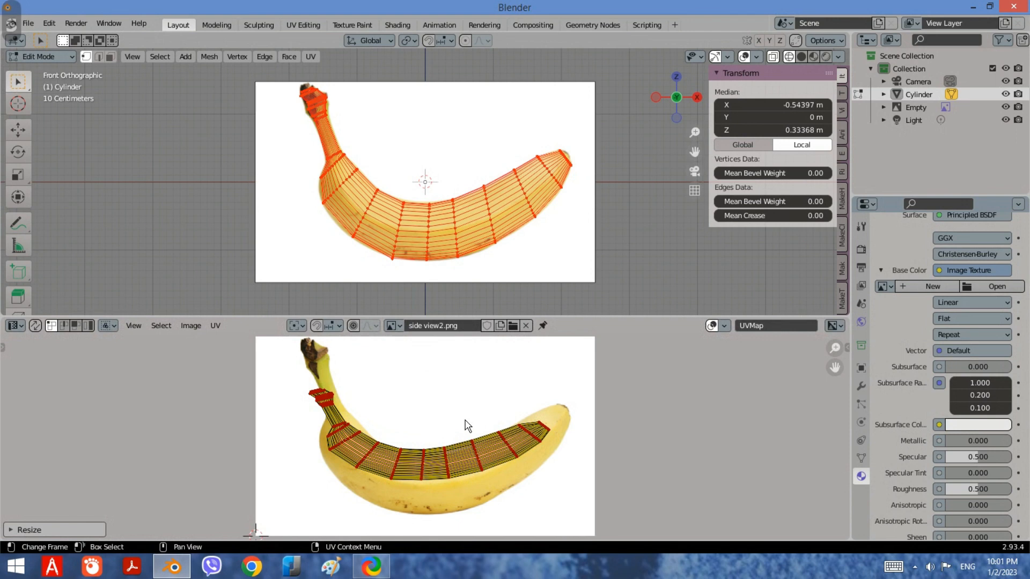
{"action": "key", "text": "g"}
{"action": "left_click", "coordinate": [502, 429]}
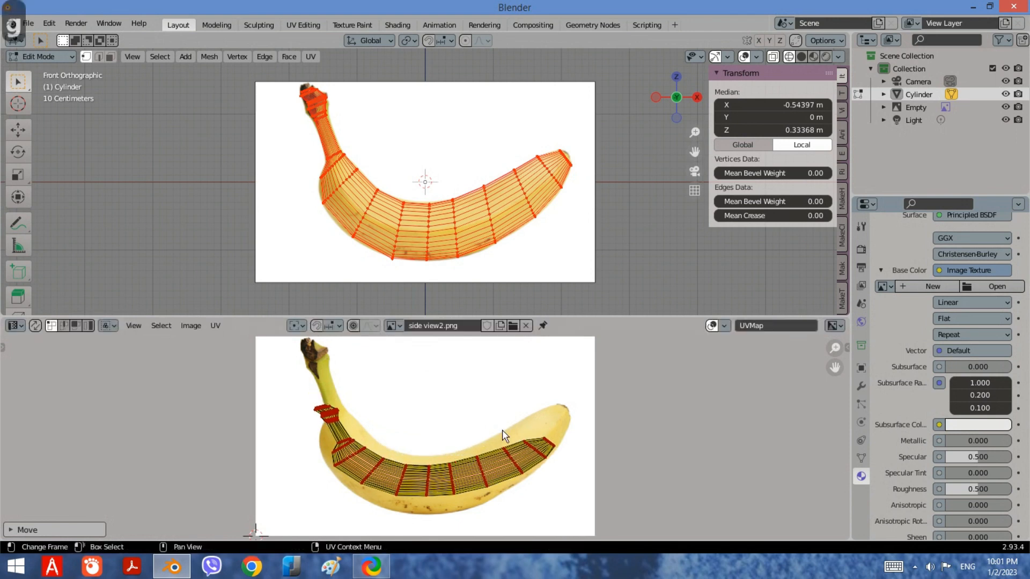
{"action": "key", "text": "s"}
{"action": "left_click", "coordinate": [520, 428]}
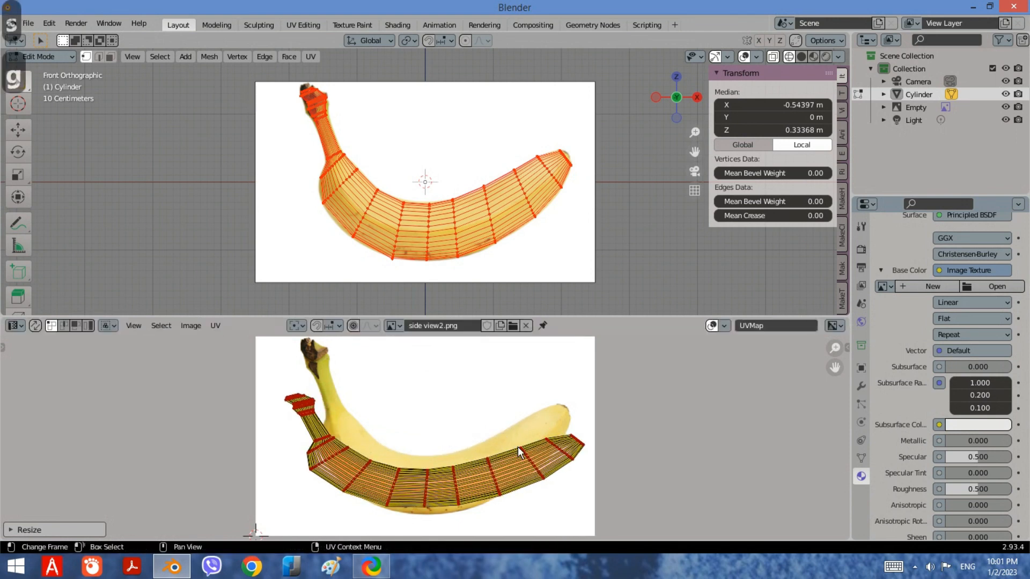
{"action": "key", "text": "g"}
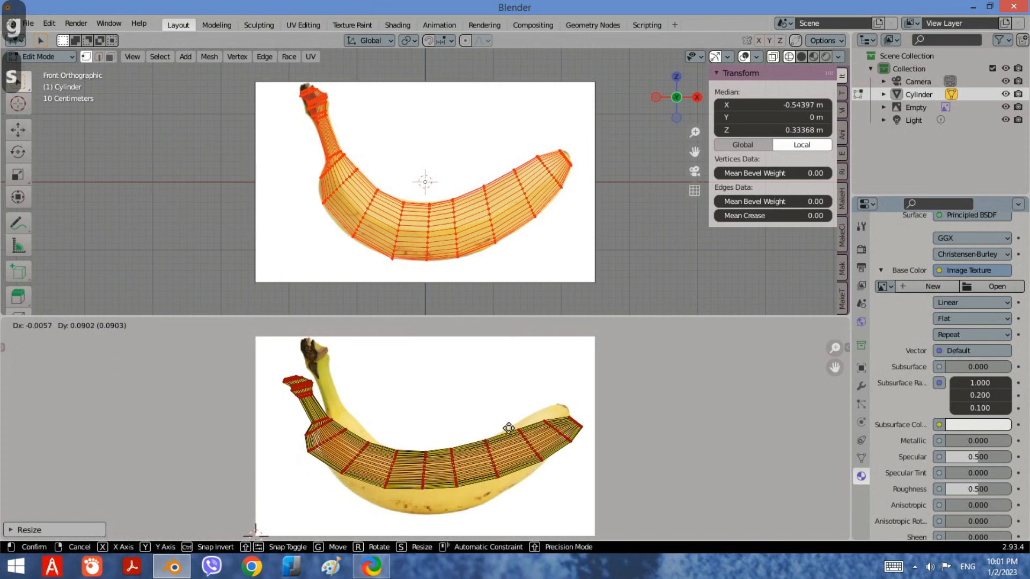
{"action": "left_click", "coordinate": [485, 432]}
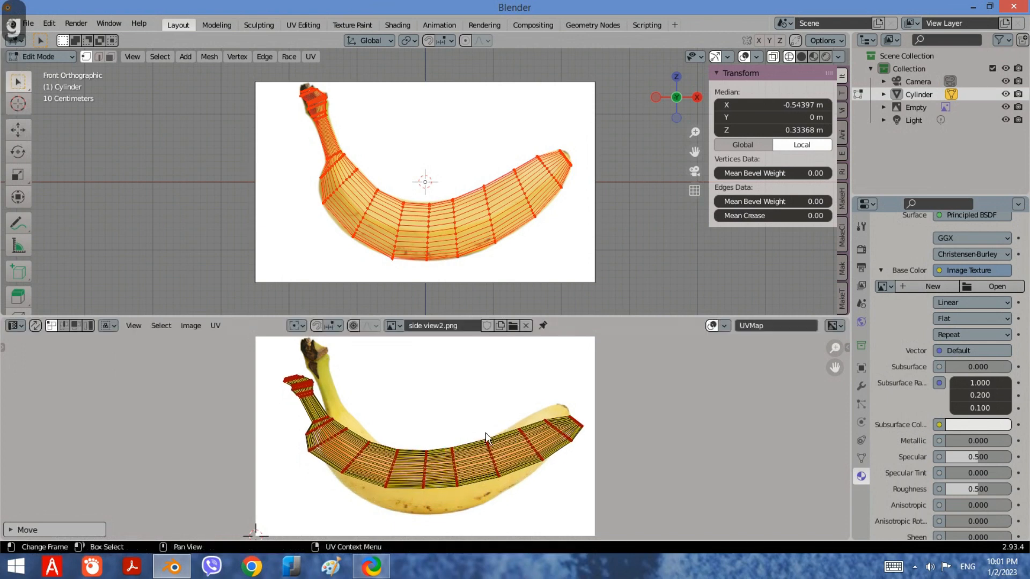
Project the whole mesh's UVs again with Project from View in the front view
{"action": "scroll", "coordinate": [394, 372], "scroll_direction": "down", "scroll_amount": 3}
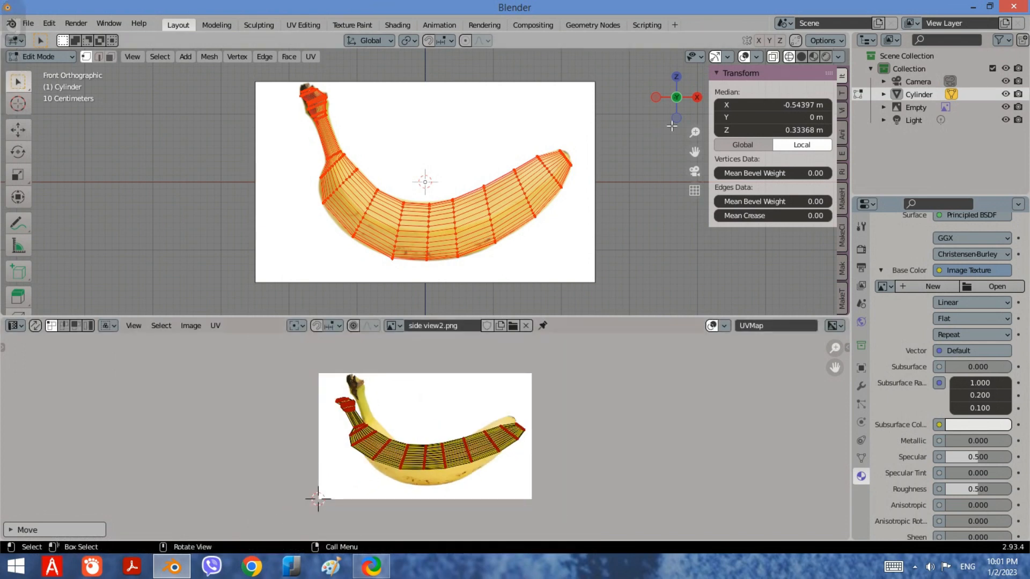
{"action": "left_click", "coordinate": [676, 77]}
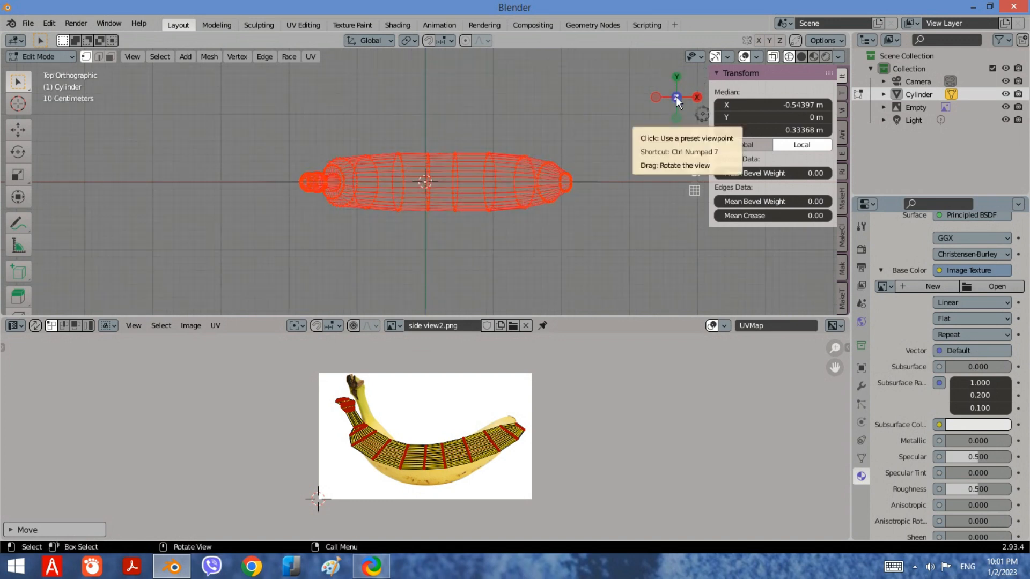
{"action": "left_click", "coordinate": [677, 76]}
{"action": "left_click", "coordinate": [678, 94]}
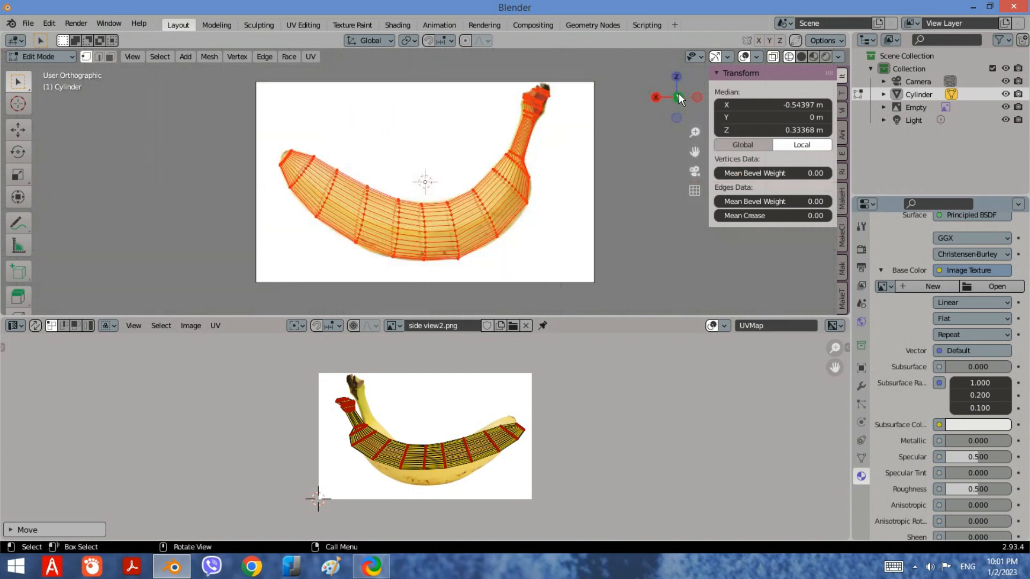
{"action": "left_click", "coordinate": [311, 57]}
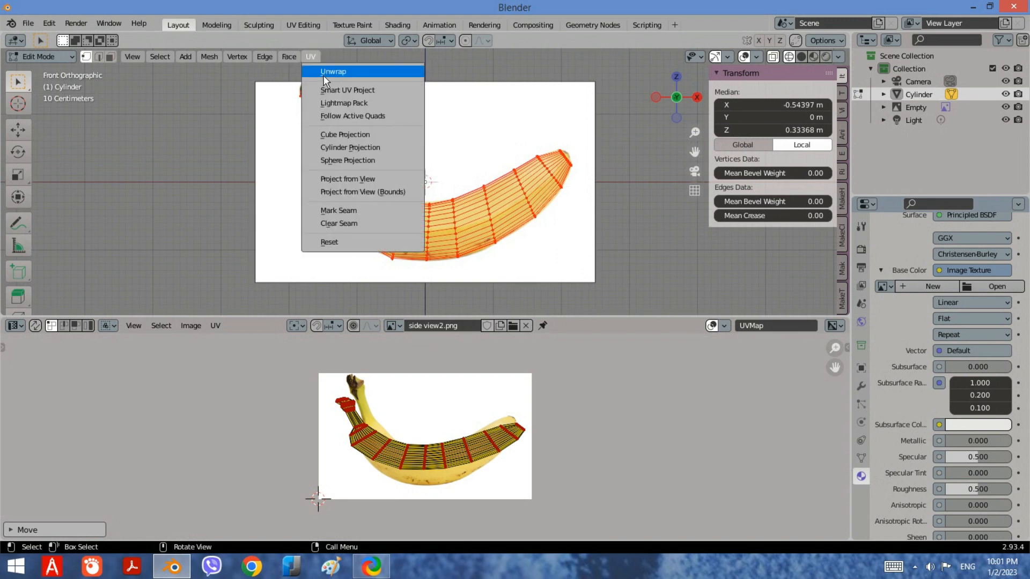
{"action": "left_click", "coordinate": [357, 180]}
Enlarge the newly projected UV layout and move it down onto the banana's body in the image
{"action": "scroll", "coordinate": [445, 443], "scroll_direction": "up", "scroll_amount": 3}
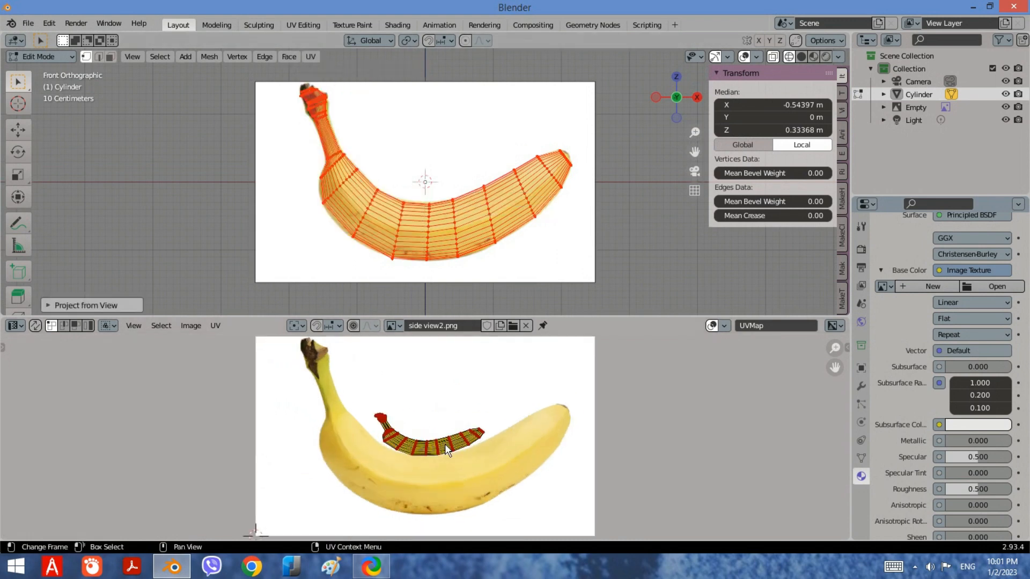
{"action": "scroll", "coordinate": [459, 462], "scroll_direction": "down", "scroll_amount": 1}
{"action": "key", "text": "s"}
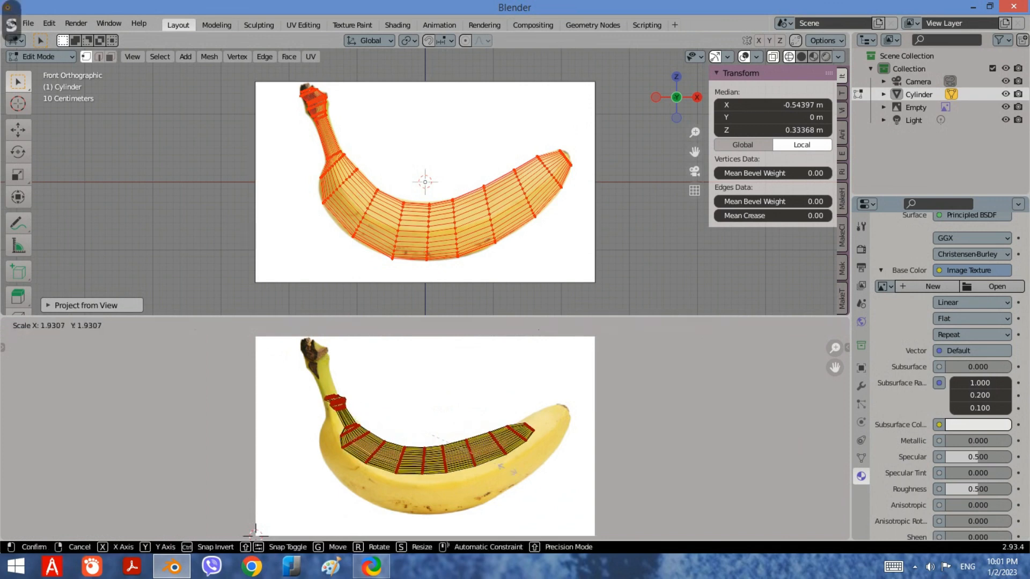
{"action": "left_click", "coordinate": [465, 452]}
{"action": "key", "text": "g"}
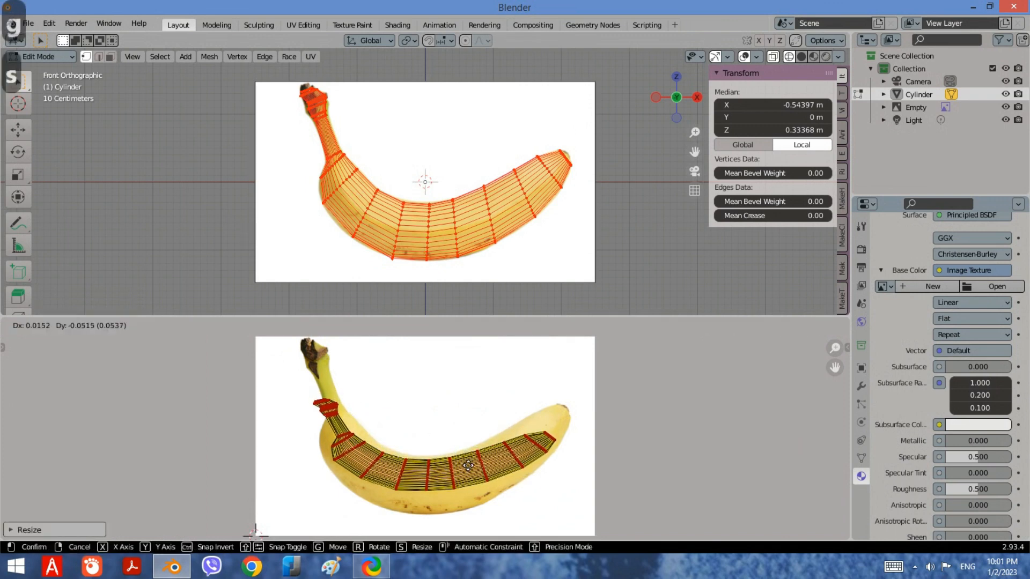
{"action": "left_click", "coordinate": [469, 461]}
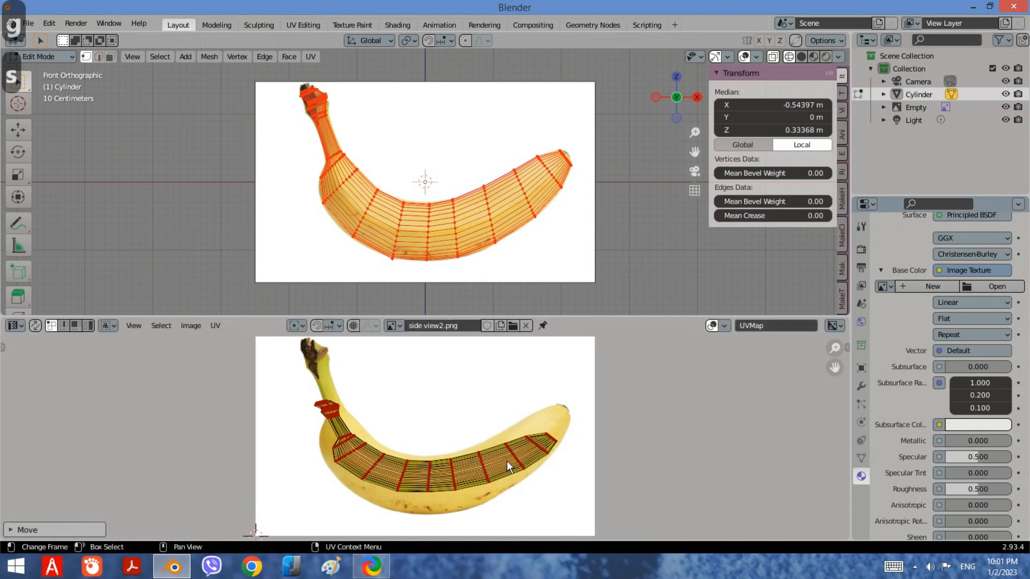
Enlarge the UV layout further until it extends slightly past both banana ends, and move it up toward the stem
{"action": "key", "text": "s"}
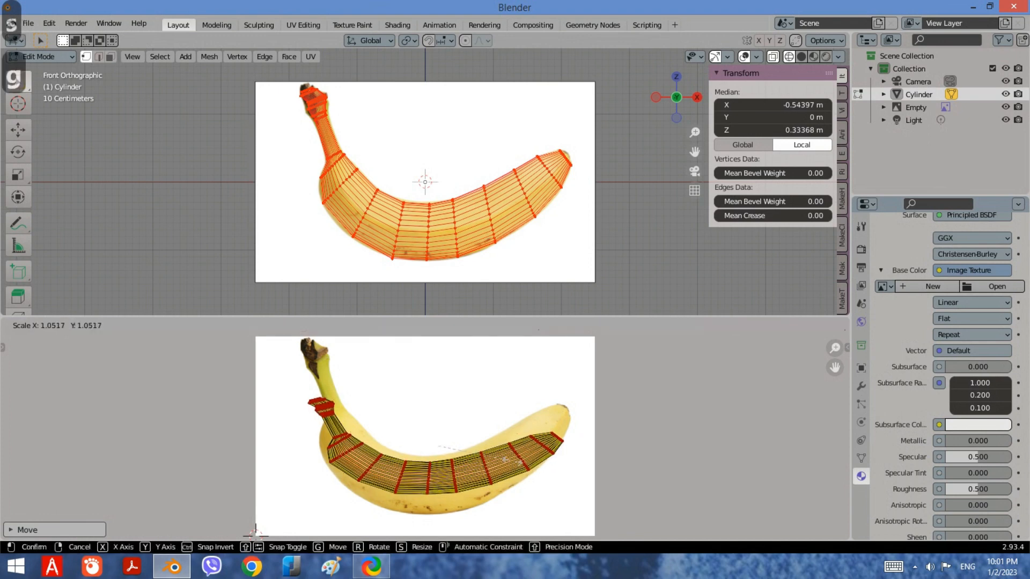
{"action": "left_click", "coordinate": [525, 461]}
{"action": "key", "text": "s"}
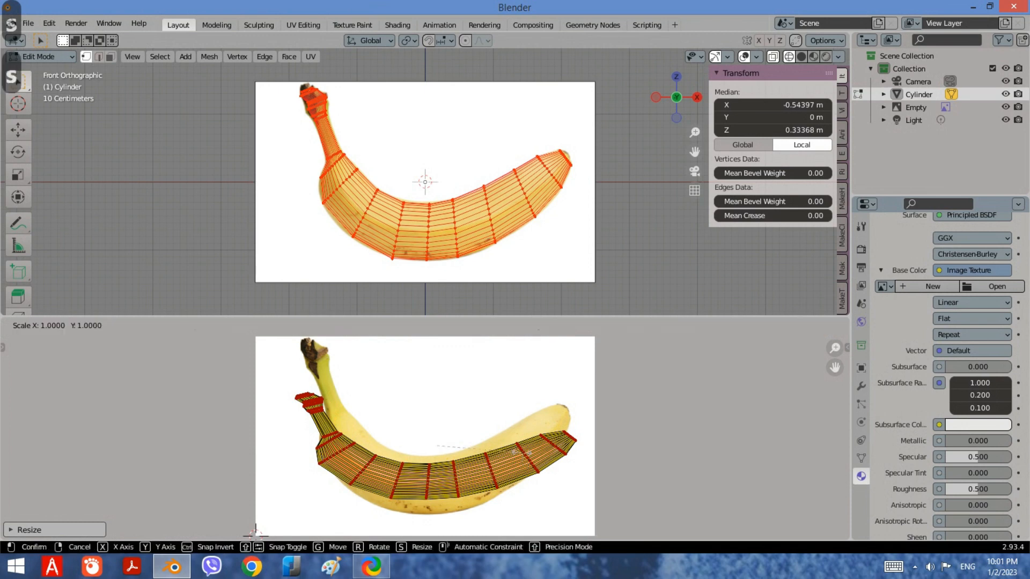
{"action": "key", "text": "x"}
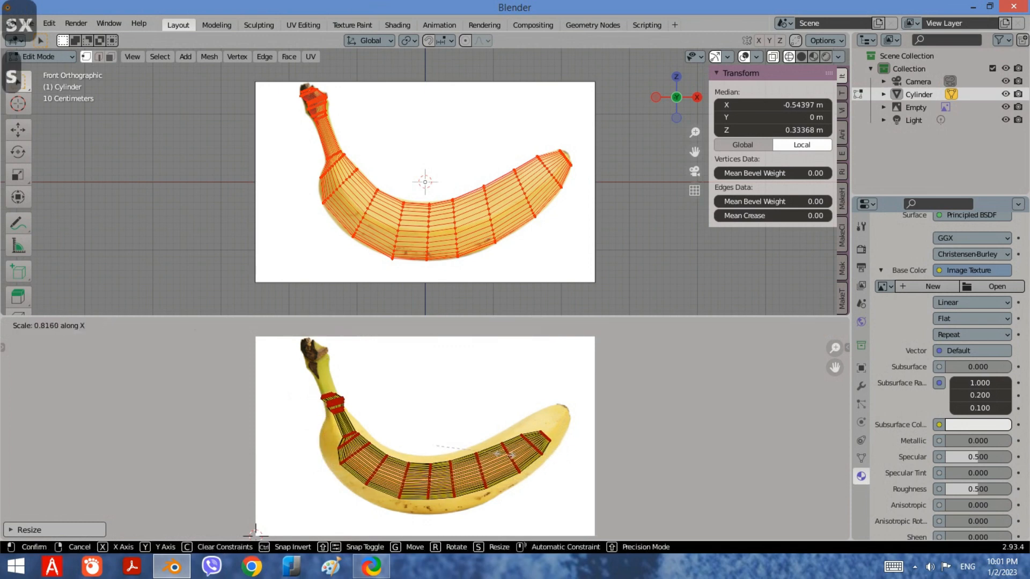
{"action": "key", "text": "x"}
{"action": "left_click", "coordinate": [504, 478]}
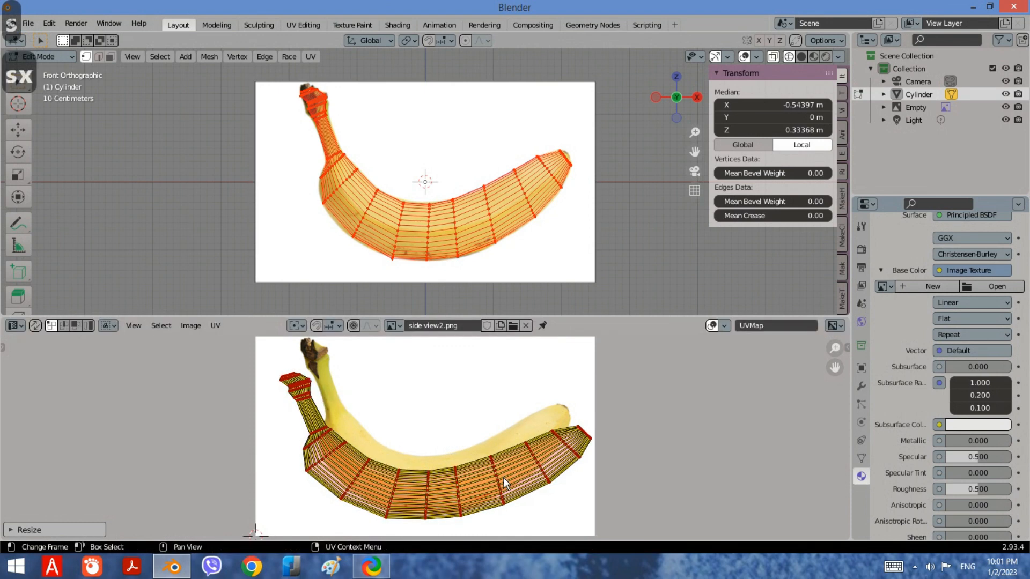
{"action": "key", "text": "g"}
{"action": "left_click", "coordinate": [504, 458]}
Shrink the UV layout until it fits between the pictured banana's ends, and stretch it slightly along Y
{"action": "key", "text": "s"}
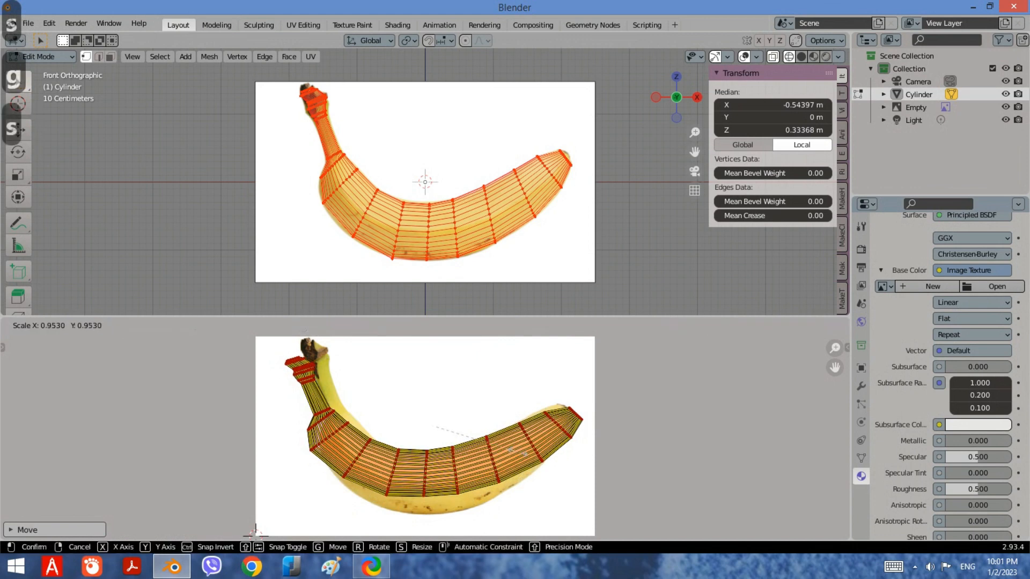
{"action": "left_click", "coordinate": [508, 473]}
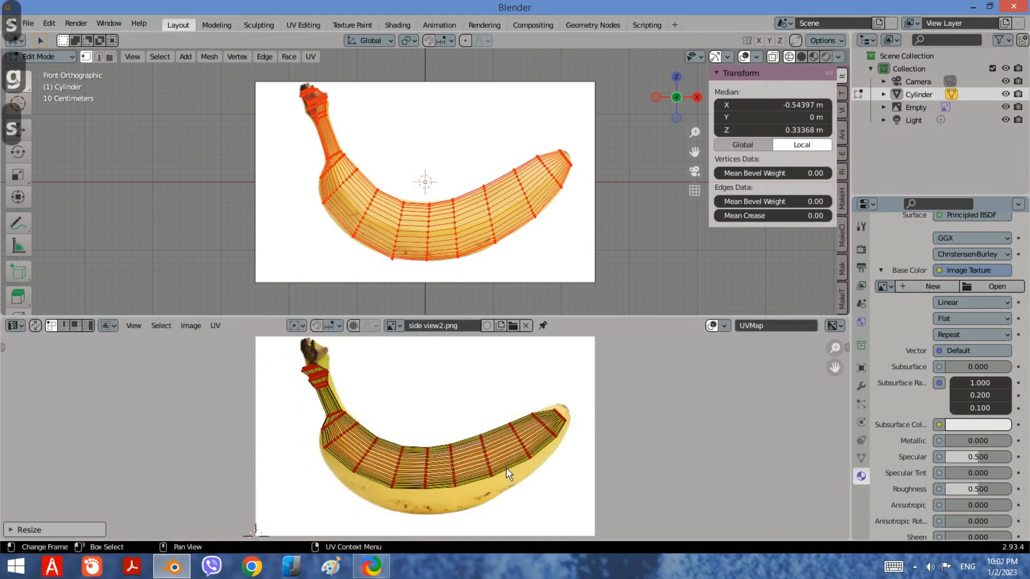
{"action": "key", "text": "s"}
{"action": "key", "text": "x"}
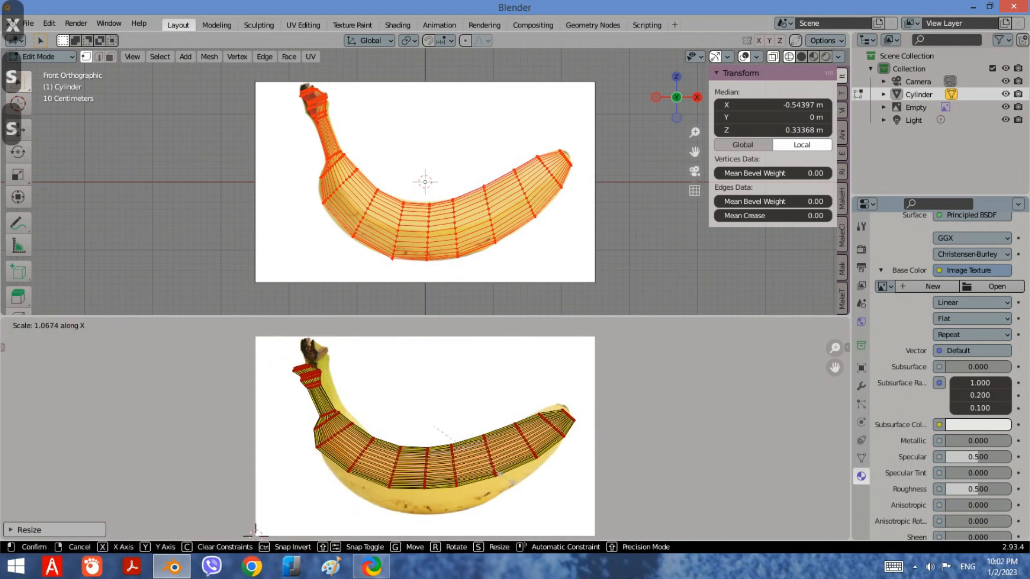
{"action": "key", "text": "y"}
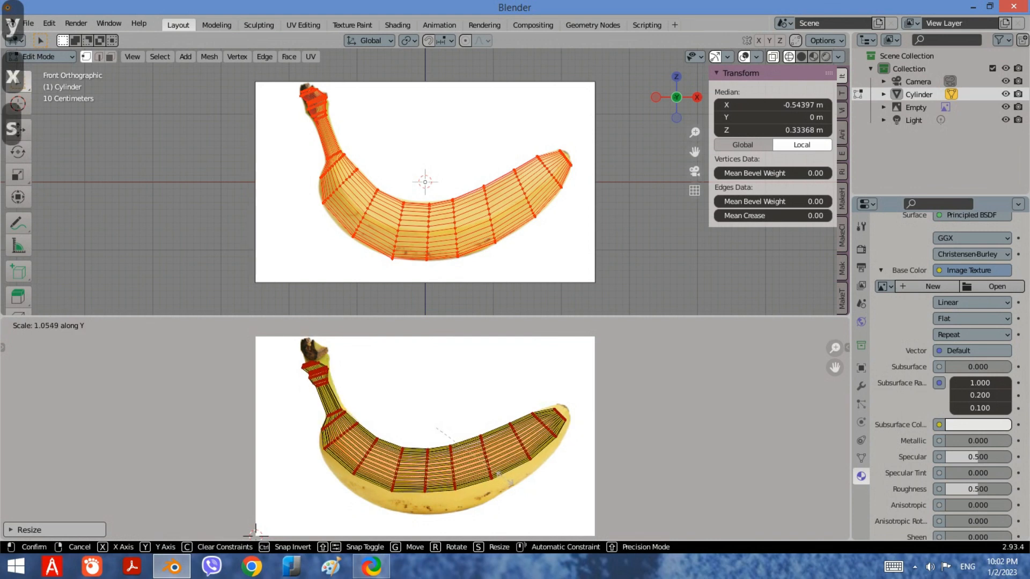
{"action": "left_click", "coordinate": [510, 496]}
Center the UV layout vertically on the pictured banana's body and enlarge it slightly
{"action": "key", "text": "g"}
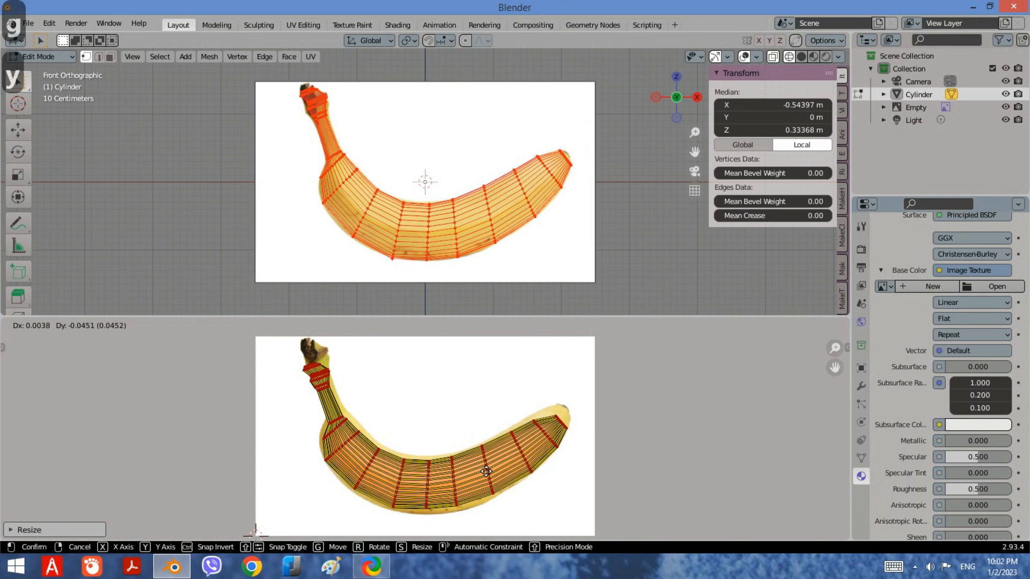
{"action": "left_click", "coordinate": [488, 469]}
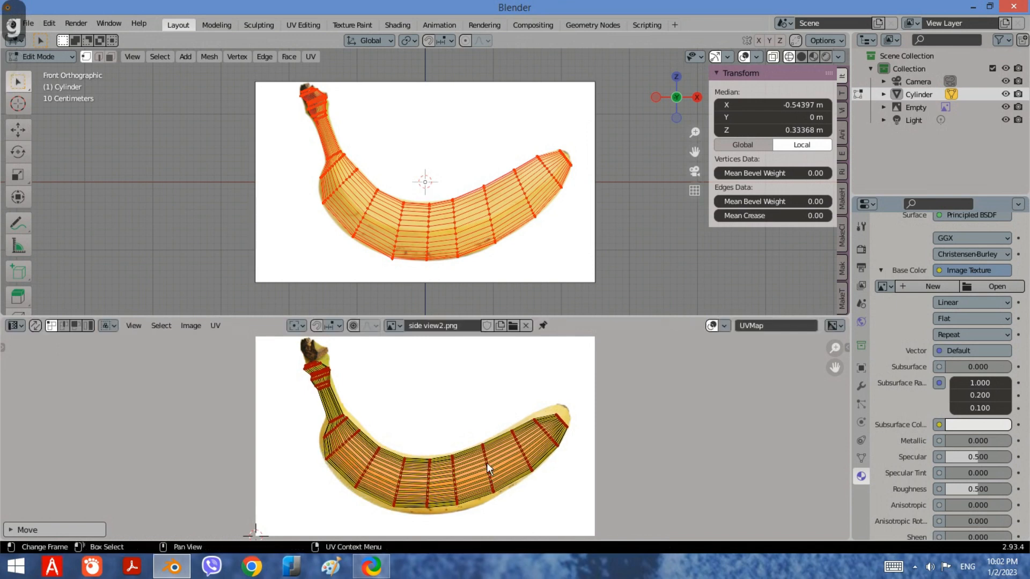
{"action": "key", "text": "s"}
{"action": "left_click", "coordinate": [479, 421]}
{"action": "key", "text": "g"}
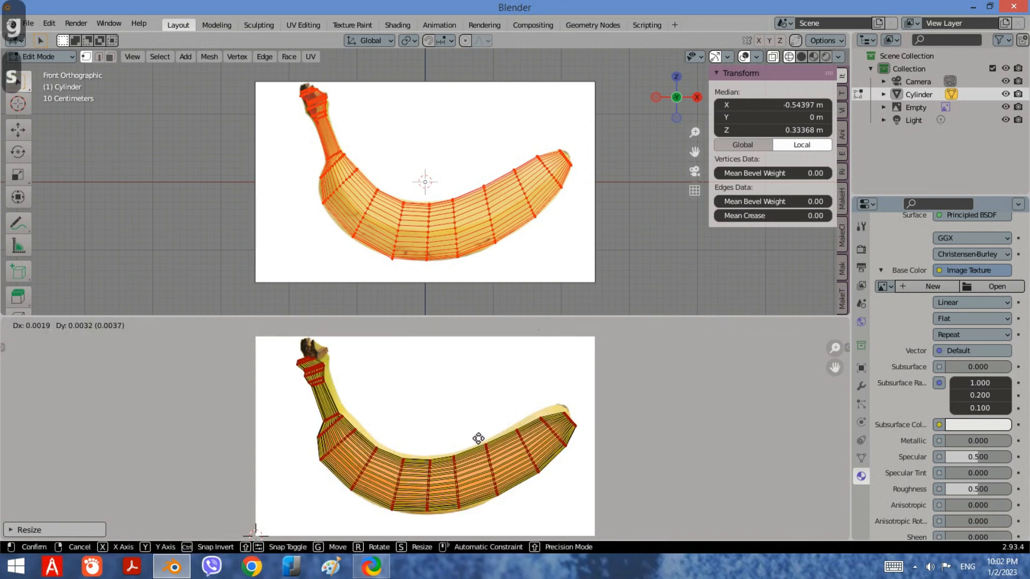
{"action": "left_click", "coordinate": [478, 432]}
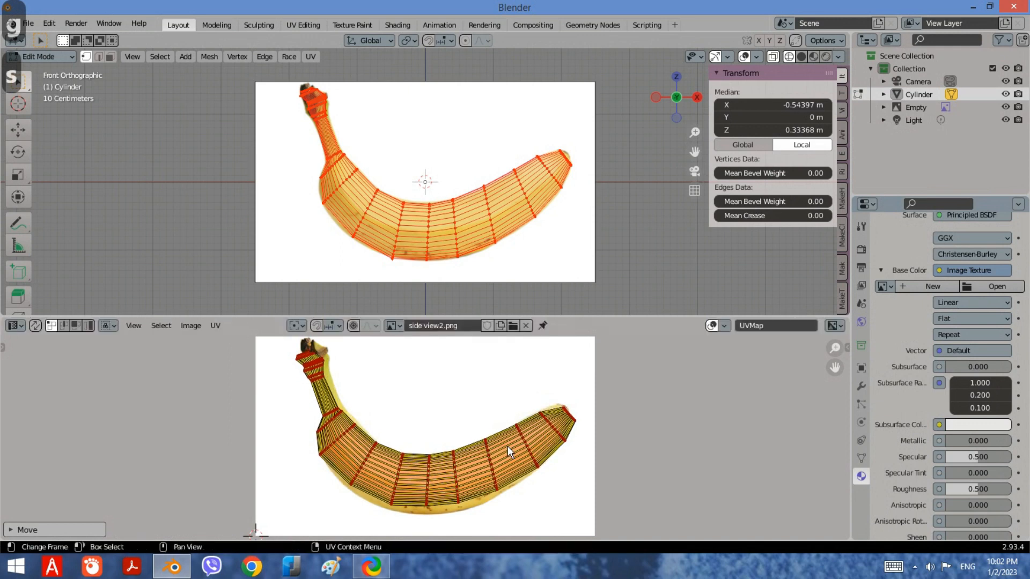
Narrow the UV layout along X to stay within the pictured banana's ends, and nudge it slightly down
{"action": "key", "text": "s"}
{"action": "key", "text": "x"}
{"action": "left_click", "coordinate": [459, 446]}
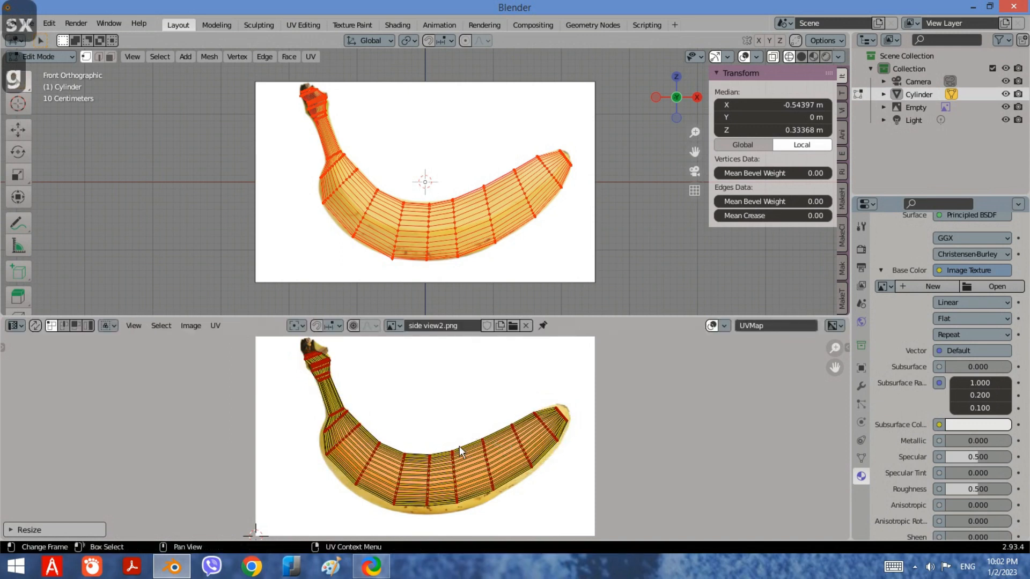
{"action": "key", "text": "g"}
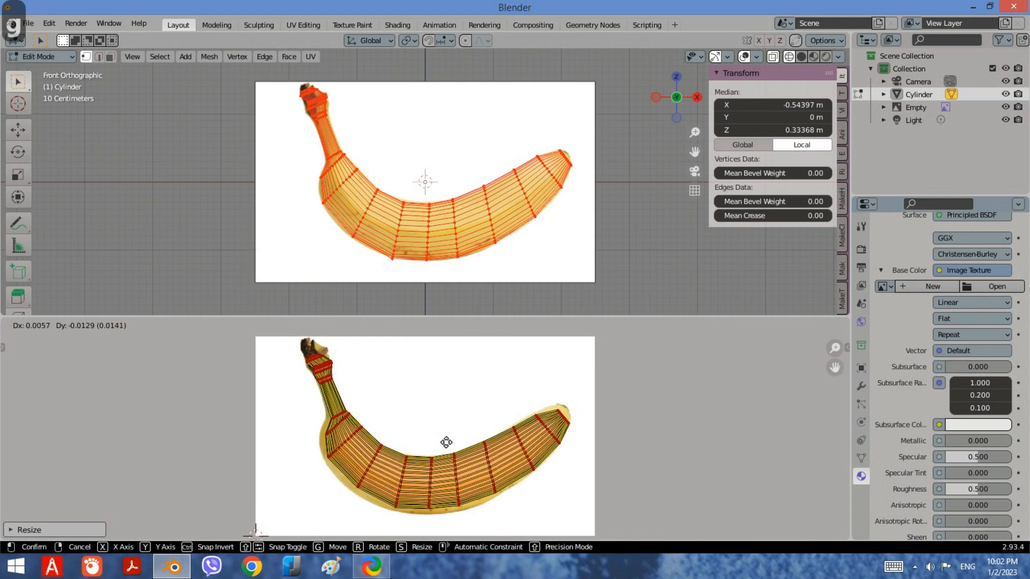
{"action": "left_click", "coordinate": [445, 441]}
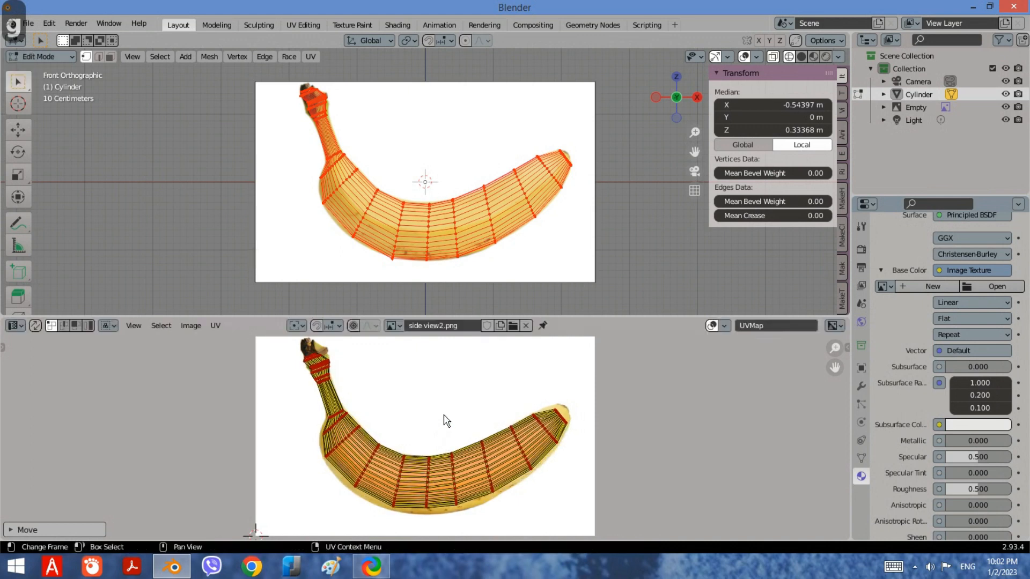
Fine-tune the UV layout's width along X and shift it slightly down onto the pictured banana's lower edge
{"action": "key", "text": "s"}
{"action": "key", "text": "x"}
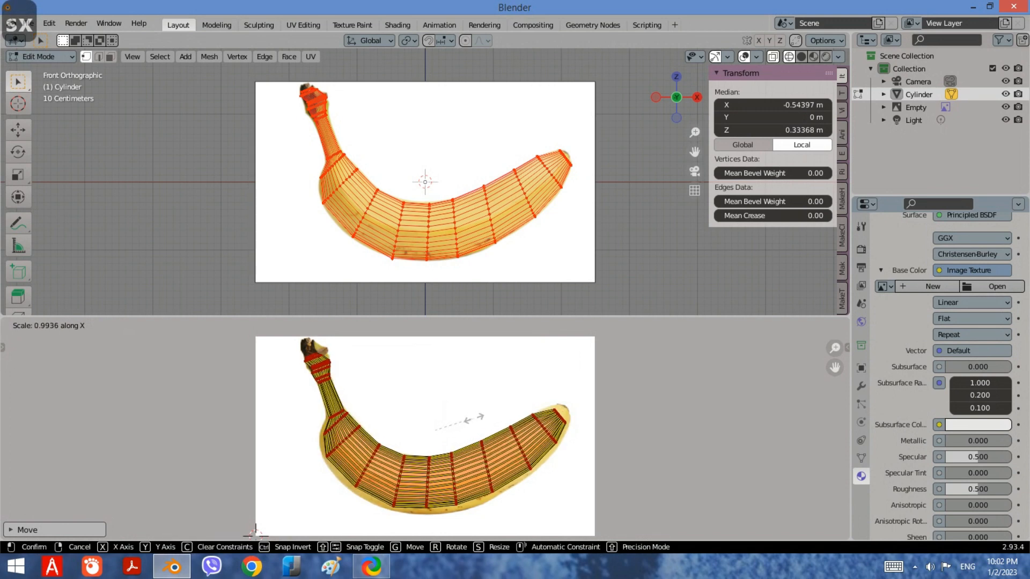
{"action": "left_click", "coordinate": [433, 414]}
{"action": "key", "text": "g"}
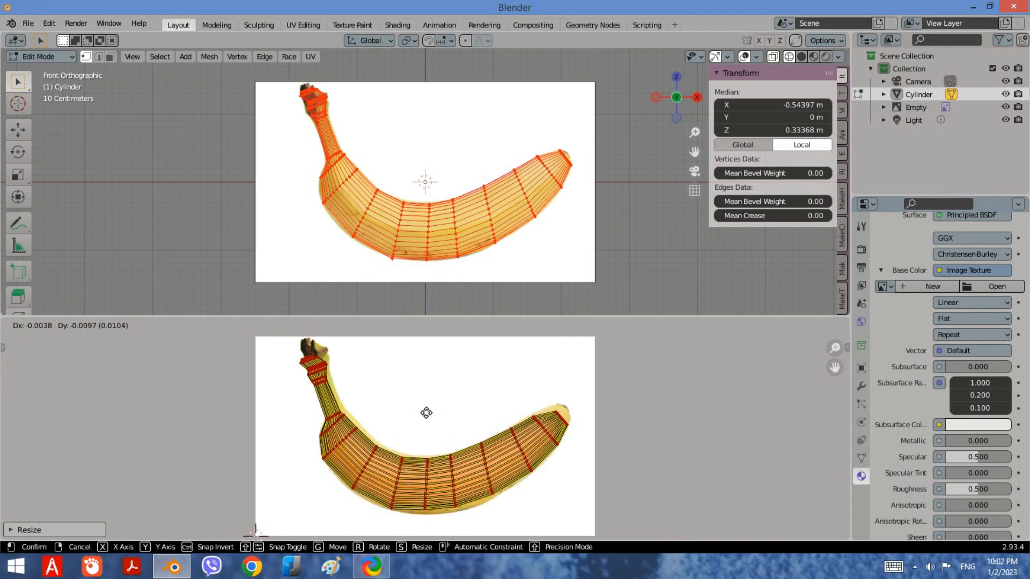
{"action": "left_click", "coordinate": [426, 412]}
Move the UV vertices of the stem tip up onto the dark stem end in the image
{"action": "scroll", "coordinate": [364, 393], "scroll_direction": "up", "scroll_amount": 4}
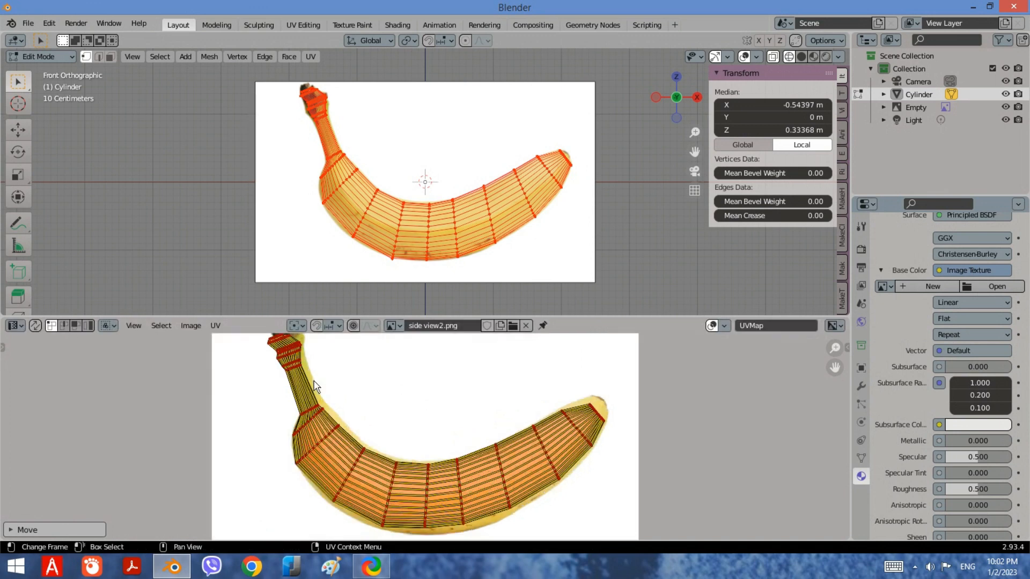
{"action": "middle_click_drag", "start_coordinate": [277, 370], "coordinate": [376, 485], "text": "shift"}
{"action": "scroll", "coordinate": [322, 429], "scroll_direction": "down", "scroll_amount": 2}
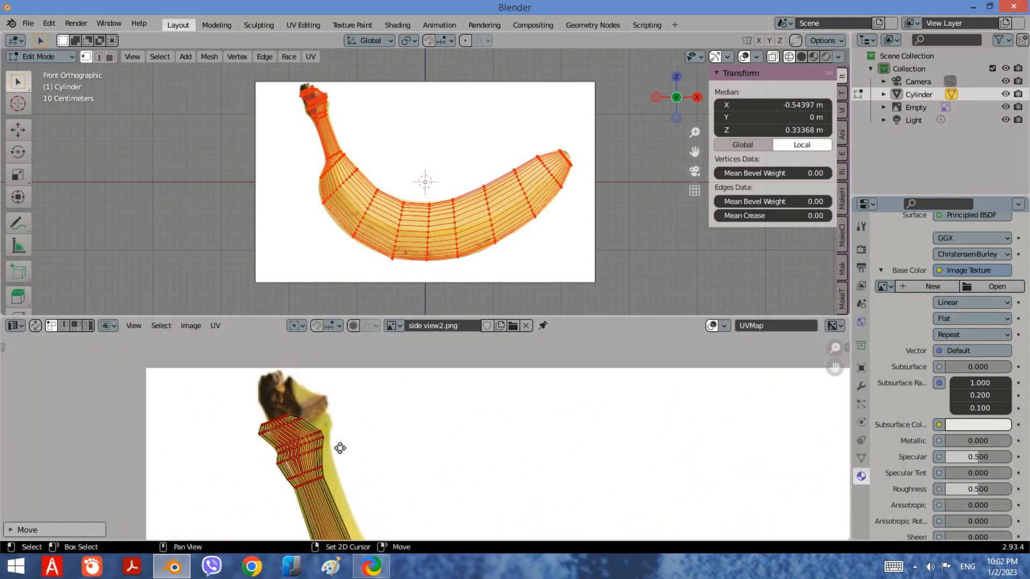
{"action": "key", "text": "g"}
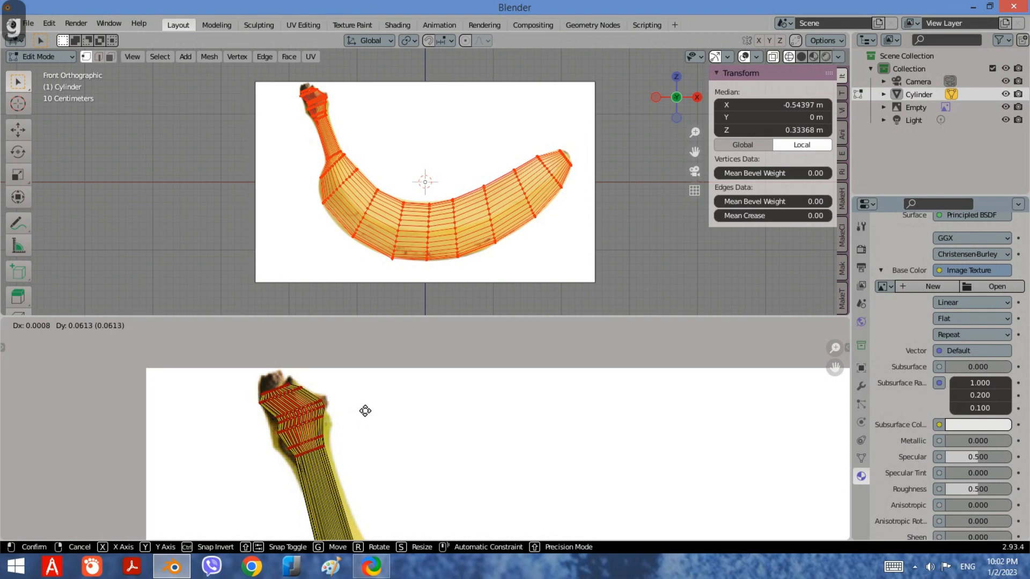
{"action": "left_click", "coordinate": [366, 412]}
{"action": "scroll", "coordinate": [365, 411], "scroll_direction": "down", "scroll_amount": 6}
{"action": "middle_click_drag", "start_coordinate": [436, 475], "coordinate": [358, 416], "text": "shift"}
{"action": "scroll", "coordinate": [359, 417], "scroll_direction": "up", "scroll_amount": 4}
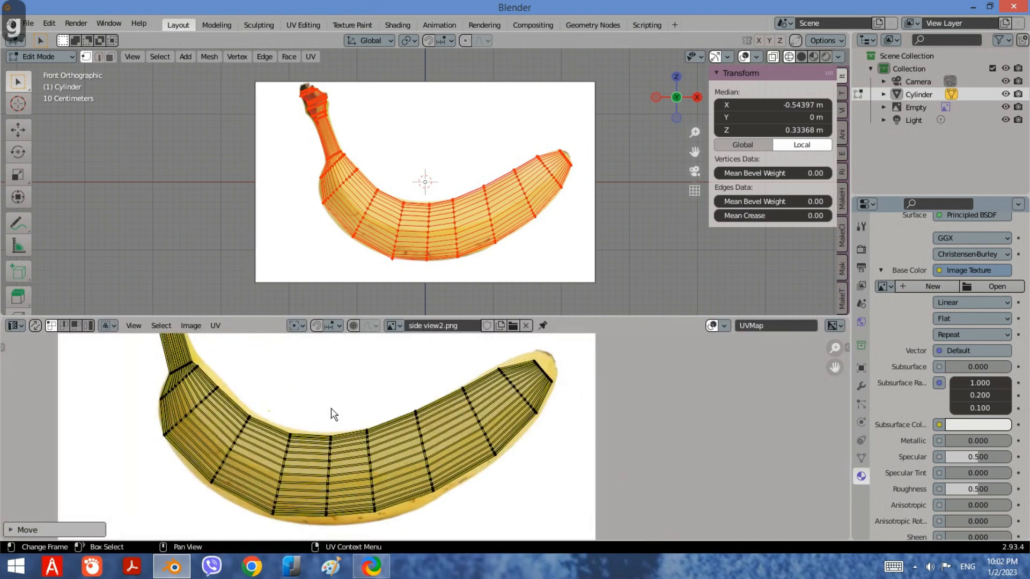
{"action": "scroll", "coordinate": [505, 394], "scroll_direction": "up", "scroll_amount": 3}
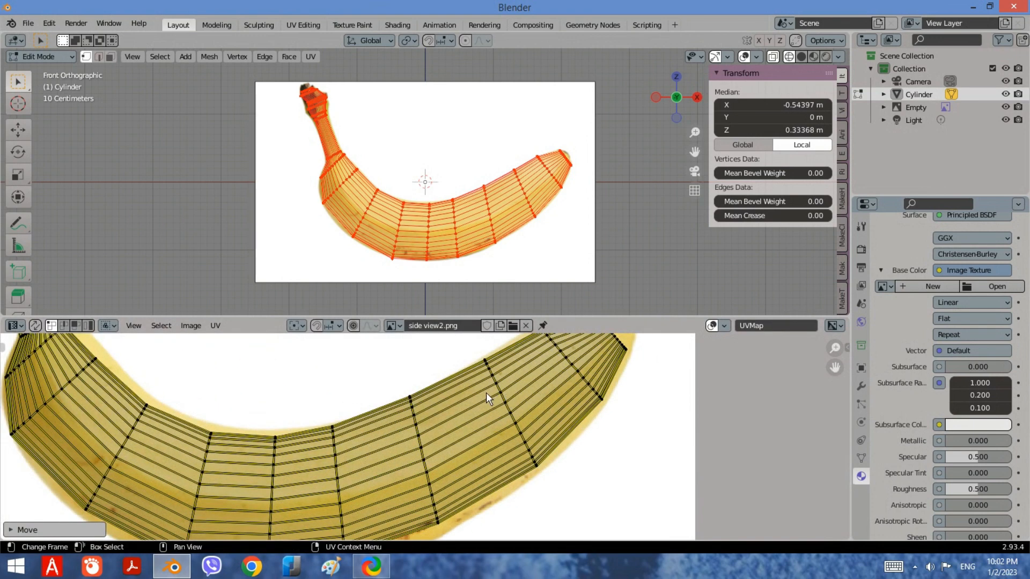
{"action": "scroll", "coordinate": [486, 392], "scroll_direction": "up", "scroll_amount": 2}
{"action": "scroll", "coordinate": [485, 397], "scroll_direction": "down", "scroll_amount": 5}
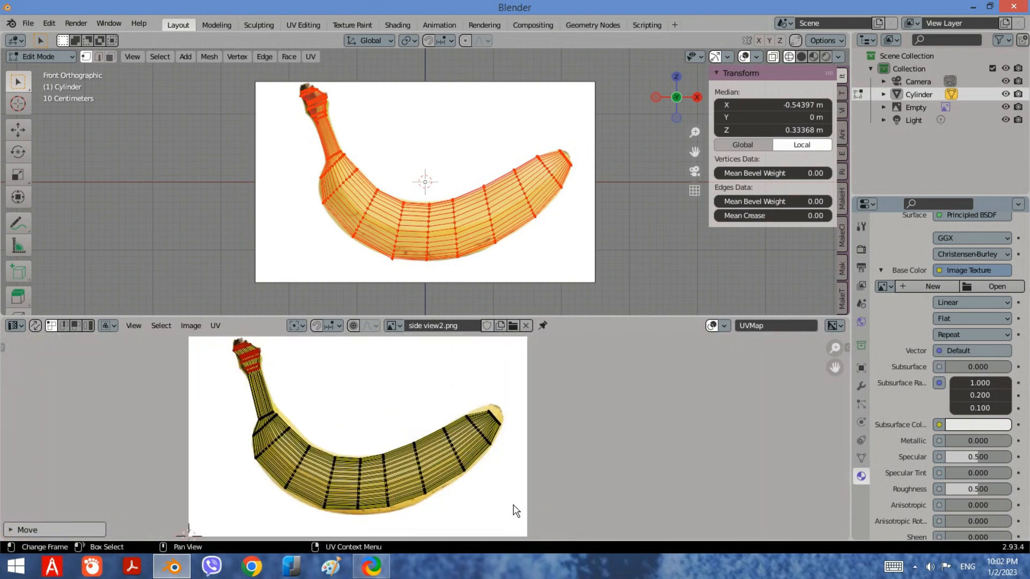
Select all UVs, shrink the layout slightly, and move it a little down inside the pictured banana's outline
{"action": "left_click_drag", "start_coordinate": [513, 505], "coordinate": [402, 395]}
{"action": "key", "text": "a"}
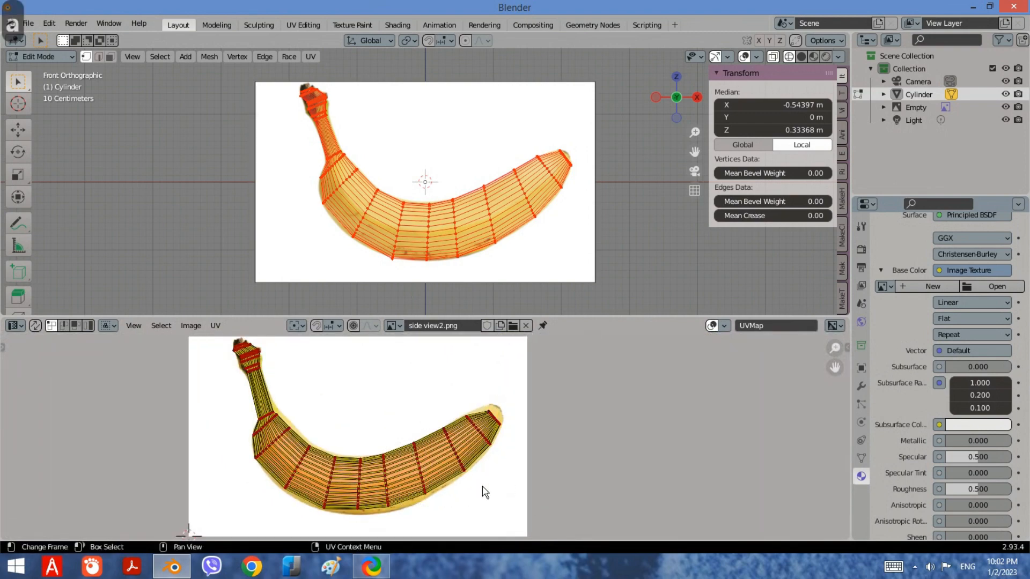
{"action": "key", "text": "s"}
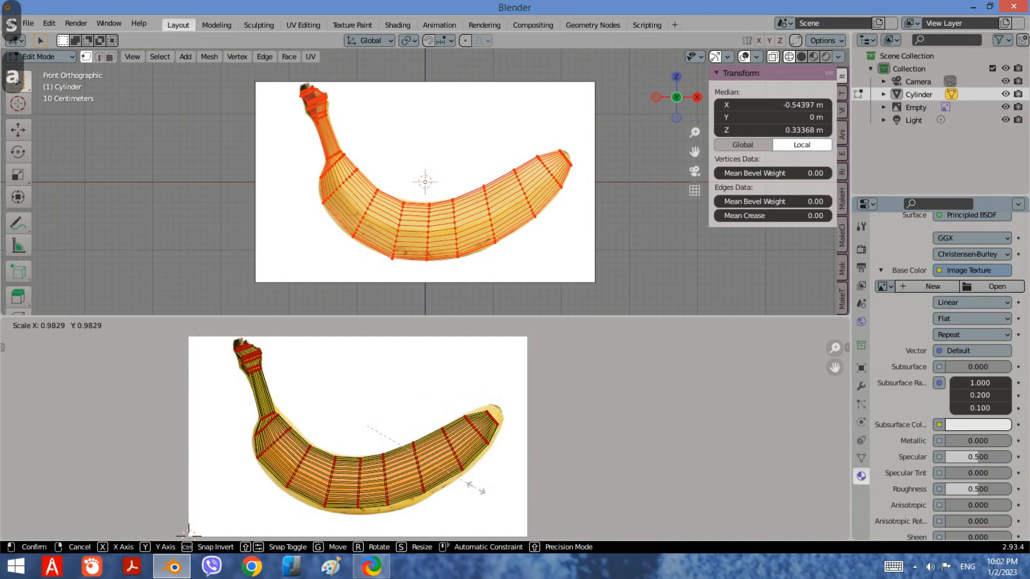
{"action": "left_click", "coordinate": [435, 469]}
{"action": "scroll", "coordinate": [391, 455], "scroll_direction": "up", "scroll_amount": 3}
{"action": "scroll", "coordinate": [391, 455], "scroll_direction": "down", "scroll_amount": 1}
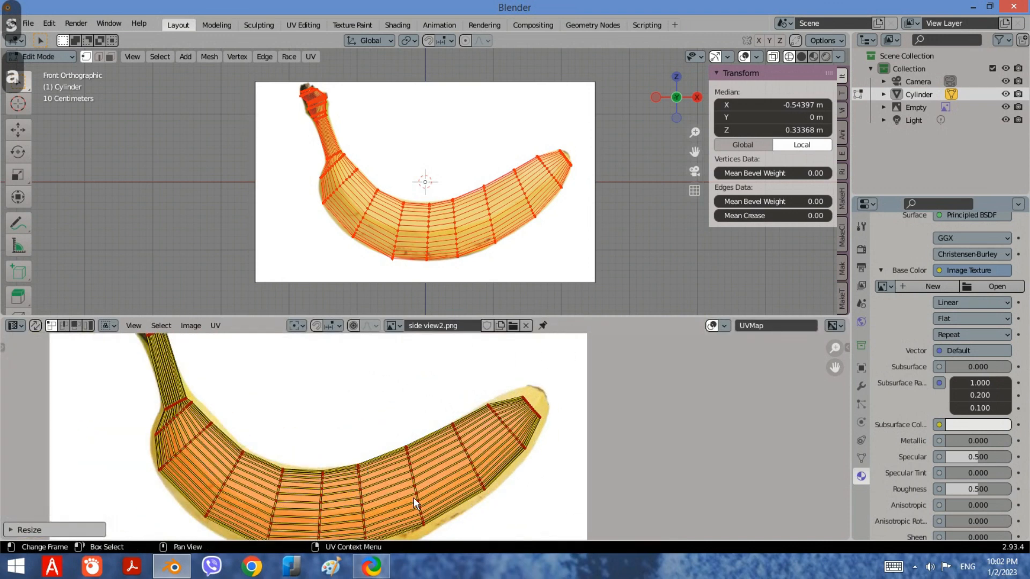
{"action": "key", "text": "g"}
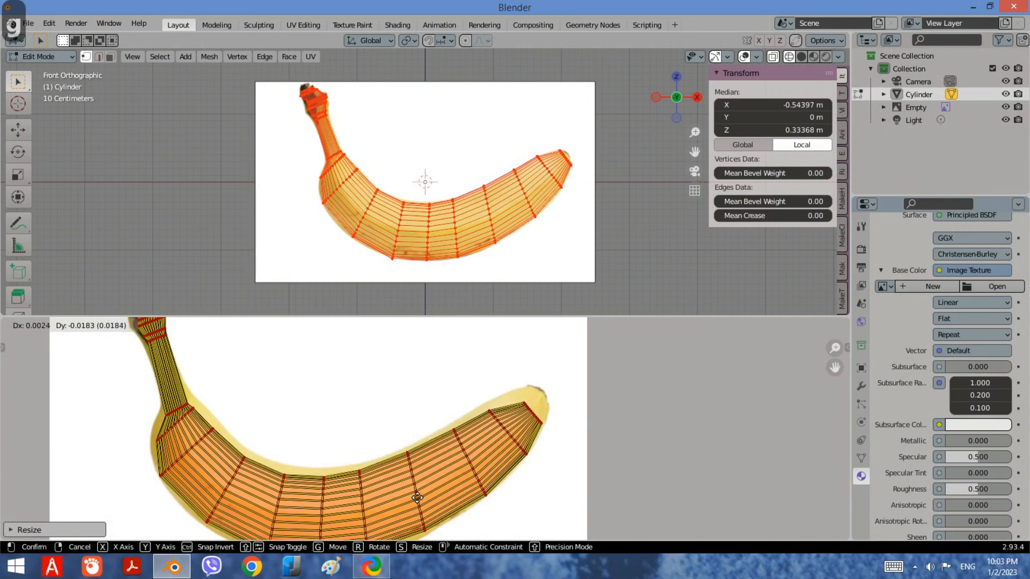
{"action": "right_click", "coordinate": [419, 494]}
{"action": "scroll", "coordinate": [295, 402], "scroll_direction": "down", "scroll_amount": 3}
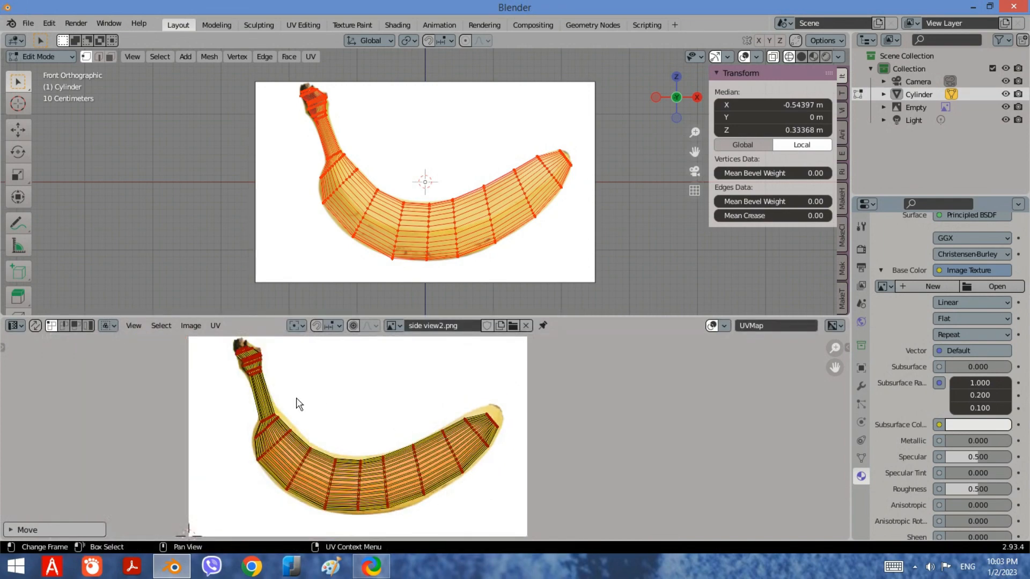
{"action": "scroll", "coordinate": [161, 372], "scroll_direction": "up", "scroll_amount": 5}
{"action": "scroll", "coordinate": [205, 402], "scroll_direction": "down", "scroll_amount": 5}
{"action": "scroll", "coordinate": [206, 402], "scroll_direction": "up", "scroll_amount": 5}
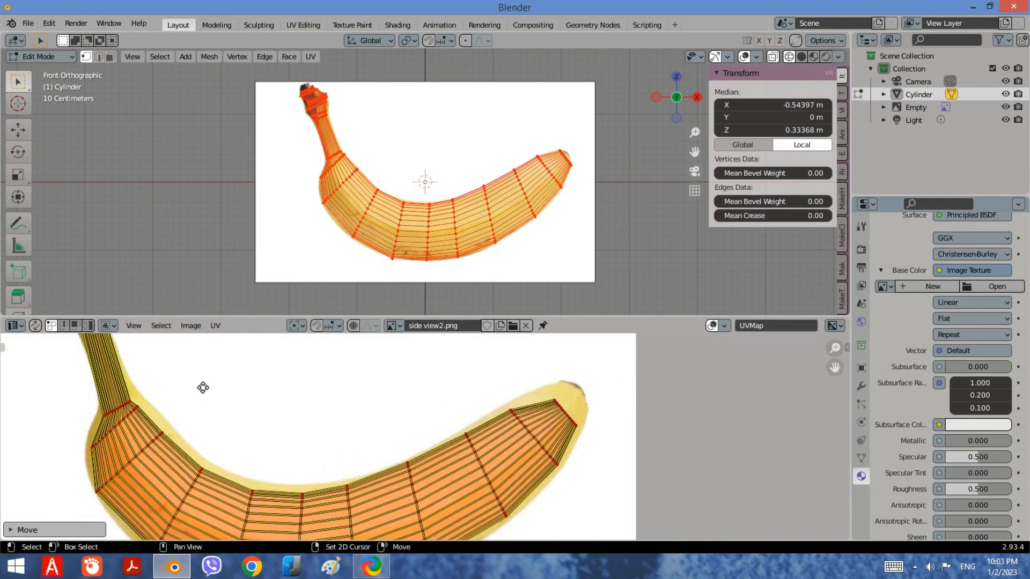
{"action": "scroll", "coordinate": [203, 476], "scroll_direction": "up", "scroll_amount": 2}
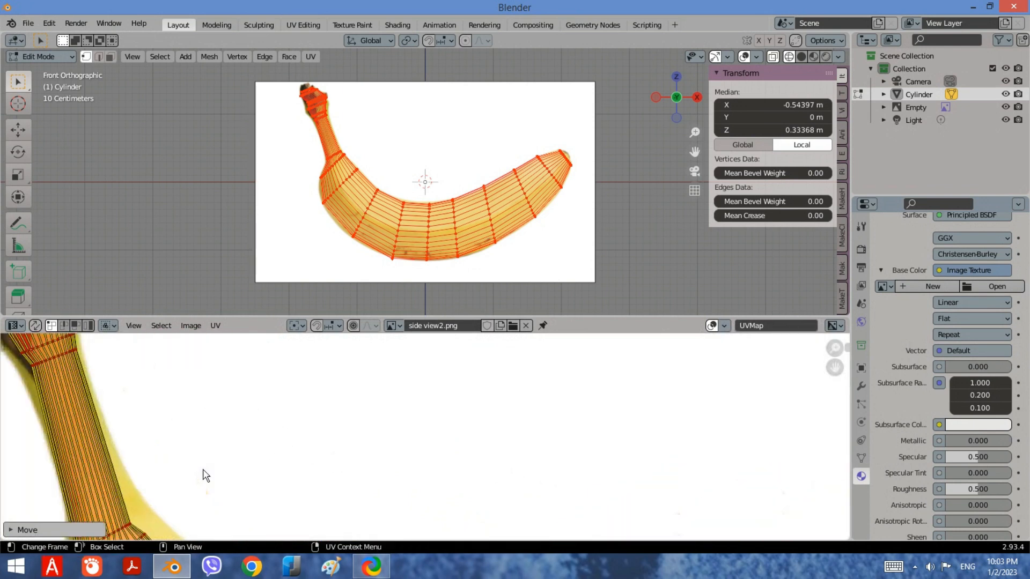
{"action": "scroll", "coordinate": [250, 455], "scroll_direction": "down", "scroll_amount": 1}
{"action": "scroll", "coordinate": [226, 441], "scroll_direction": "down", "scroll_amount": 4}
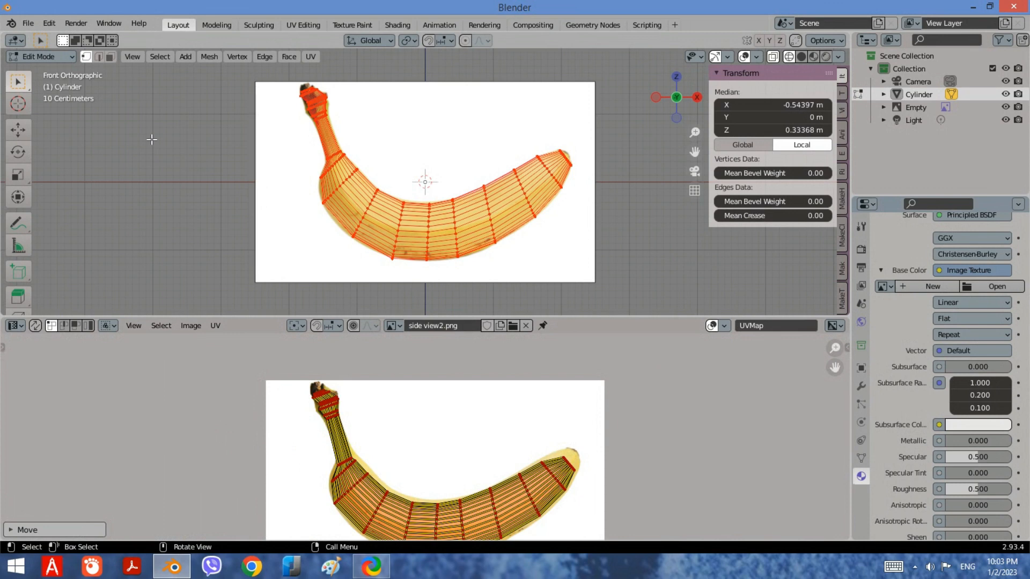
Assign the banana material to the whole selected mesh and set the 3D viewport shading to Material Preview
{"action": "scroll", "coordinate": [915, 343], "scroll_direction": "up", "scroll_amount": 7}
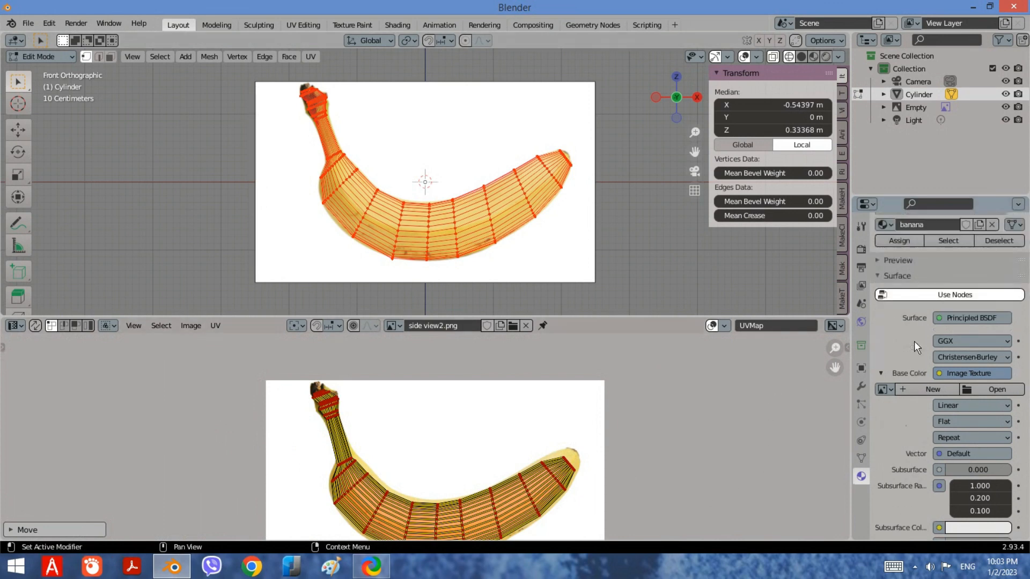
{"action": "scroll", "coordinate": [916, 346], "scroll_direction": "up", "scroll_amount": 1}
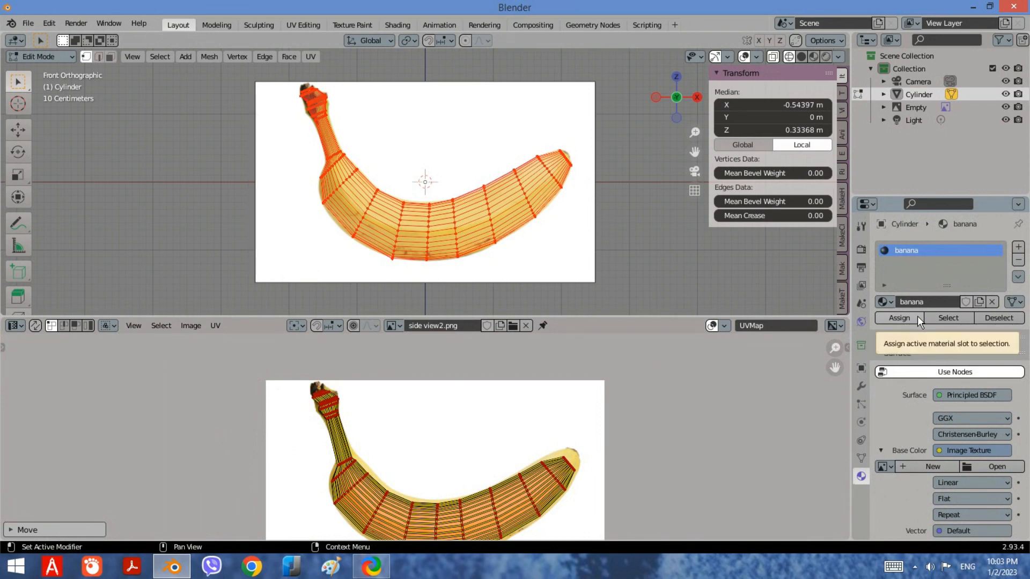
{"action": "left_click", "coordinate": [917, 316]}
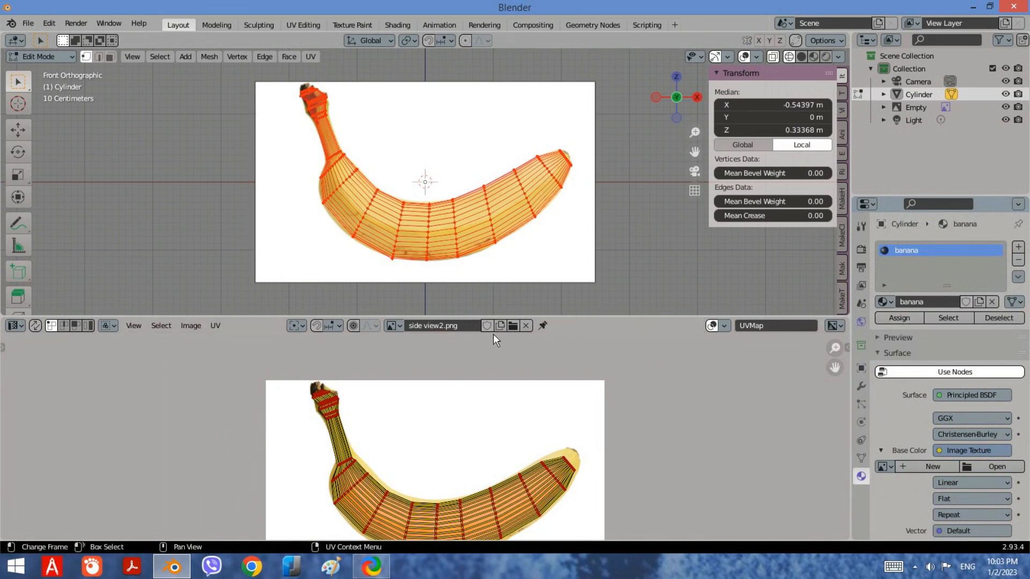
{"action": "left_click", "coordinate": [813, 57]}
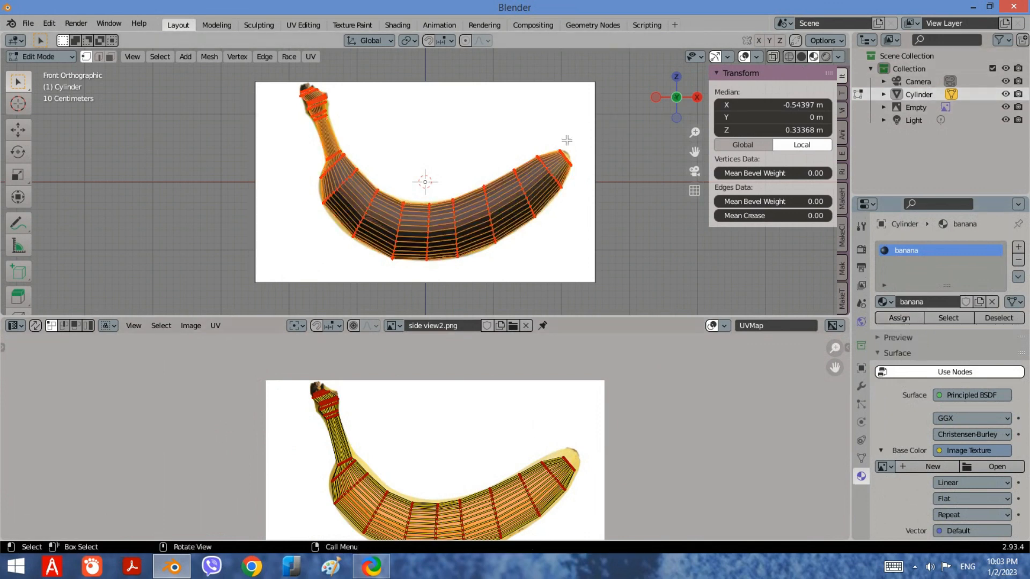
Load side view2.png from the banana folder as the material's Base Color image, and return to Object Mode
{"action": "left_click", "coordinate": [998, 467]}
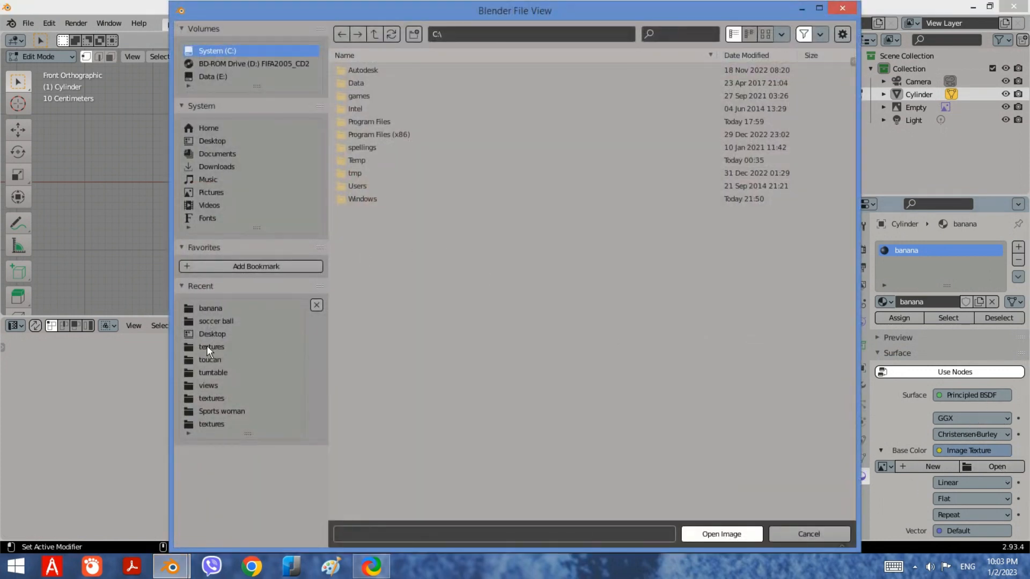
{"action": "left_click", "coordinate": [207, 309]}
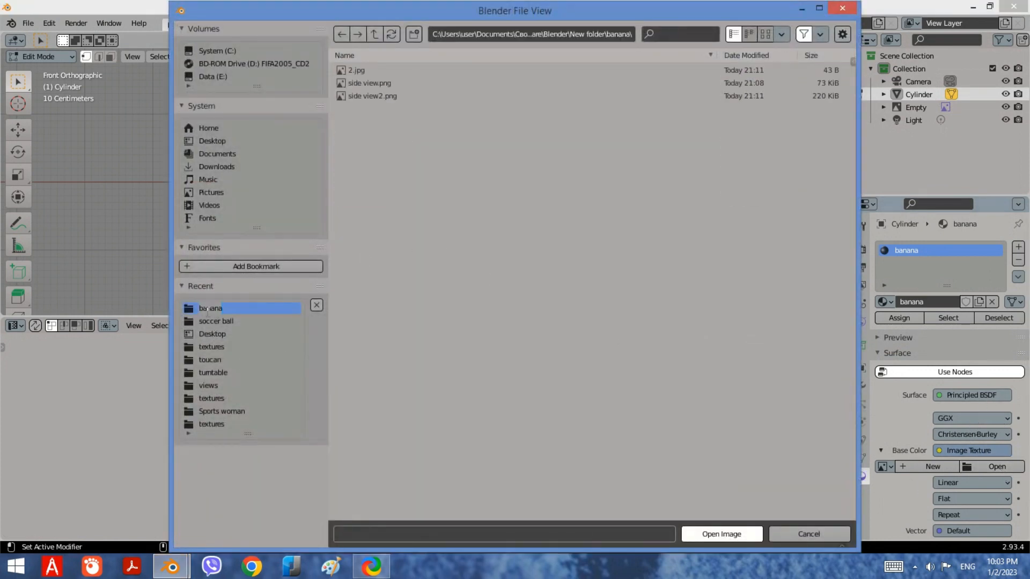
{"action": "left_click", "coordinate": [385, 97]}
{"action": "double_click", "coordinate": [366, 97]}
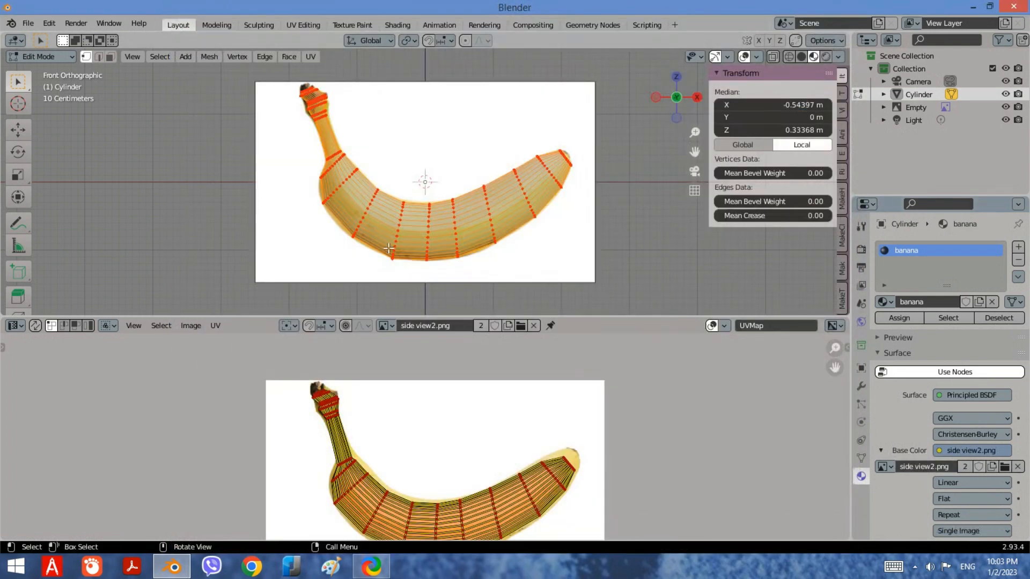
{"action": "left_click", "coordinate": [67, 54]}
{"action": "left_click", "coordinate": [56, 65]}
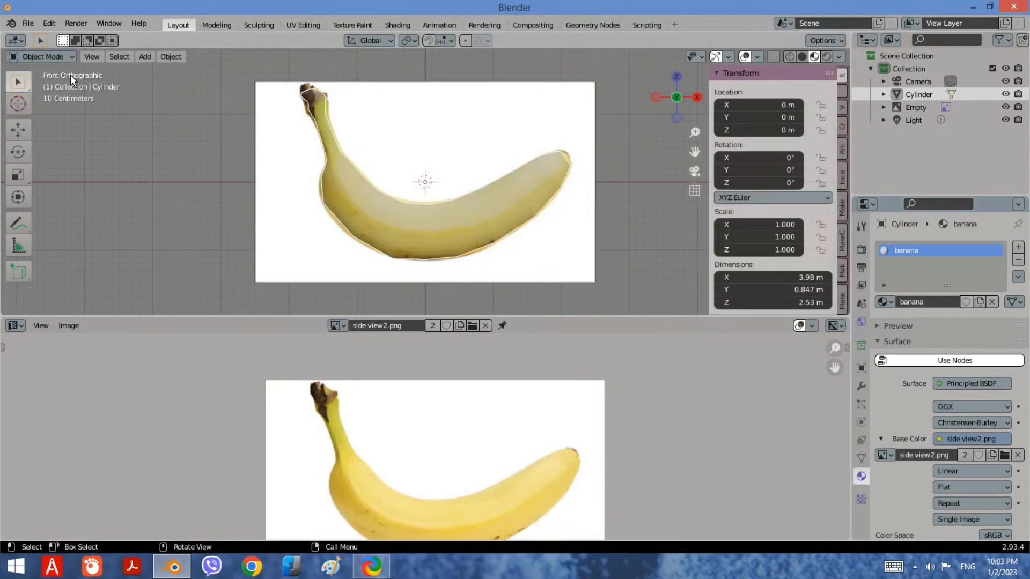
Hide the banana reference image in the 3D viewport so only the textured mesh is shown
{"action": "middle_click_drag", "start_coordinate": [569, 178], "coordinate": [604, 202]}
{"action": "left_click", "coordinate": [563, 107]}
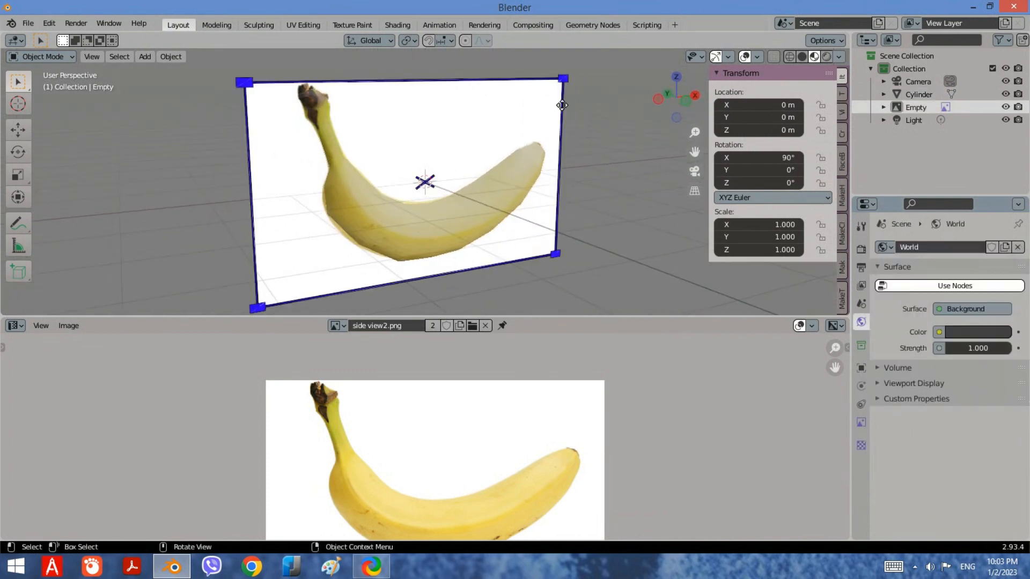
{"action": "key", "text": "h"}
{"action": "middle_click_drag", "start_coordinate": [562, 258], "coordinate": [470, 255]}
Add a Subdivision Surface modifier to the banana mesh and set its viewport level to 2
{"action": "left_click", "coordinate": [493, 222]}
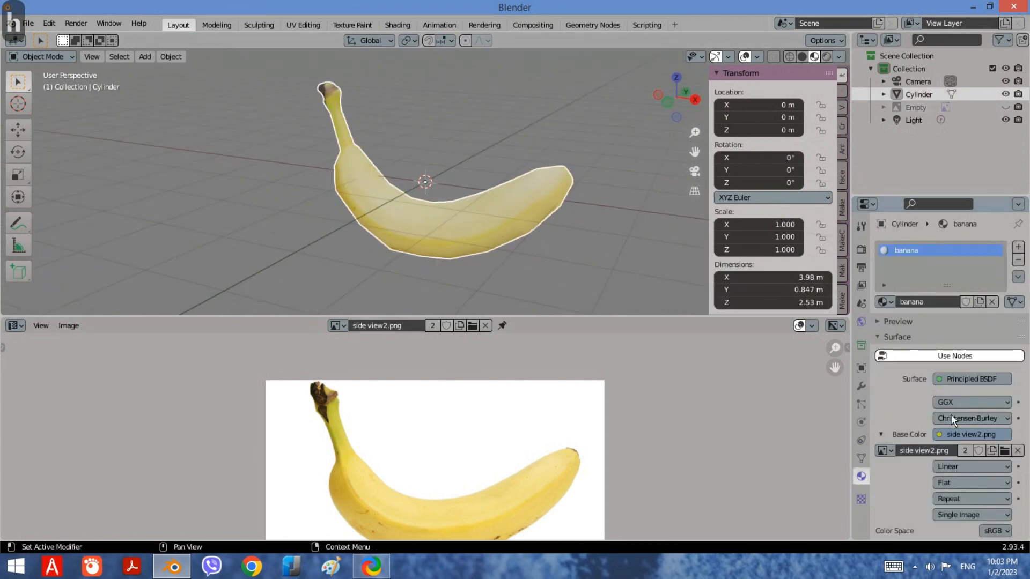
{"action": "middle_click_drag", "start_coordinate": [493, 222], "coordinate": [531, 230]}
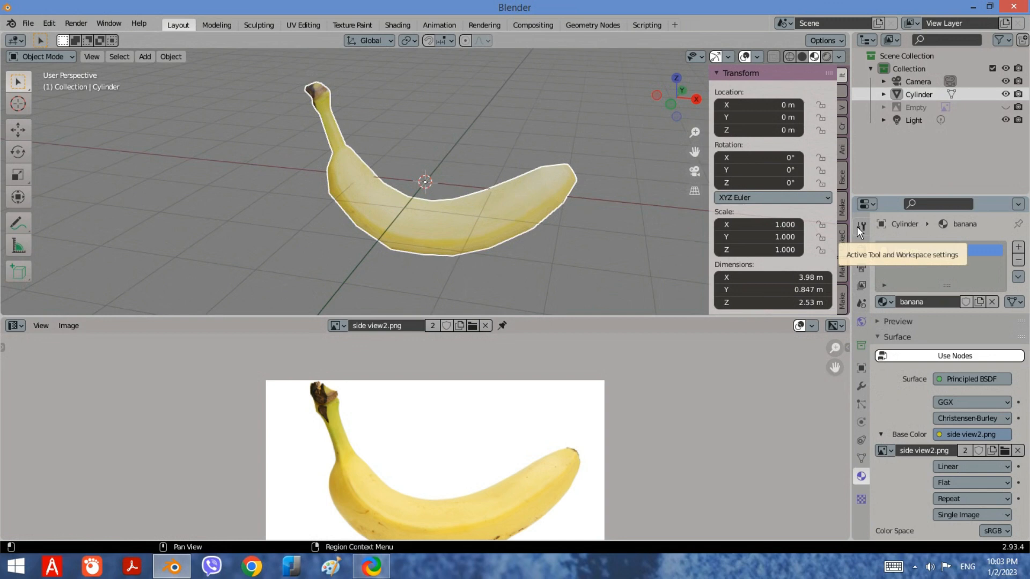
{"action": "left_click", "coordinate": [861, 386]}
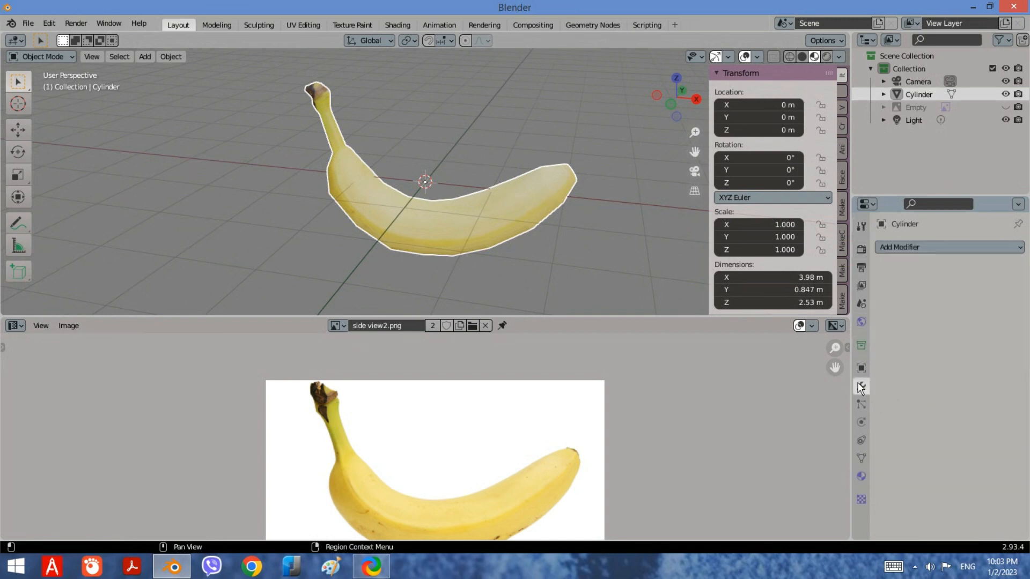
{"action": "left_click", "coordinate": [903, 247]}
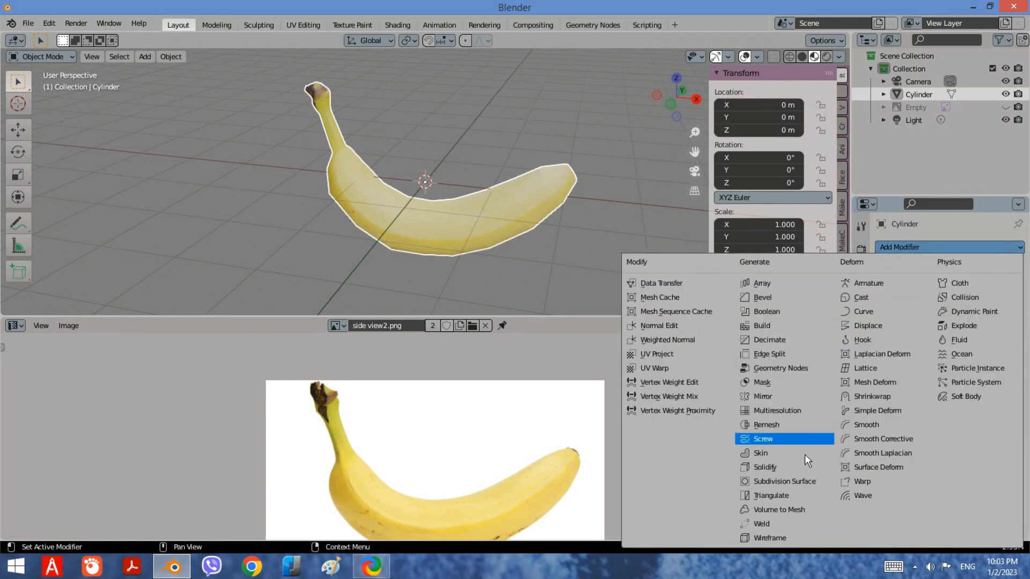
{"action": "left_click", "coordinate": [804, 481]}
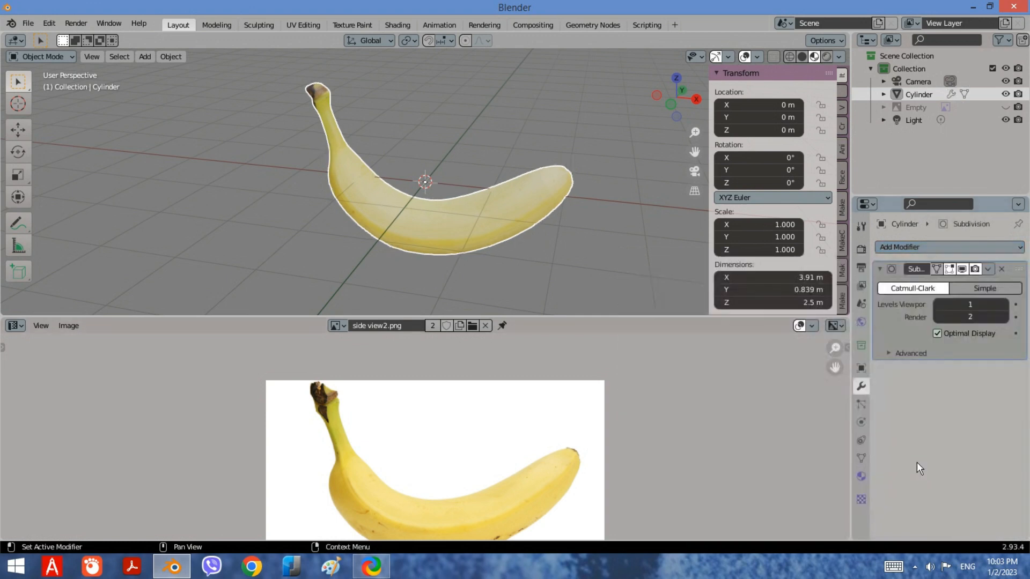
{"action": "left_click", "coordinate": [972, 306]}
{"action": "type", "text": "2"}
{"action": "key", "text": "Return"}
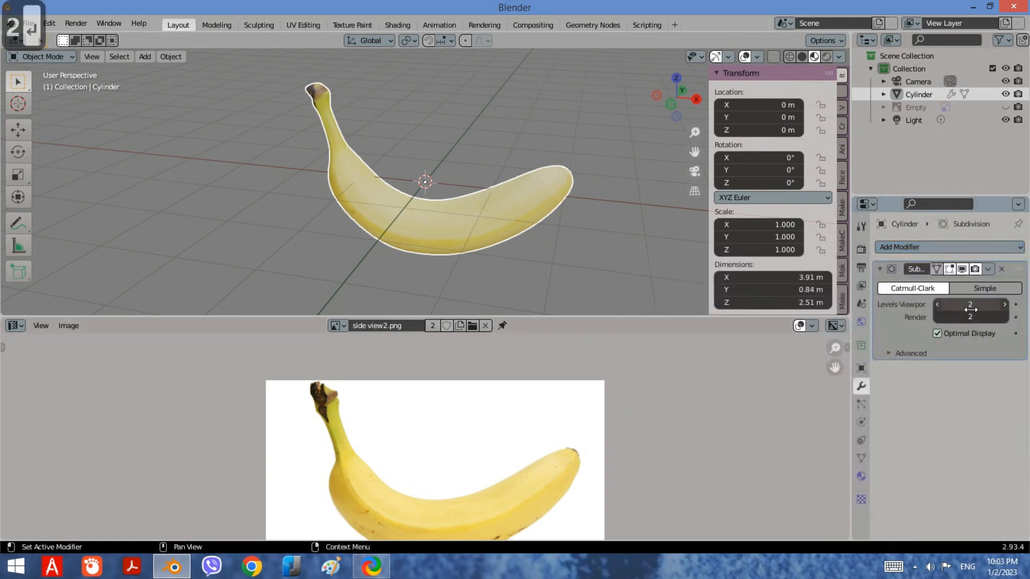
{"action": "middle_click_drag", "start_coordinate": [372, 185], "coordinate": [297, 181]}
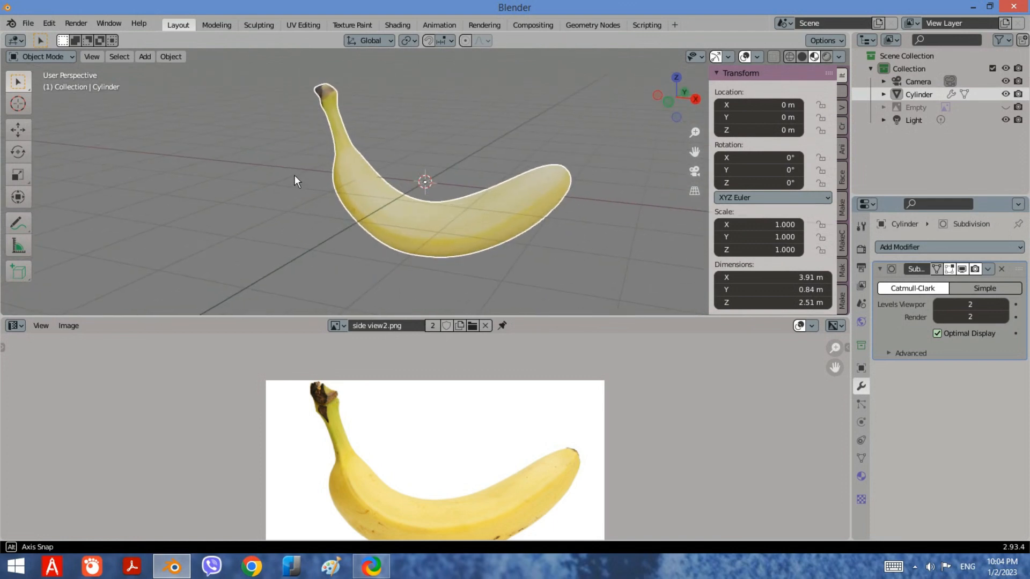
{"action": "left_click", "coordinate": [914, 567]}
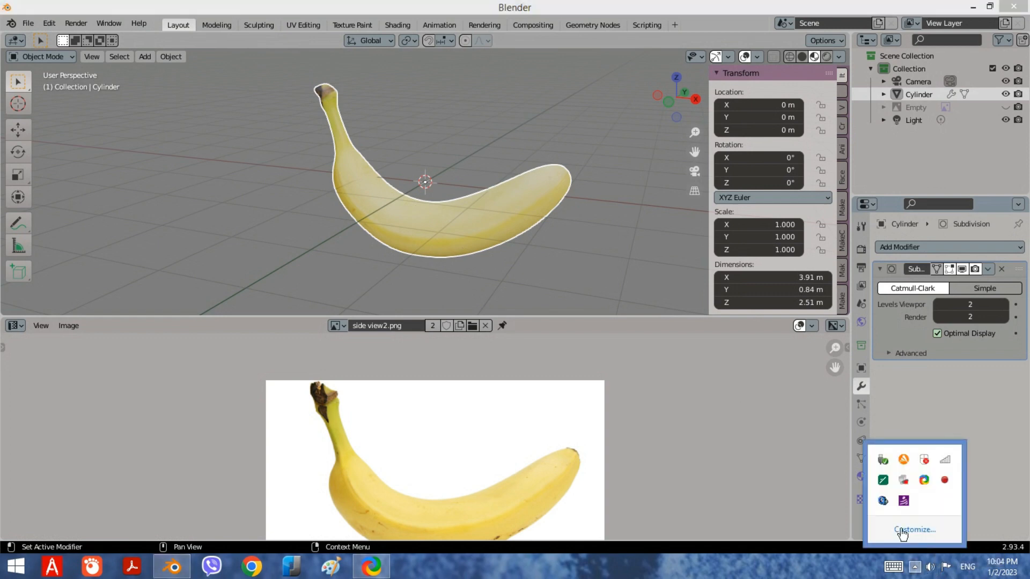